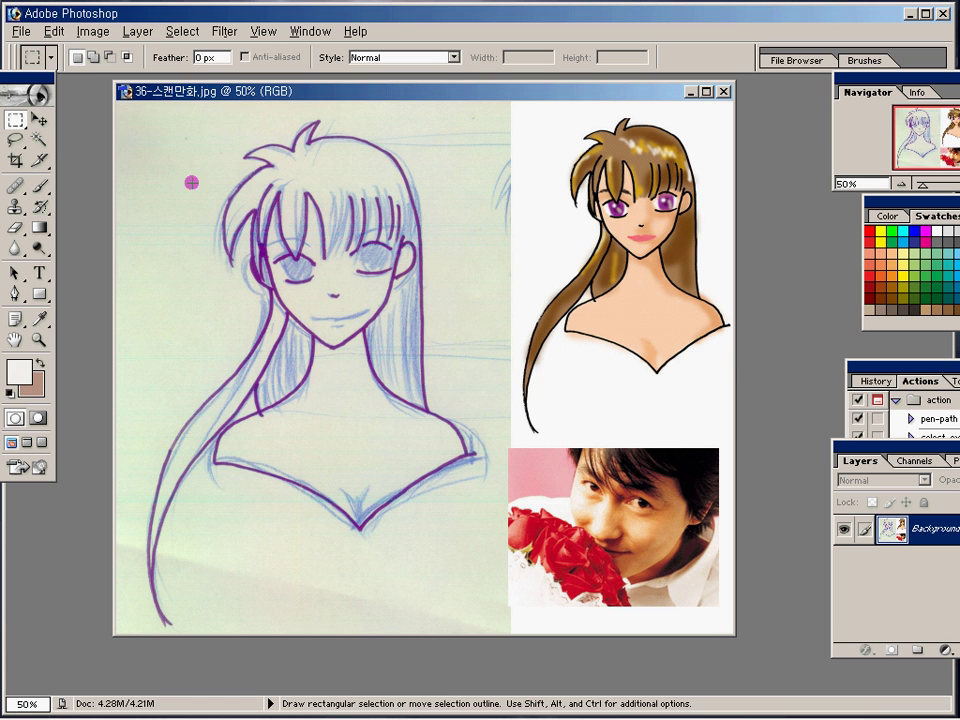
# Step: Copy the pencil sketch area of the scanned image into a new document, leaving out the colored drawing and photo
pyautogui.moveTo(353, 528)
pyautogui.mouseDown()
pyautogui.moveTo(513, 634)
pyautogui.moveTo(496, 633)
pyautogui.mouseUp()
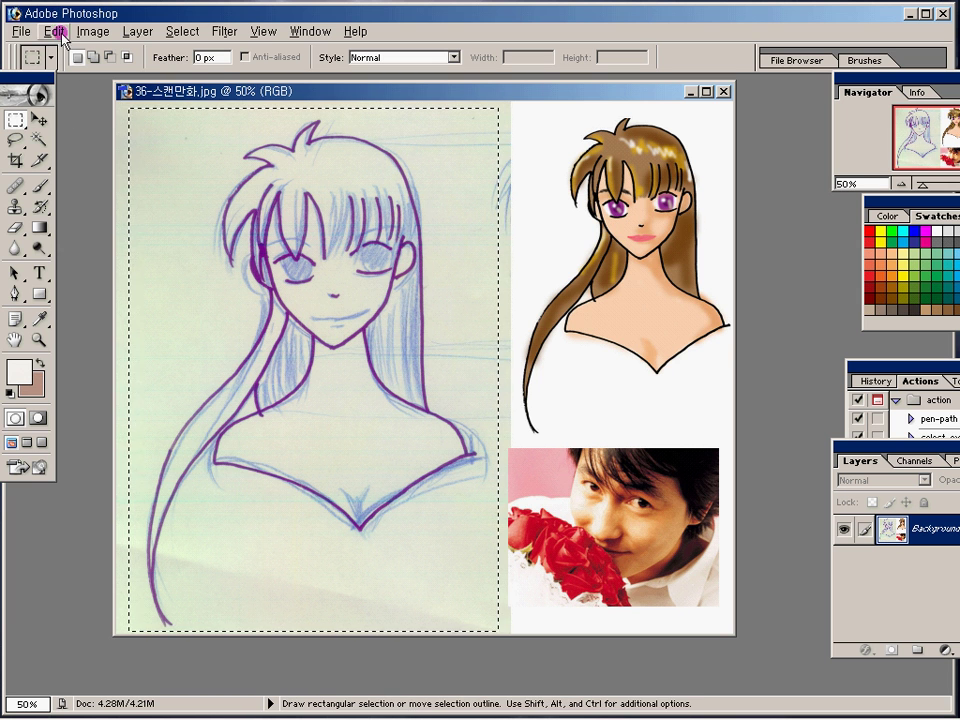
pyautogui.click(21, 35)
pyautogui.click(32, 51)
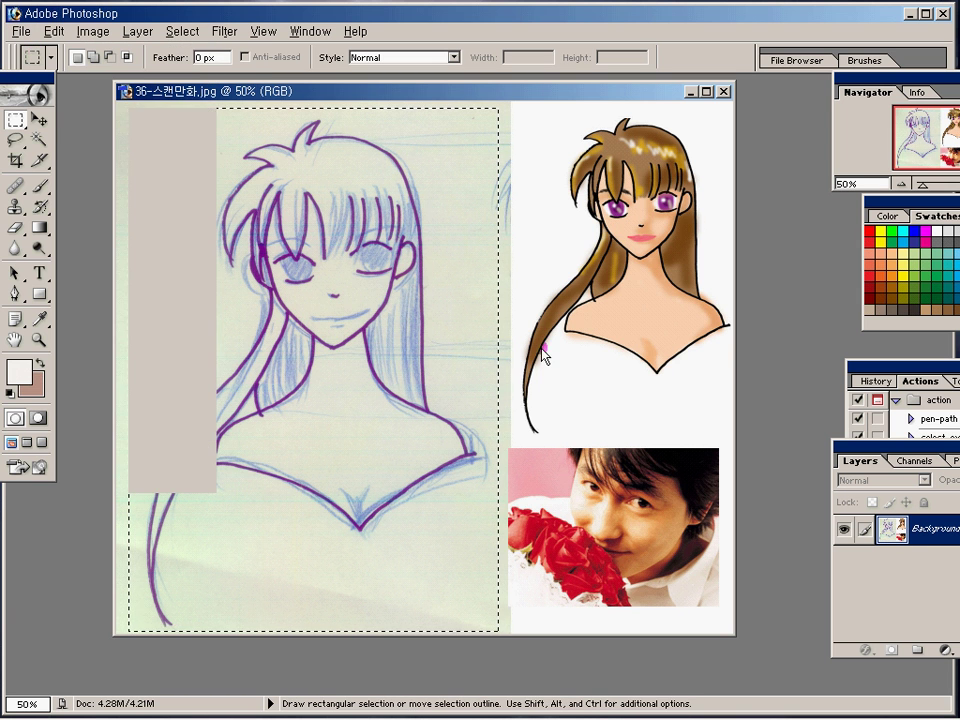
pyautogui.click(632, 234)
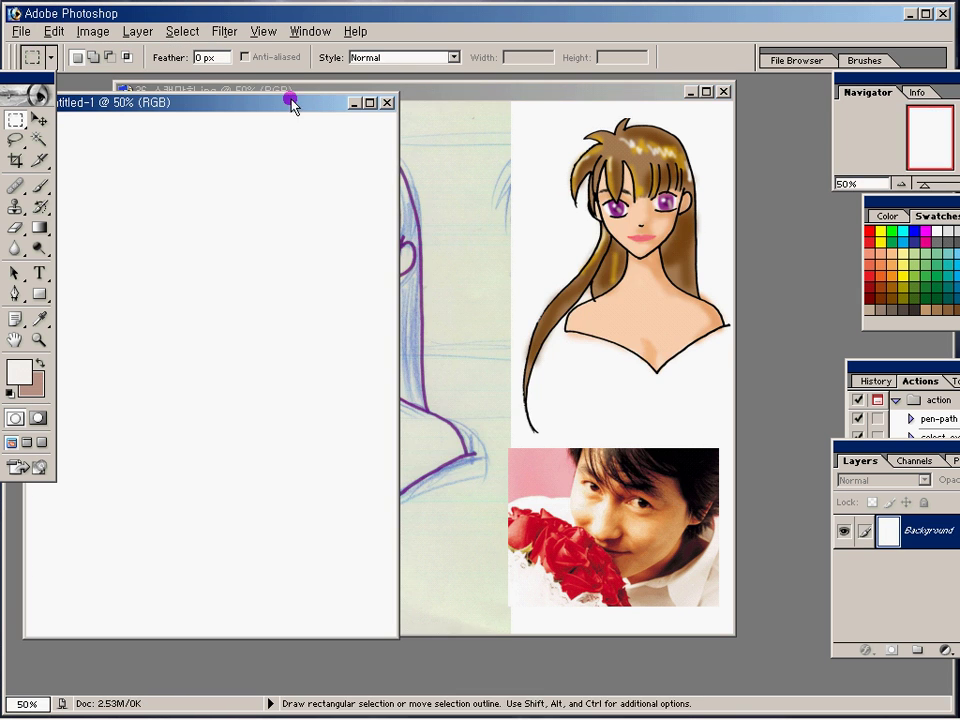
pyautogui.moveTo(291, 101); pyautogui.dragTo(580, 111)
pyautogui.moveTo(478, 182); pyautogui.dragTo(470, 187)
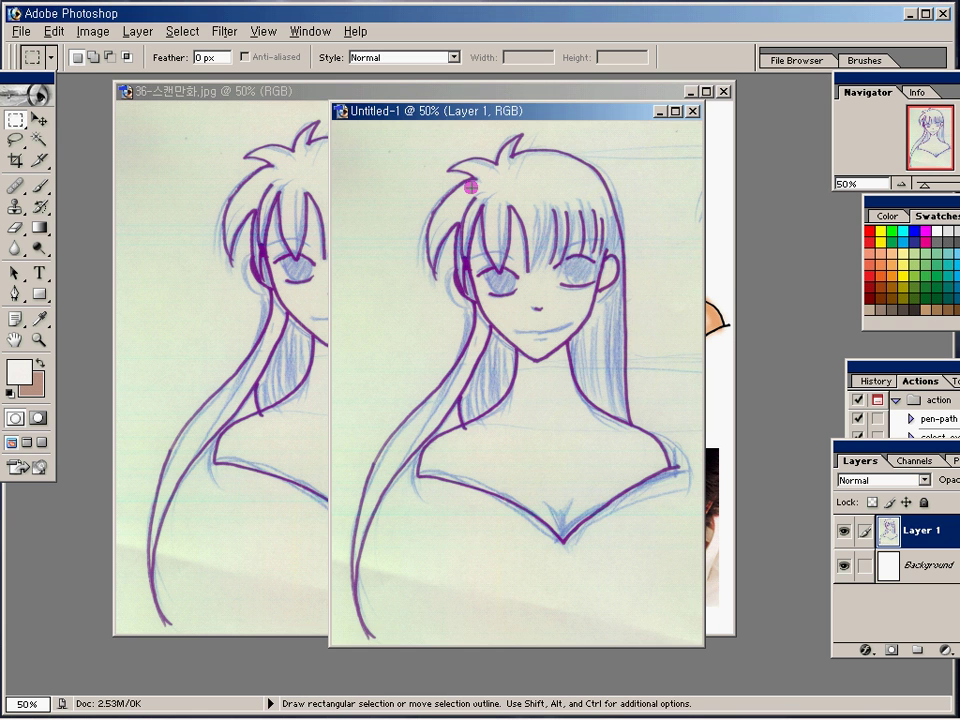
pyautogui.moveTo(474, 119); pyautogui.dragTo(471, 98)
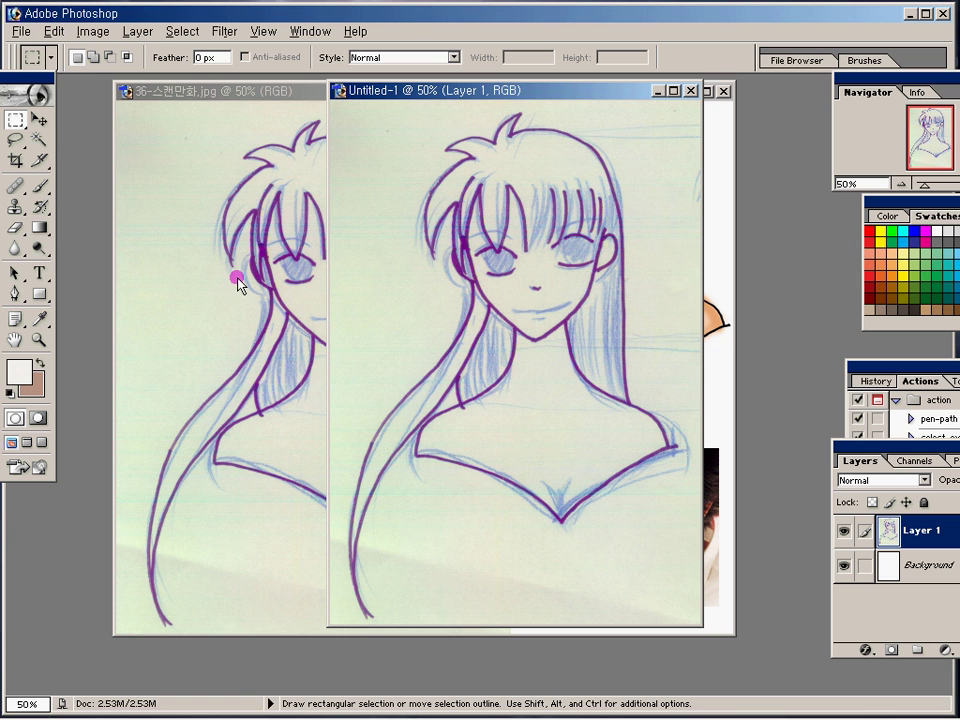
# Step: Open Levels for the pasted sketch and set the white point by sampling the paper background beside the hair
pyautogui.hotkey('ctrl', 'l')
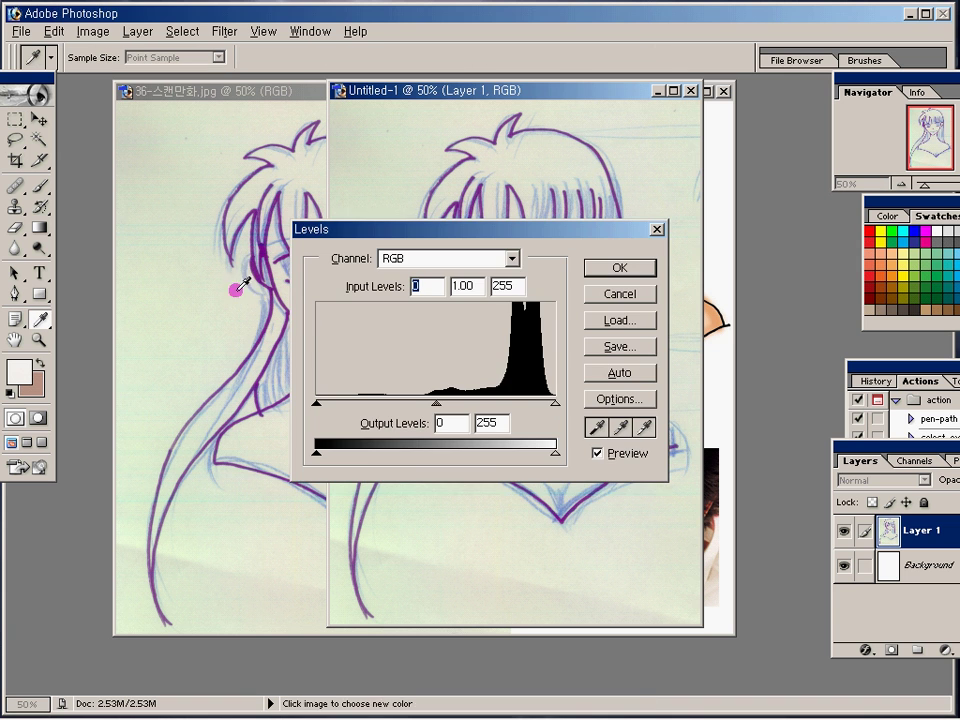
pyautogui.moveTo(478, 238); pyautogui.dragTo(302, 150)
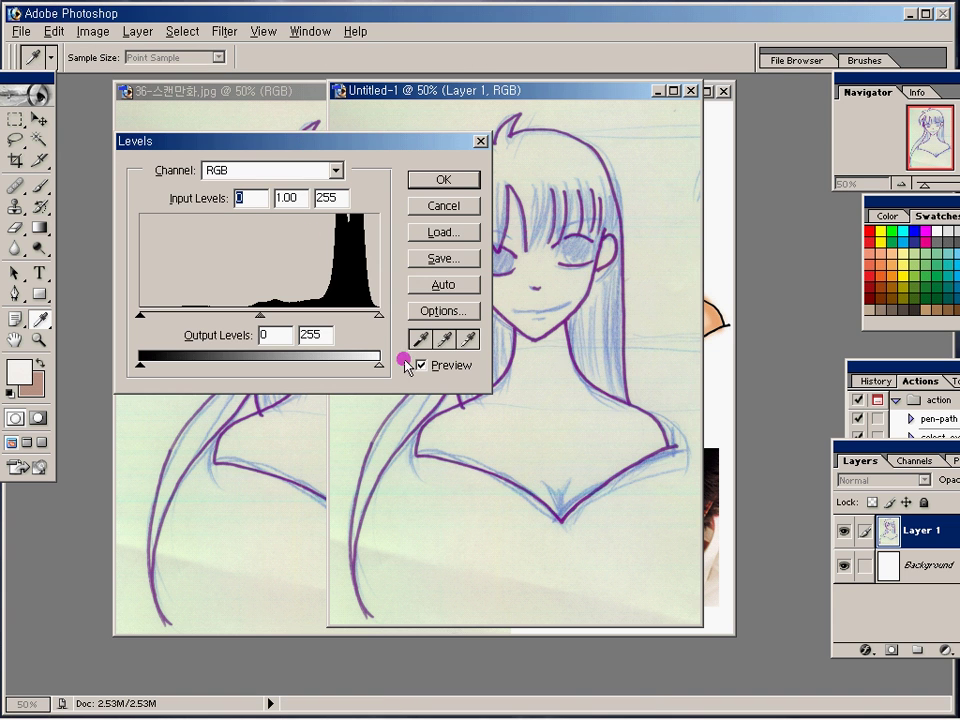
pyautogui.click(469, 341)
pyautogui.click(656, 312)
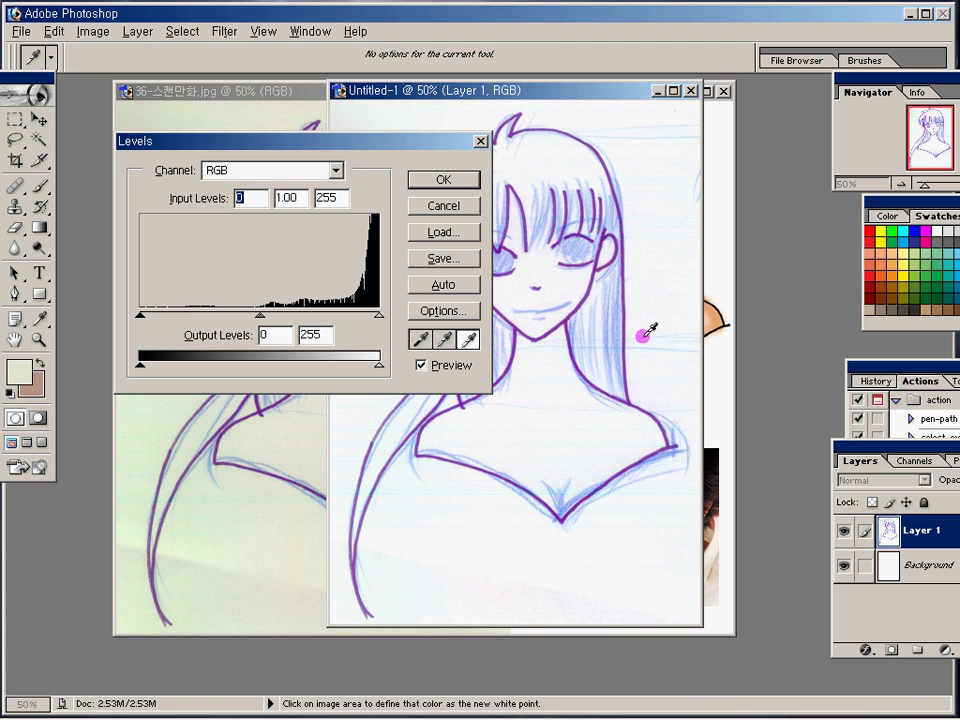
# Step: Set the black point by sampling the purple outline at the shoulder corner, and apply the Levels adjustment
pyautogui.click(423, 341)
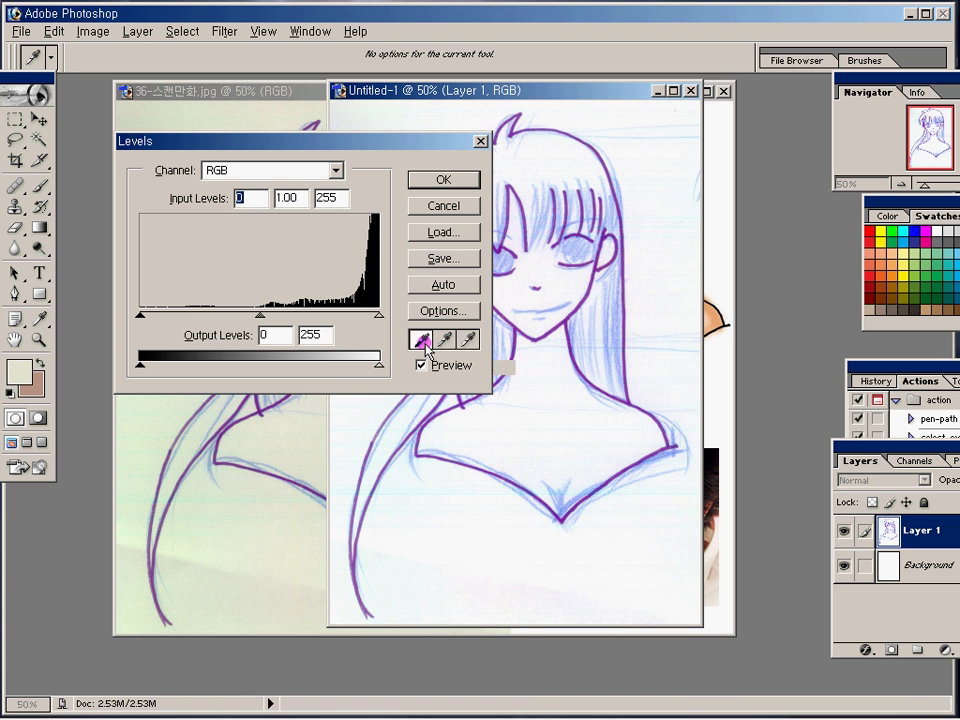
pyautogui.click(417, 455)
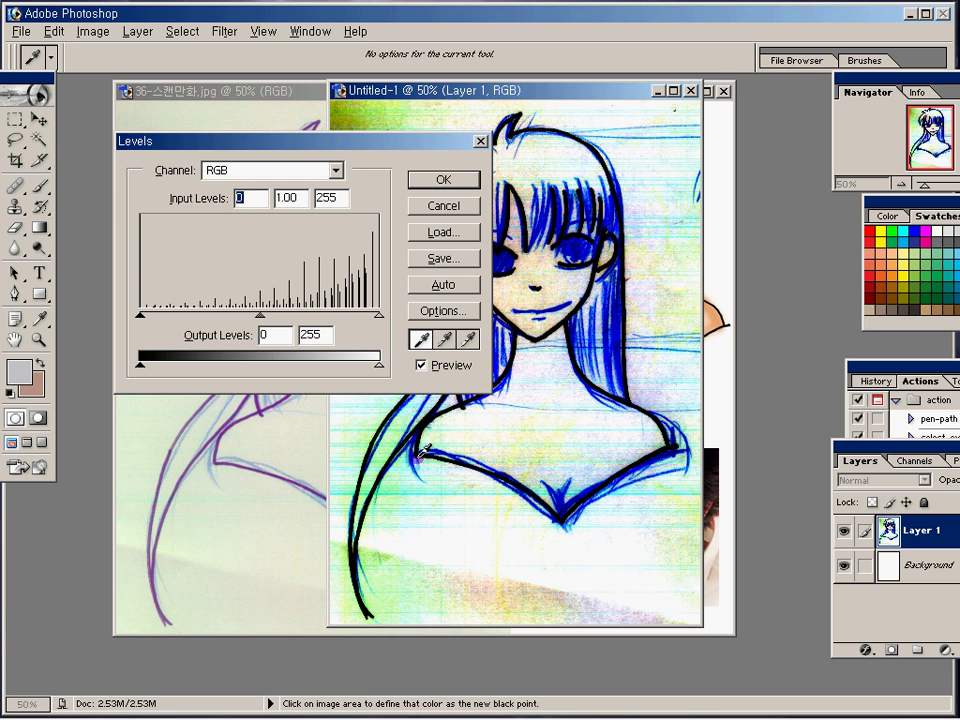
pyautogui.click(418, 455)
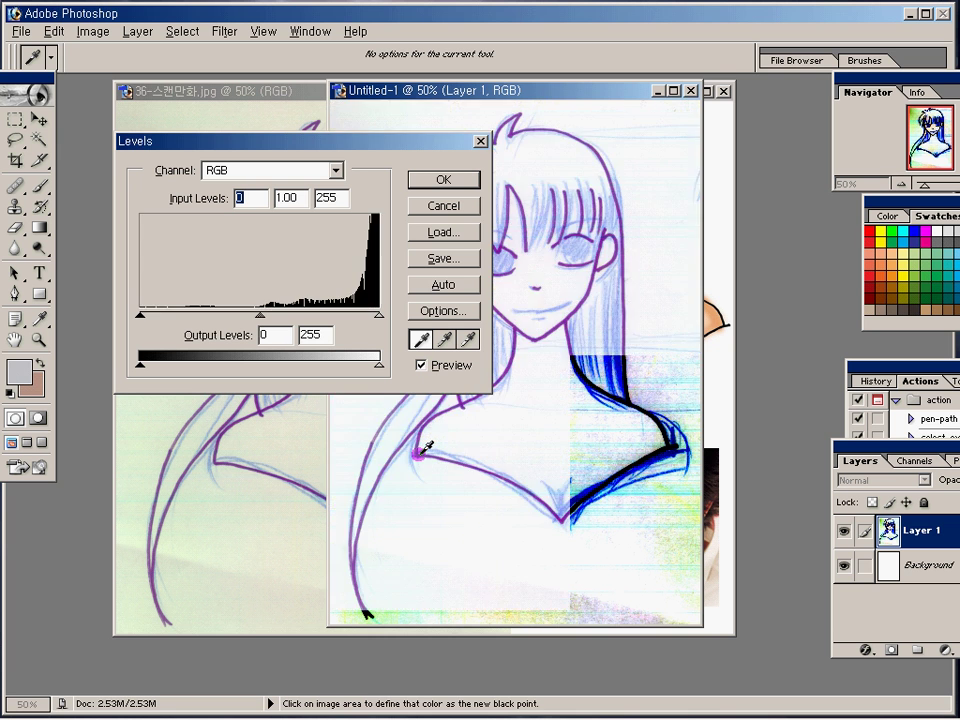
pyautogui.click(418, 455)
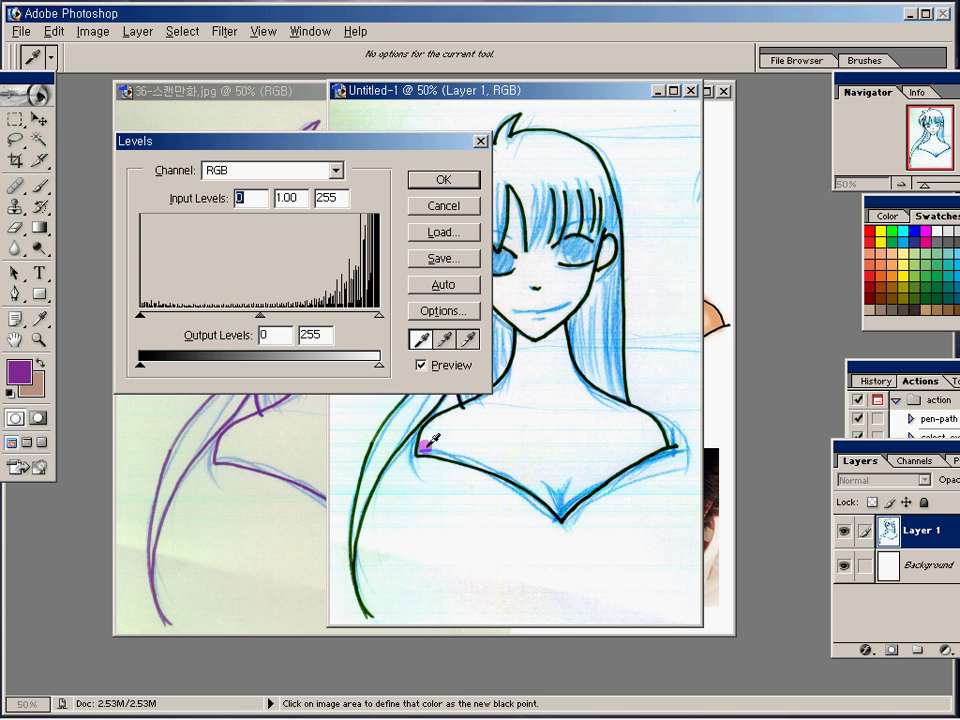
pyautogui.moveTo(386, 146); pyautogui.dragTo(331, 128)
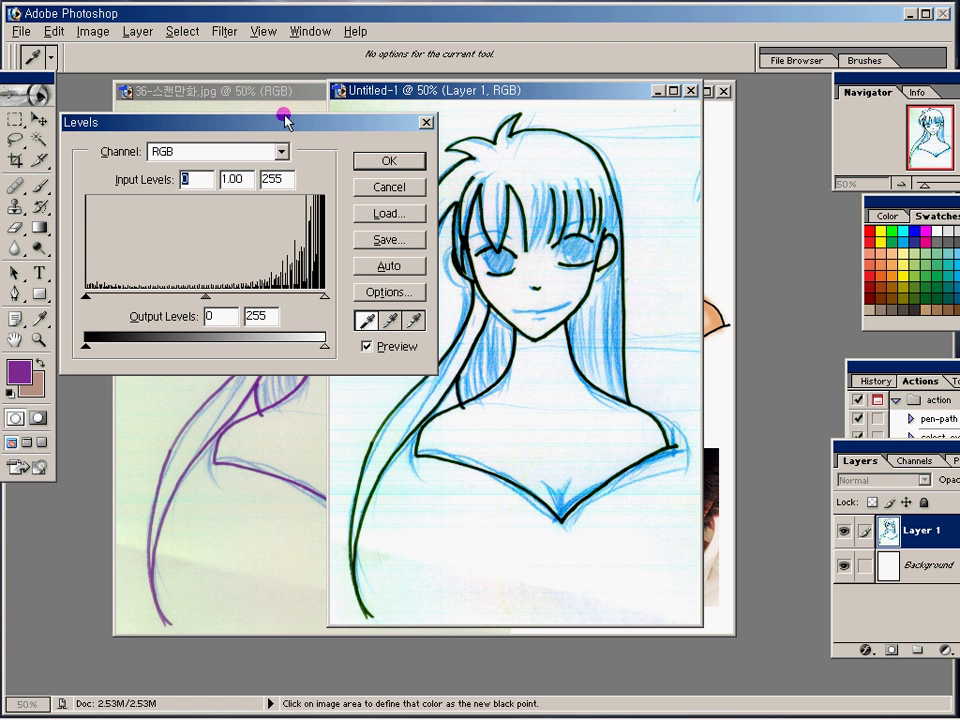
pyautogui.click(401, 161)
# Step: Convert the sketch document to CMYK color mode without flattening its layers
pyautogui.press('m')
pyautogui.moveTo(881, 508); pyautogui.dragTo(808, 260)
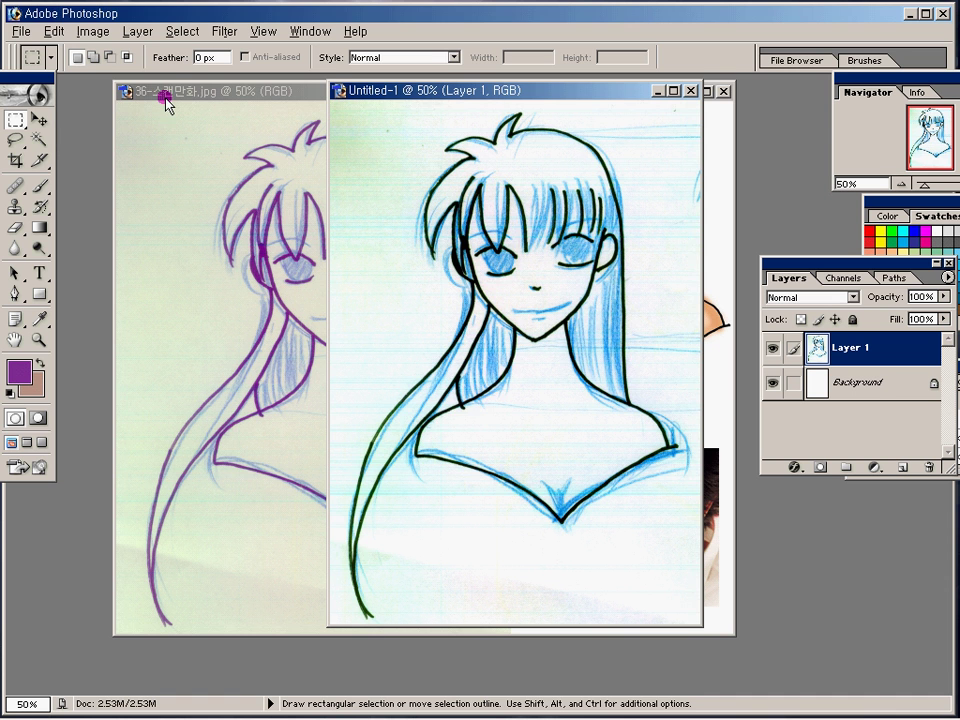
pyautogui.click(92, 31)
pyautogui.moveTo(78, 45)
pyautogui.click(232, 137)
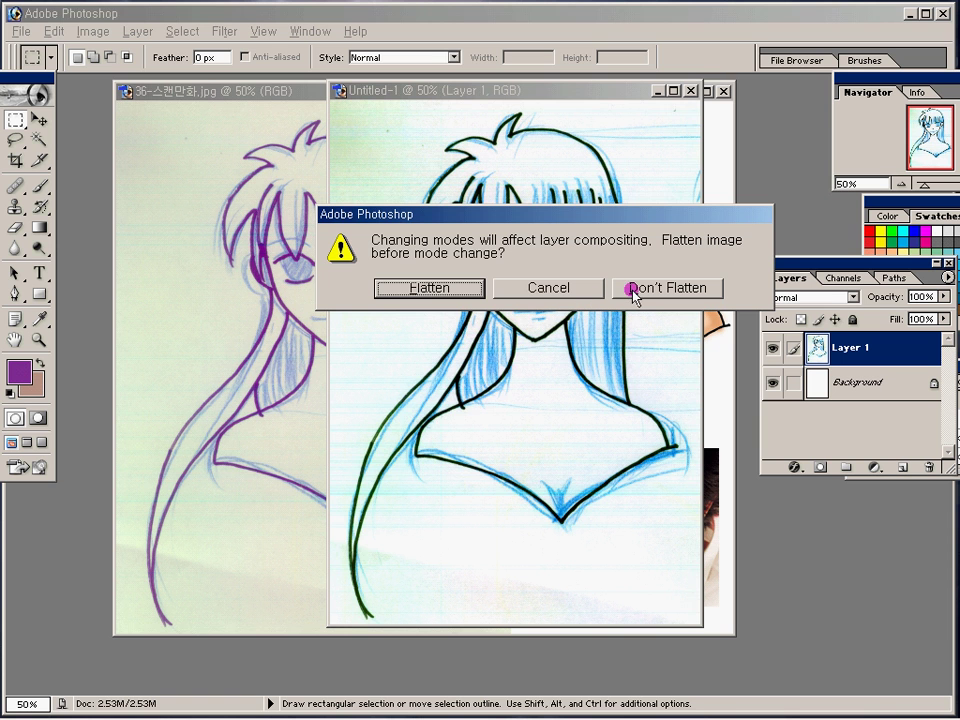
pyautogui.click(632, 290)
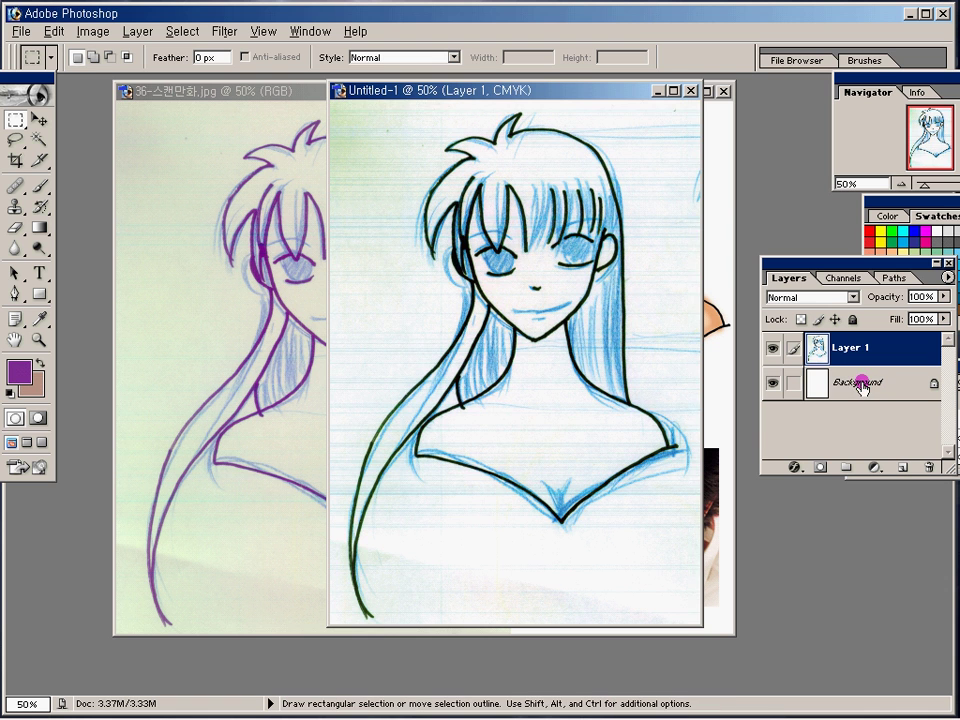
# Step: Examine the Cyan, Magenta, Yellow and Black channels individually to compare the outlines and shading in each
pyautogui.click(843, 278)
pyautogui.moveTo(853, 268); pyautogui.dragTo(812, 146)
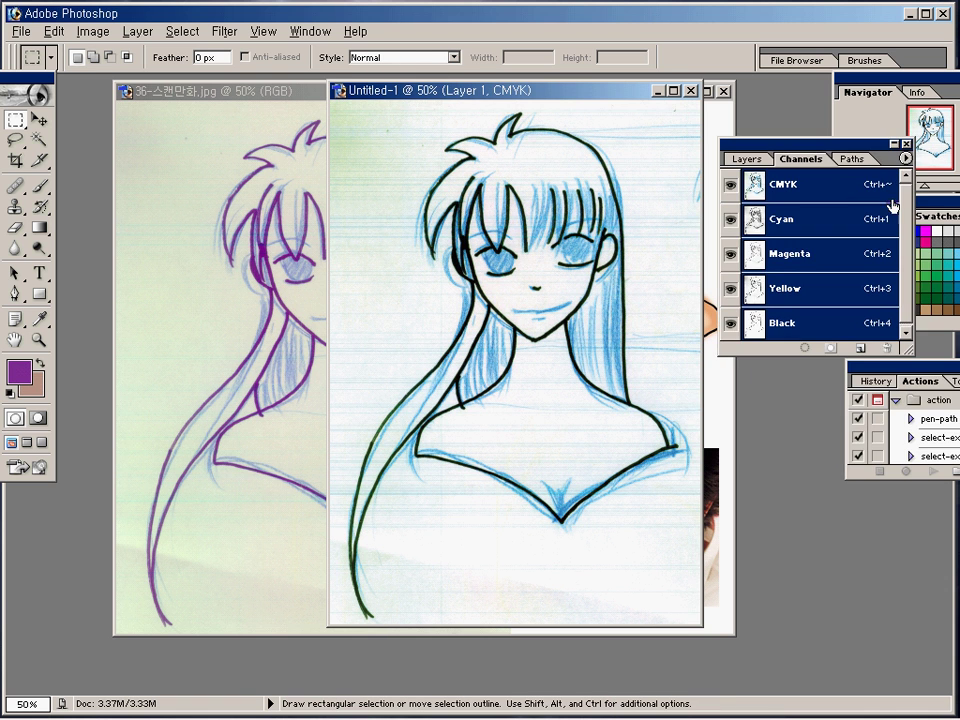
pyautogui.click(815, 330)
pyautogui.click(808, 222)
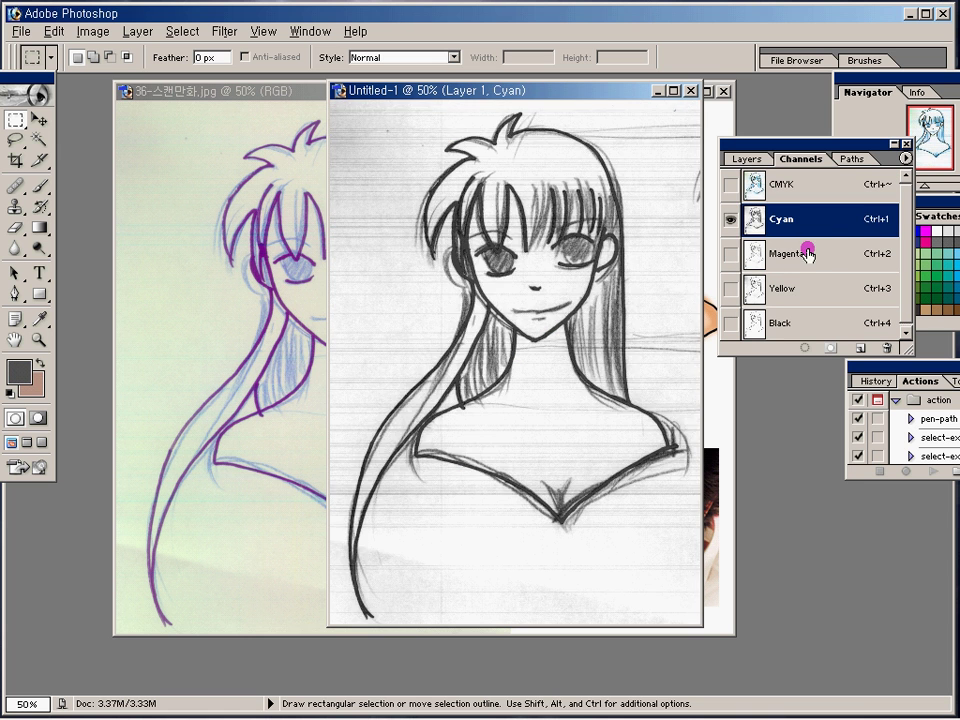
pyautogui.click(808, 254)
pyautogui.click(806, 289)
pyautogui.click(808, 321)
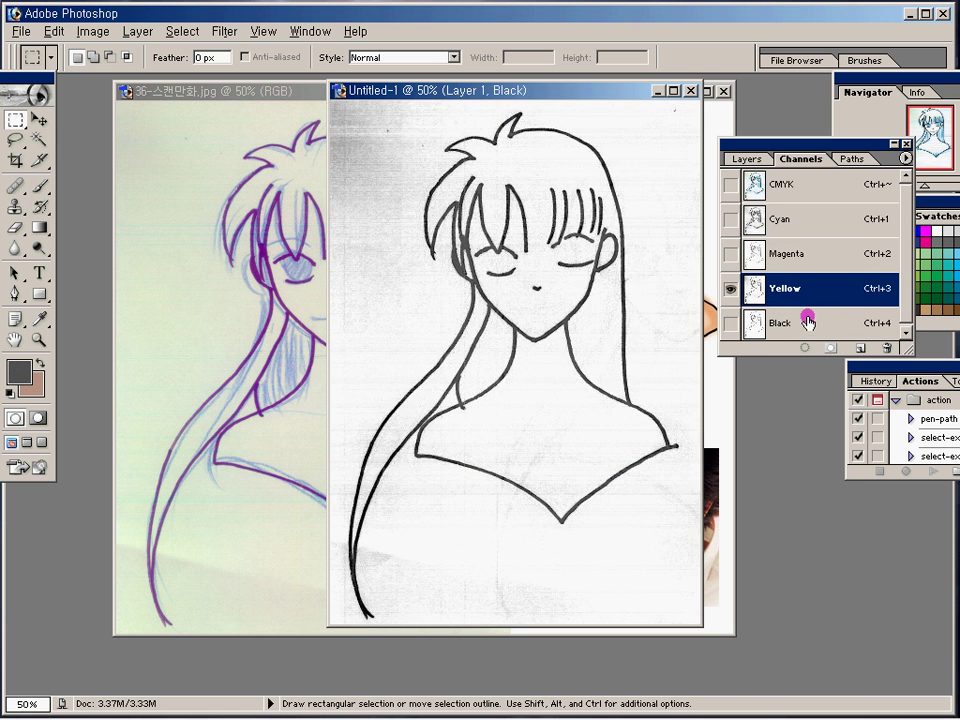
# Step: Select the entire Cyan channel and fill it with white
pyautogui.click(812, 221)
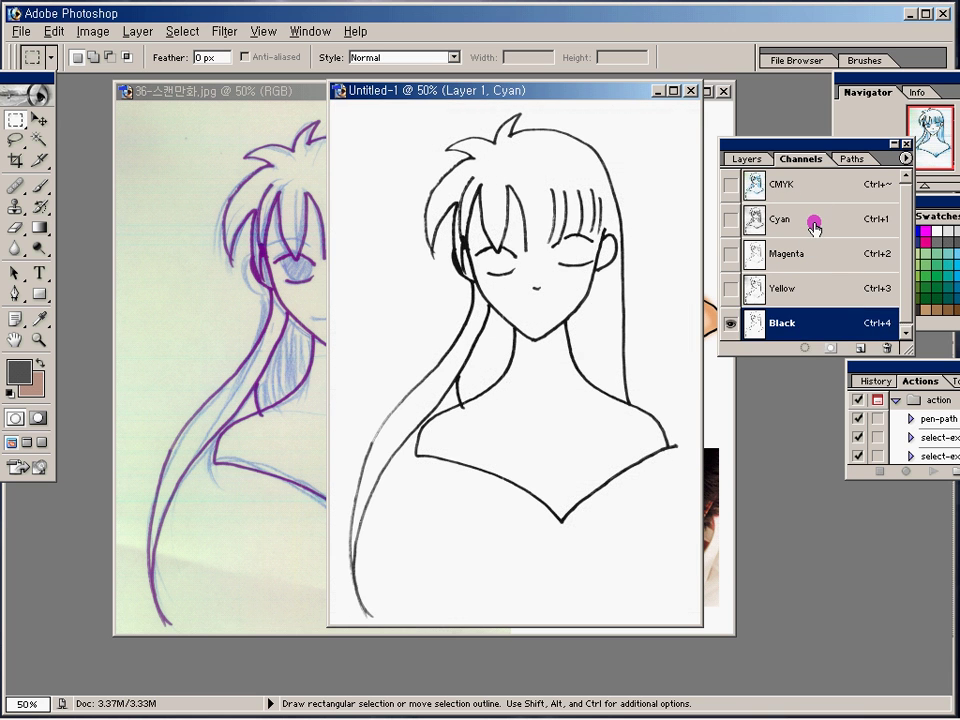
pyautogui.click(185, 31)
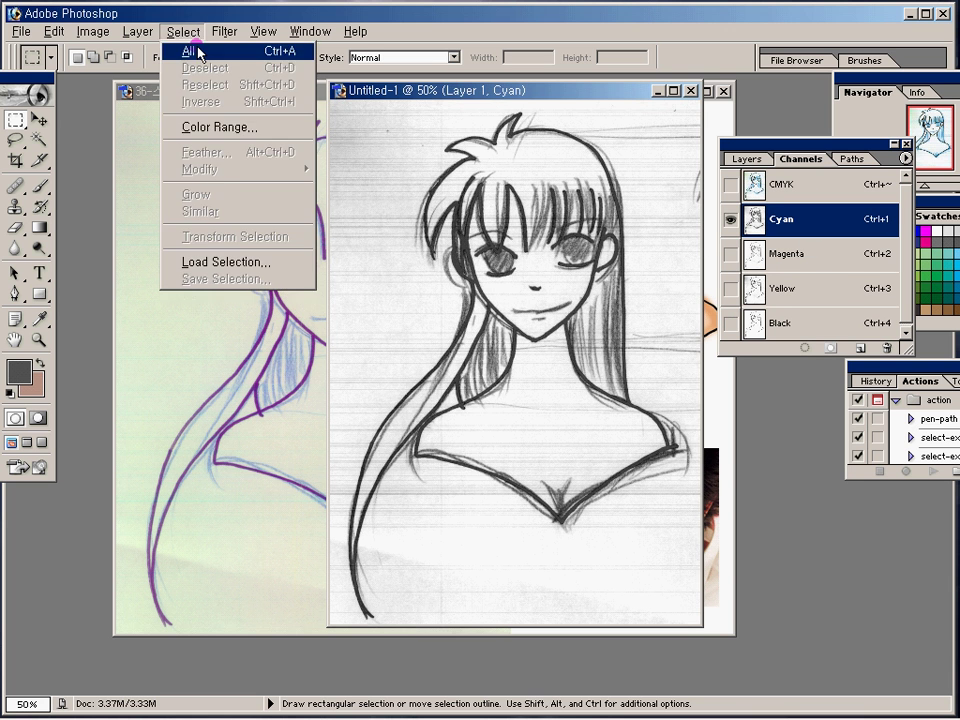
pyautogui.click(189, 51)
pyautogui.click(7, 392)
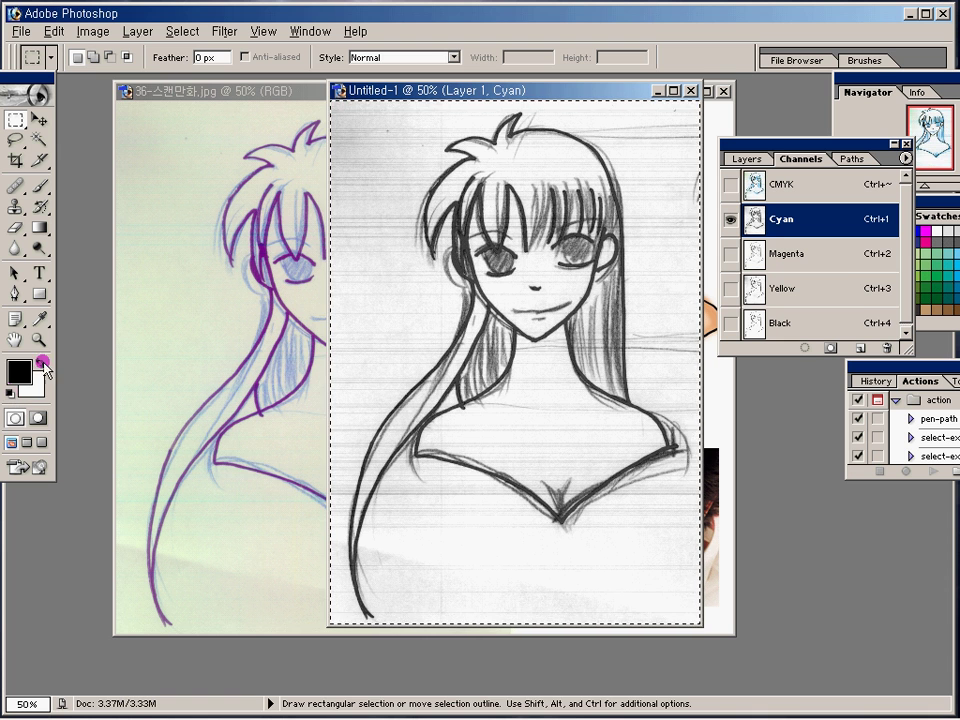
pyautogui.click(40, 364)
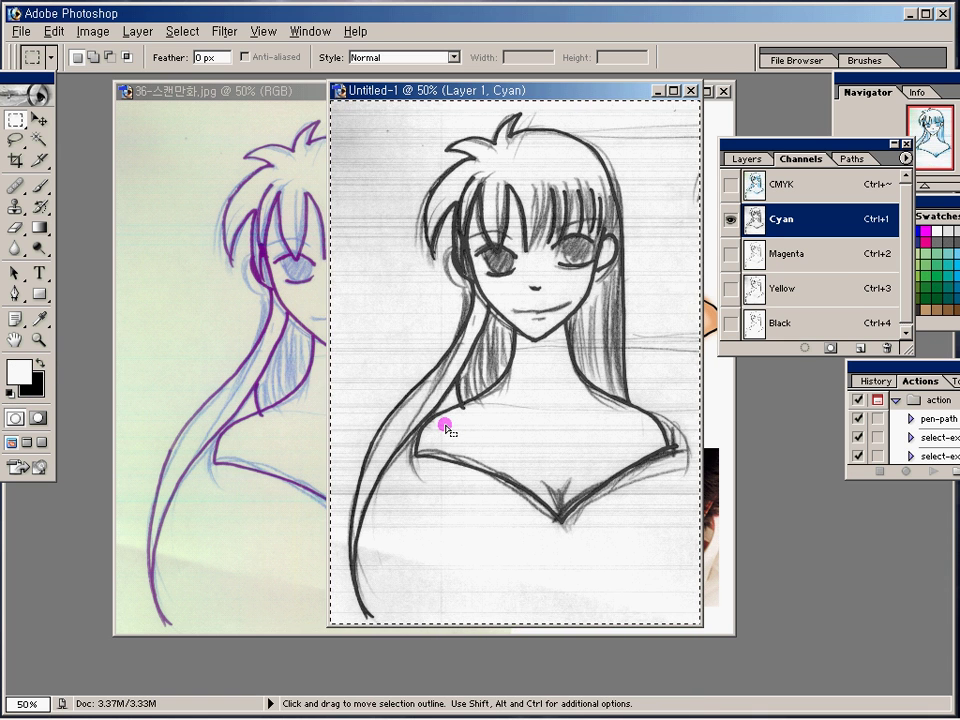
pyautogui.hotkey('alt', 'BackSpace')
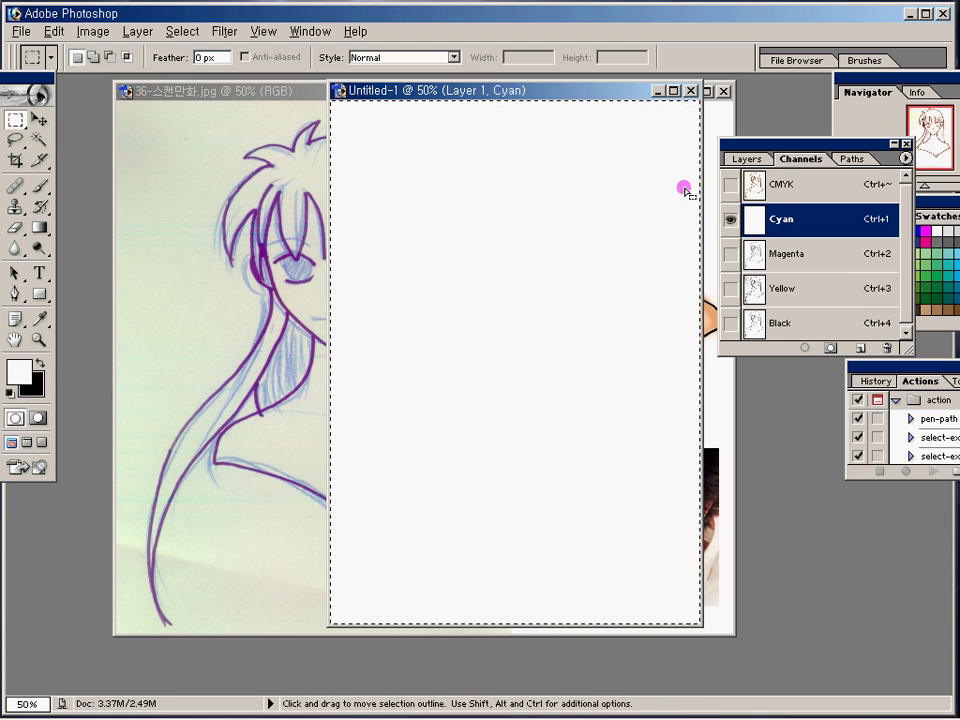
# Step: Fill the Magenta and Yellow channels with white
pyautogui.click(800, 255)
pyautogui.hotkey('alt', 'BackSpace')
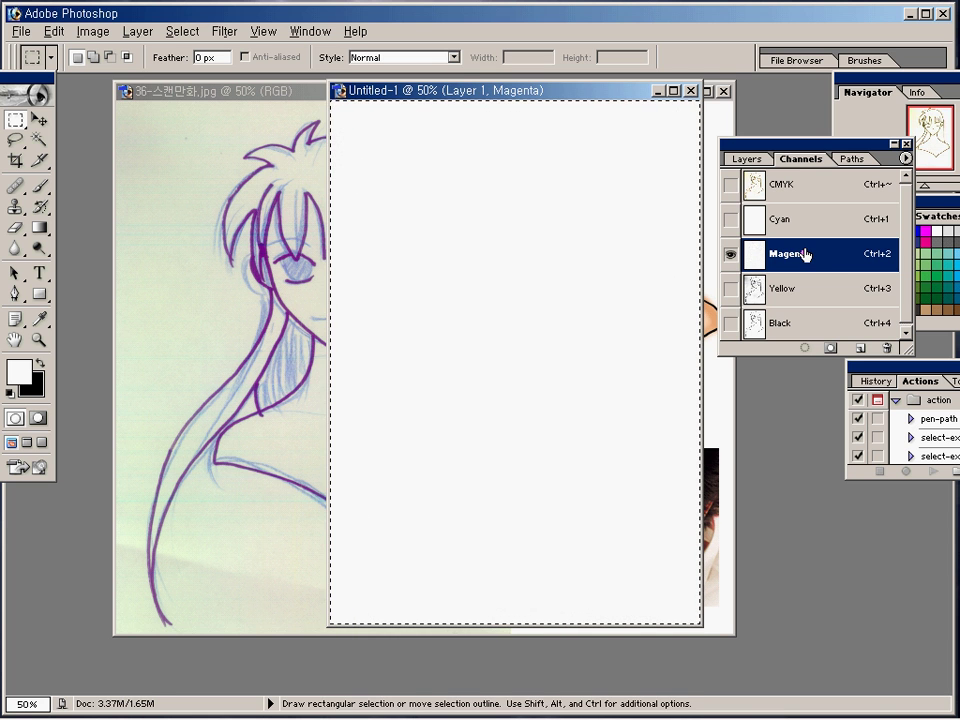
pyautogui.click(812, 298)
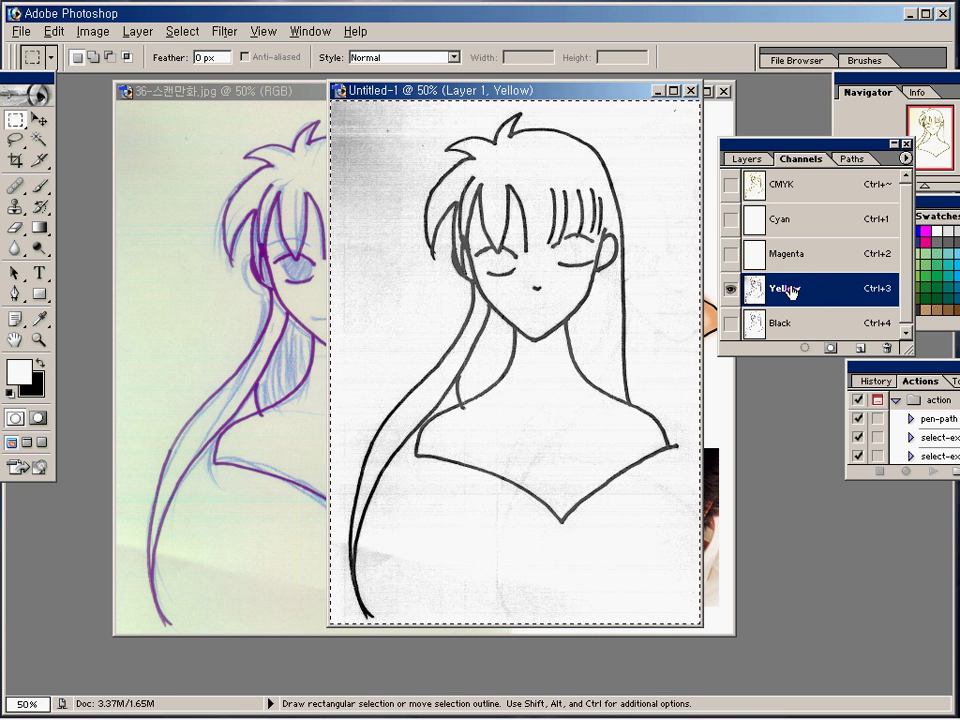
pyautogui.press('alt')
pyautogui.hotkey('alt', 'BackSpace')
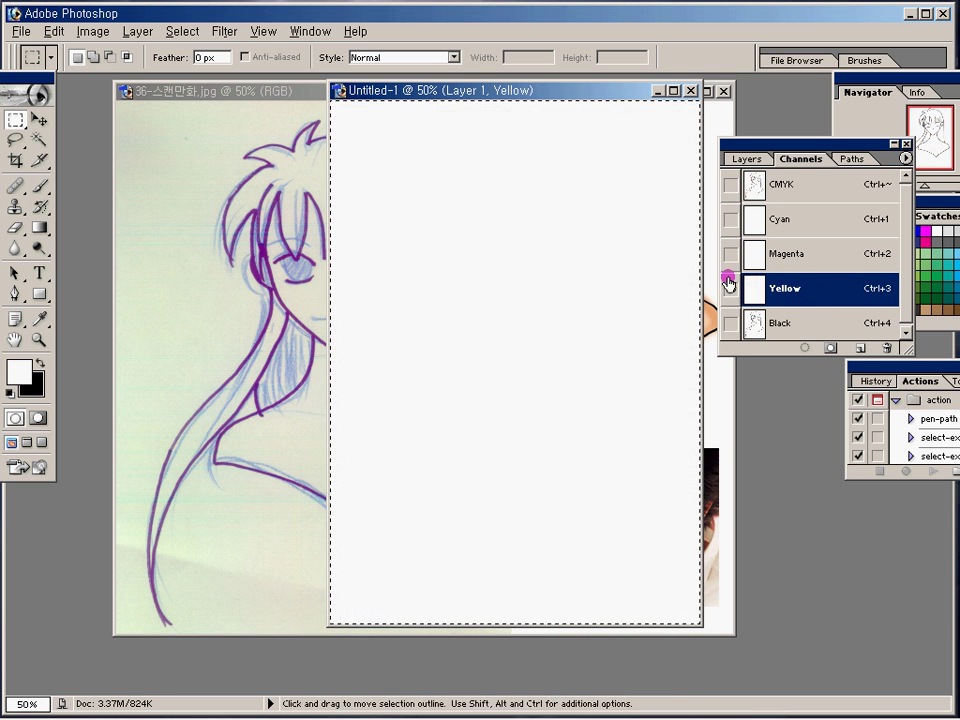
# Step: Check the cleared color channels, return to the CMYK composite and remove the selection
pyautogui.click(815, 219)
pyautogui.click(829, 245)
pyautogui.click(818, 289)
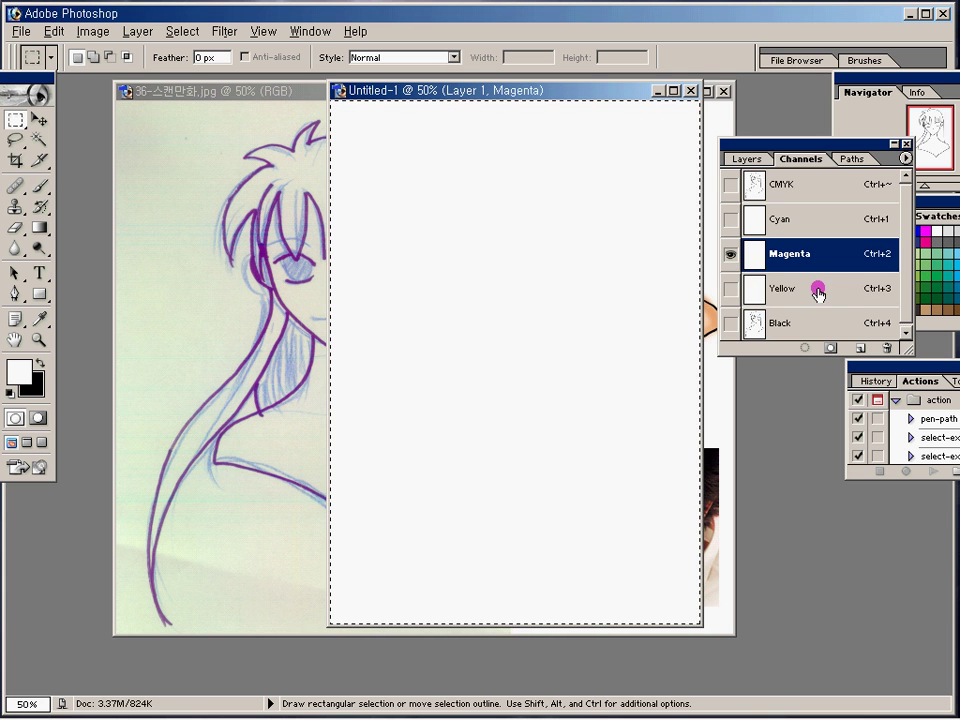
pyautogui.click(816, 183)
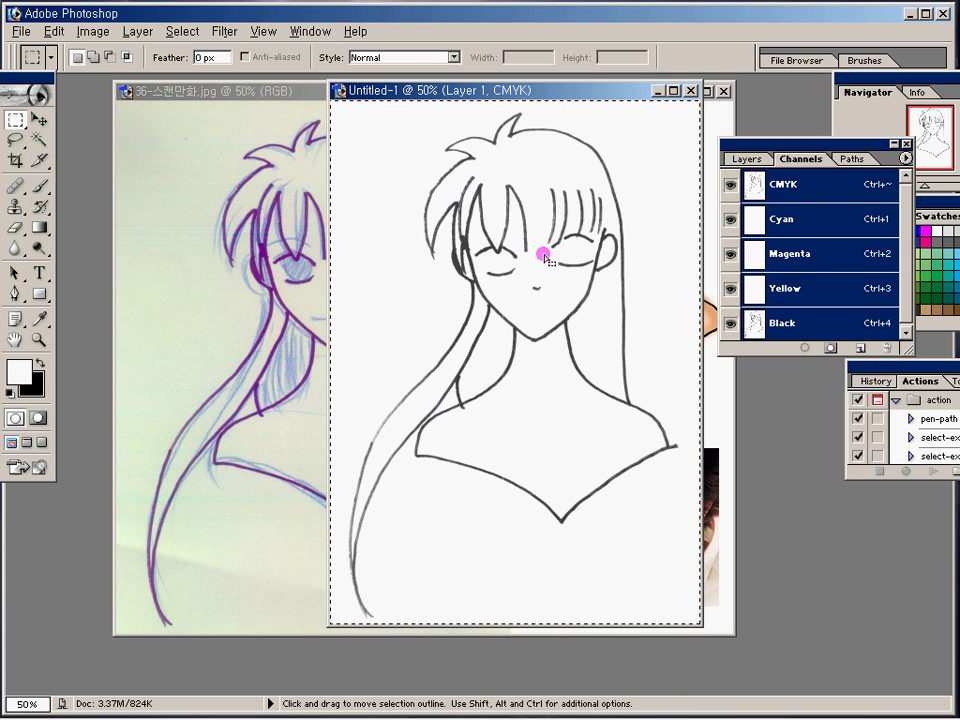
pyautogui.press('ctrl')
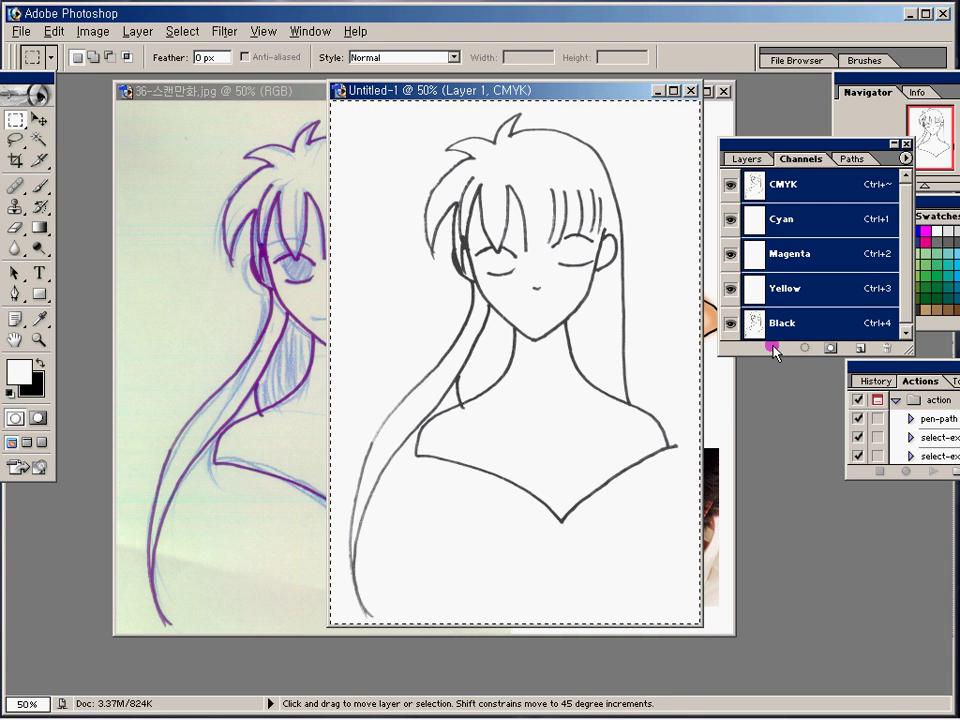
pyautogui.moveTo(529, 90); pyautogui.dragTo(428, 87)
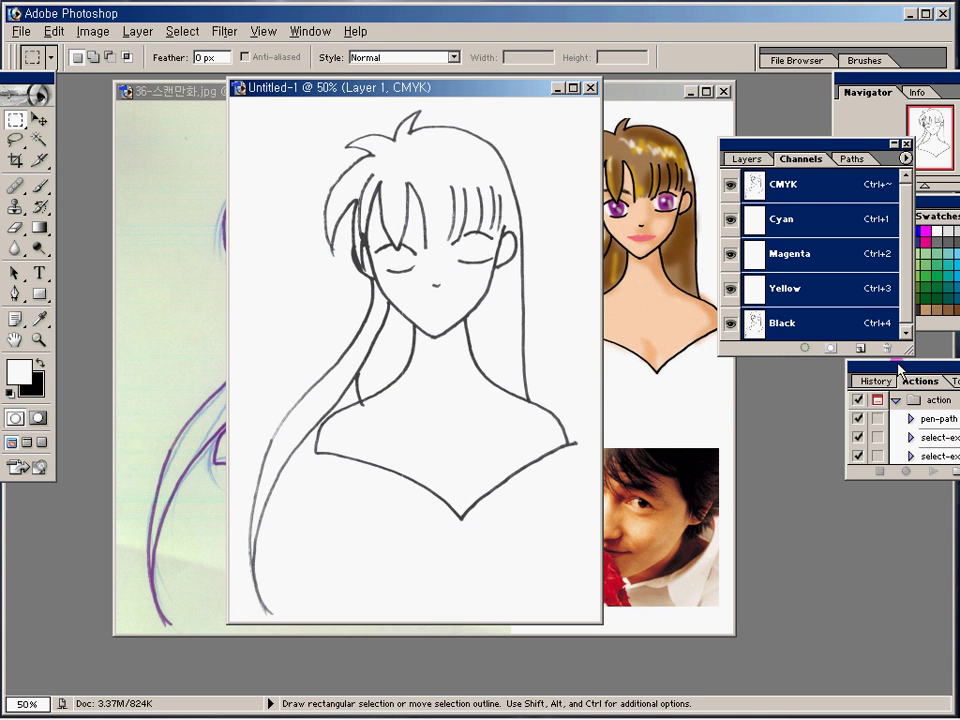
# Step: Set Layer 1's blending mode to Multiply and delete the Background layer
pyautogui.moveTo(899, 369); pyautogui.dragTo(715, 260)
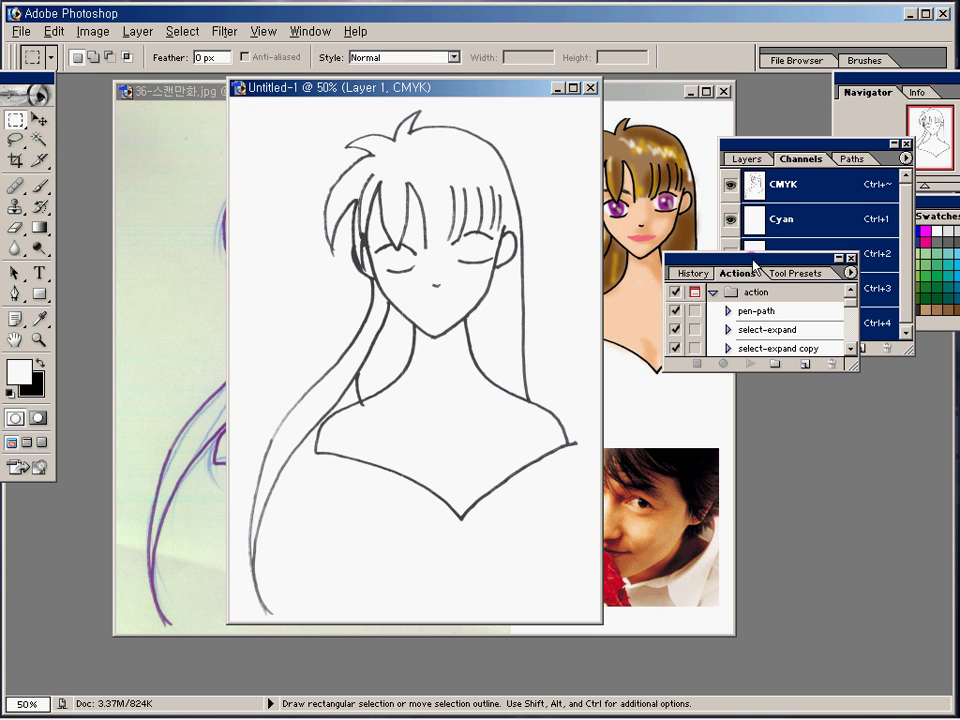
pyautogui.press('F7')
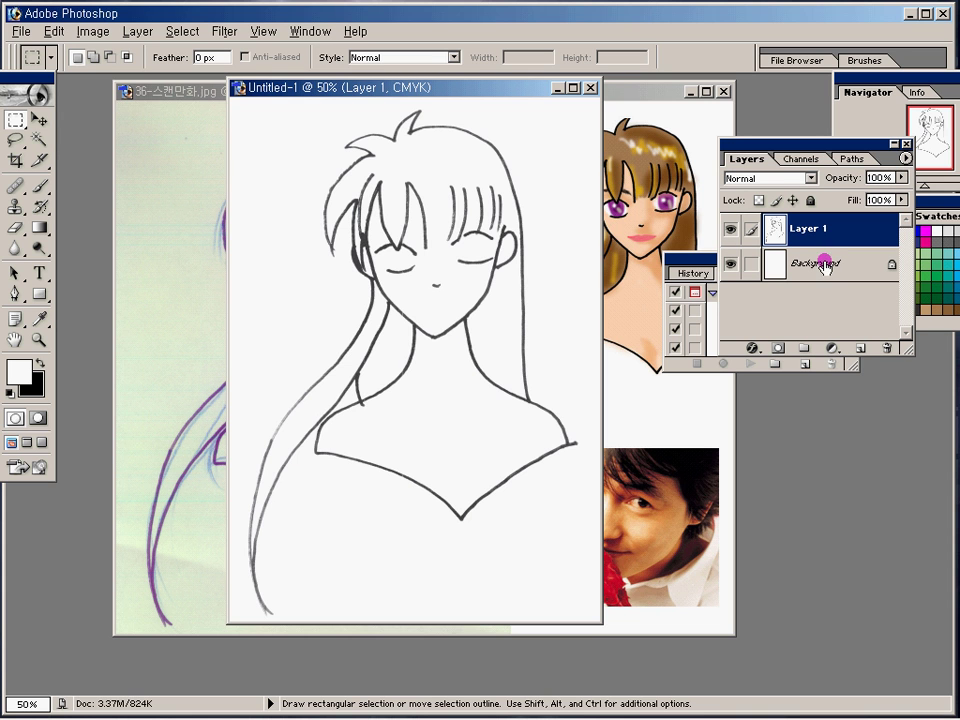
pyautogui.click(787, 188)
pyautogui.click(763, 256)
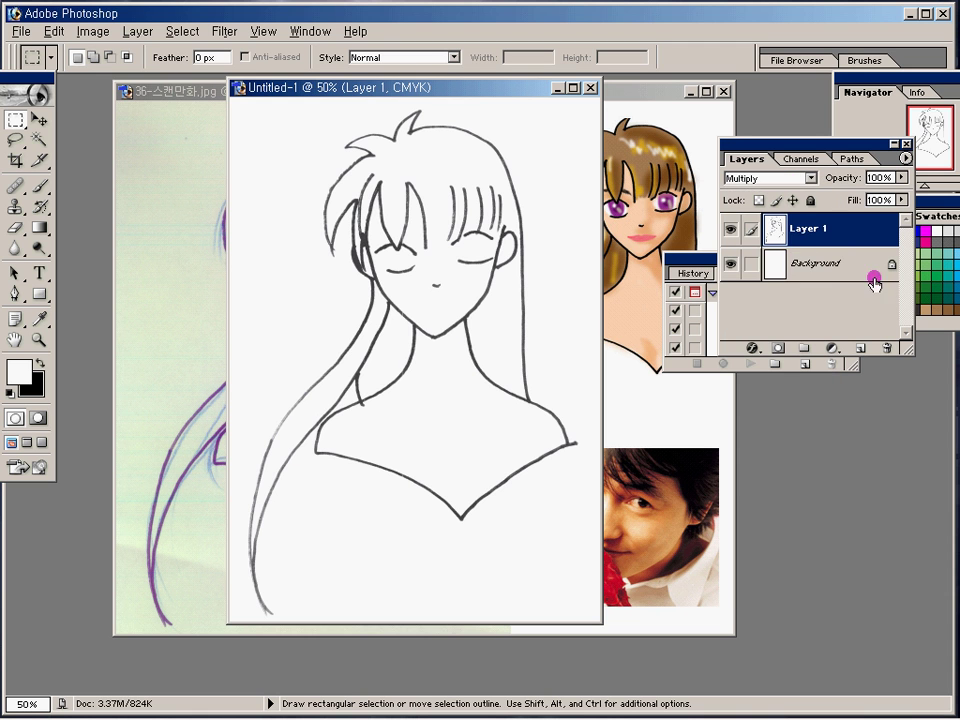
pyautogui.moveTo(849, 262); pyautogui.dragTo(886, 348)
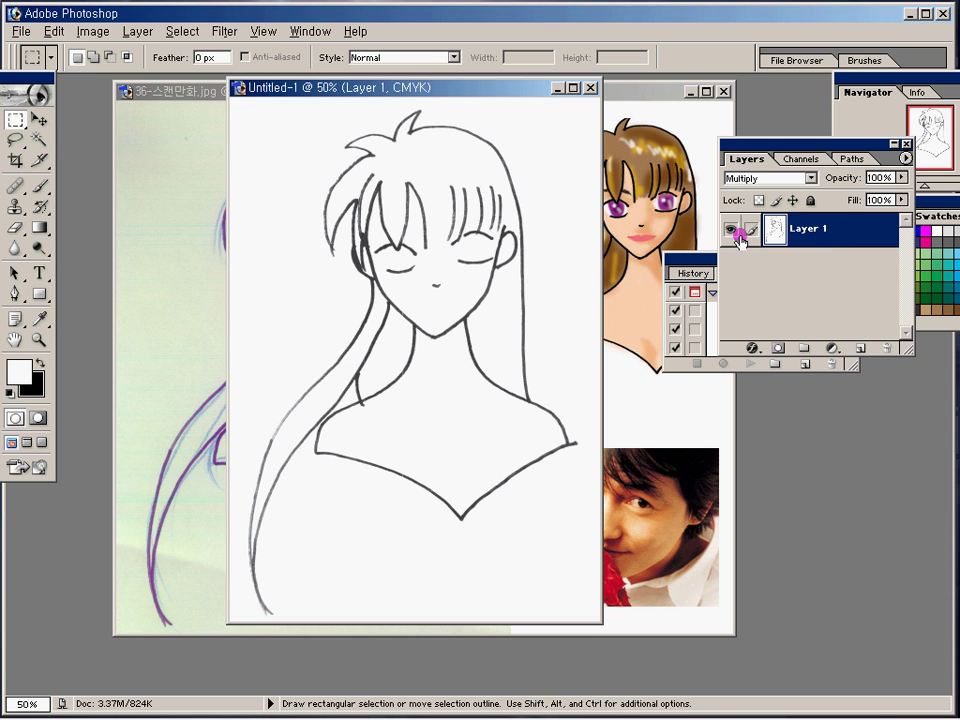
# Step: Create a new empty layer and place it beneath the line-art layer
pyautogui.click(858, 347)
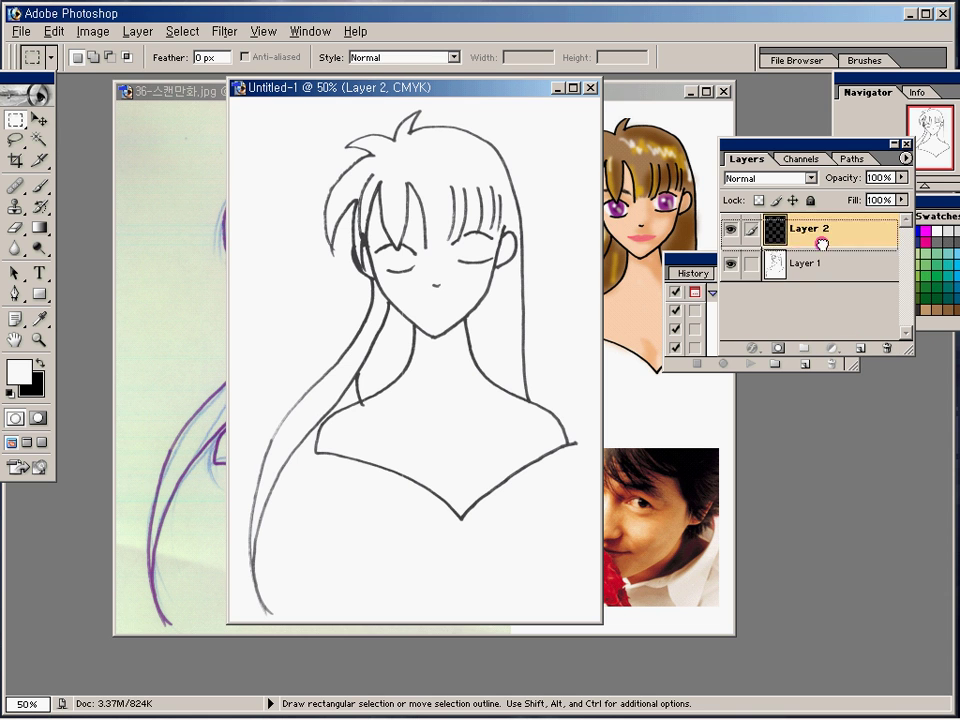
pyautogui.moveTo(820, 243); pyautogui.dragTo(816, 277)
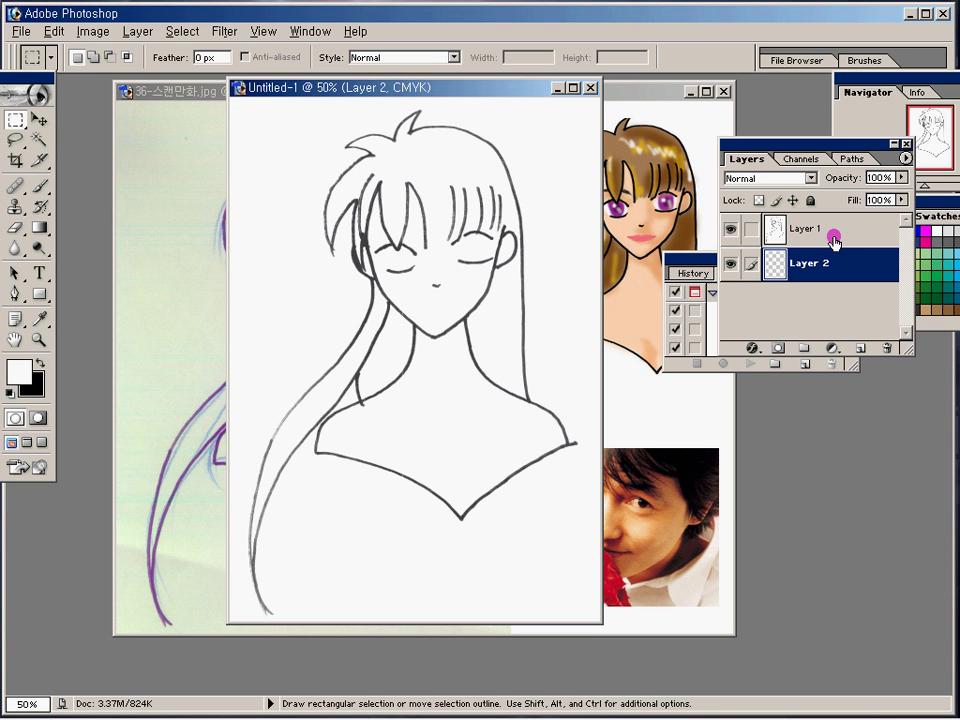
pyautogui.click(826, 232)
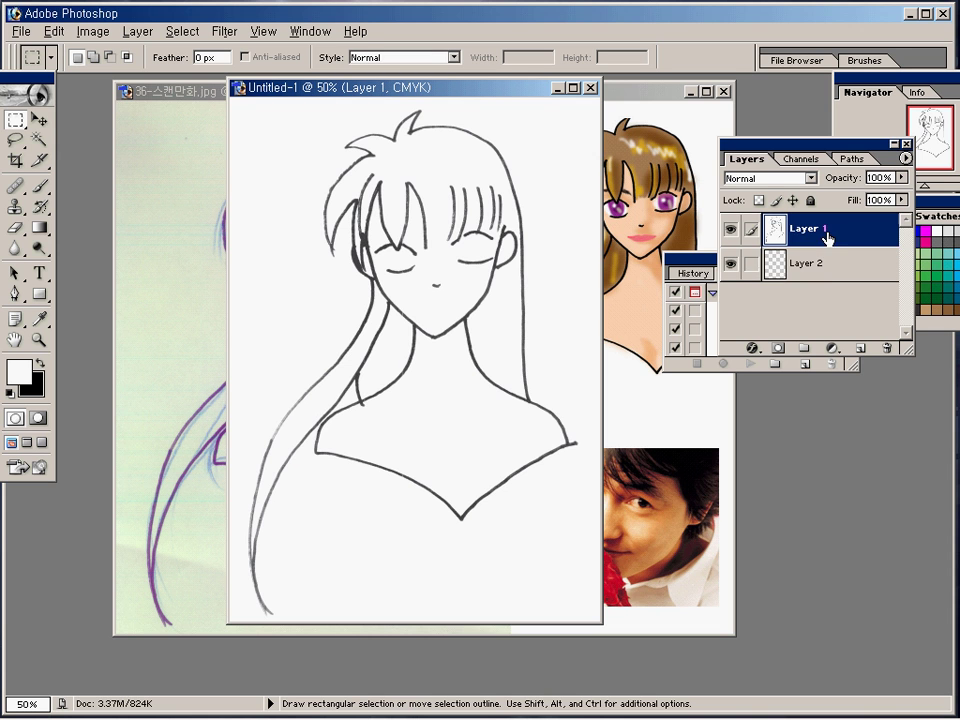
pyautogui.click(826, 263)
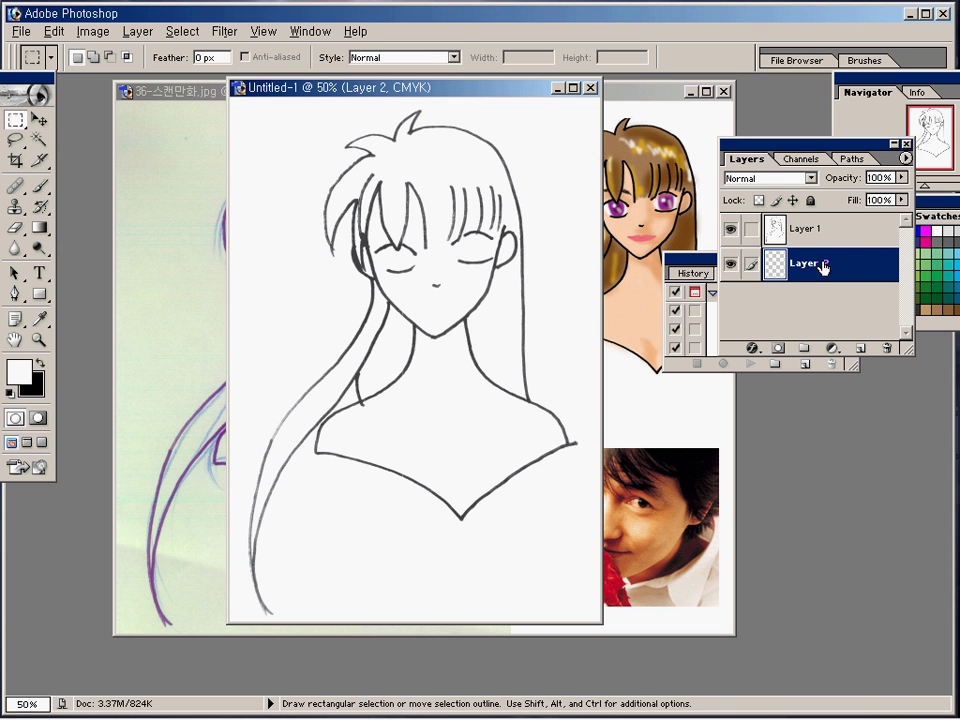
# Step: Rename the line-art layer as Layer 0
pyautogui.click(824, 232)
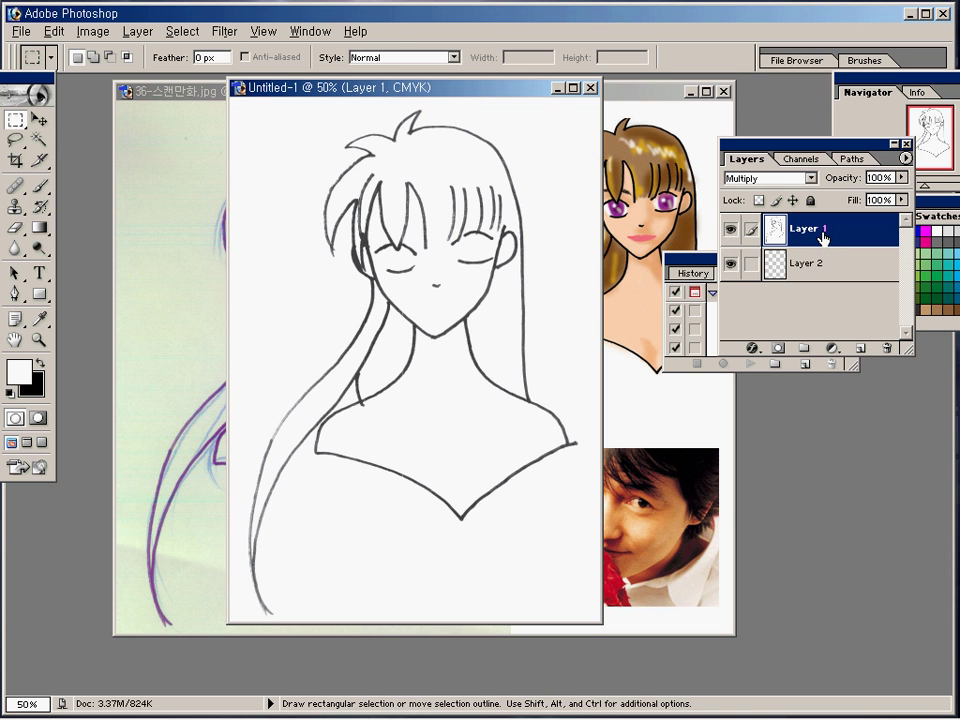
pyautogui.click(905, 158)
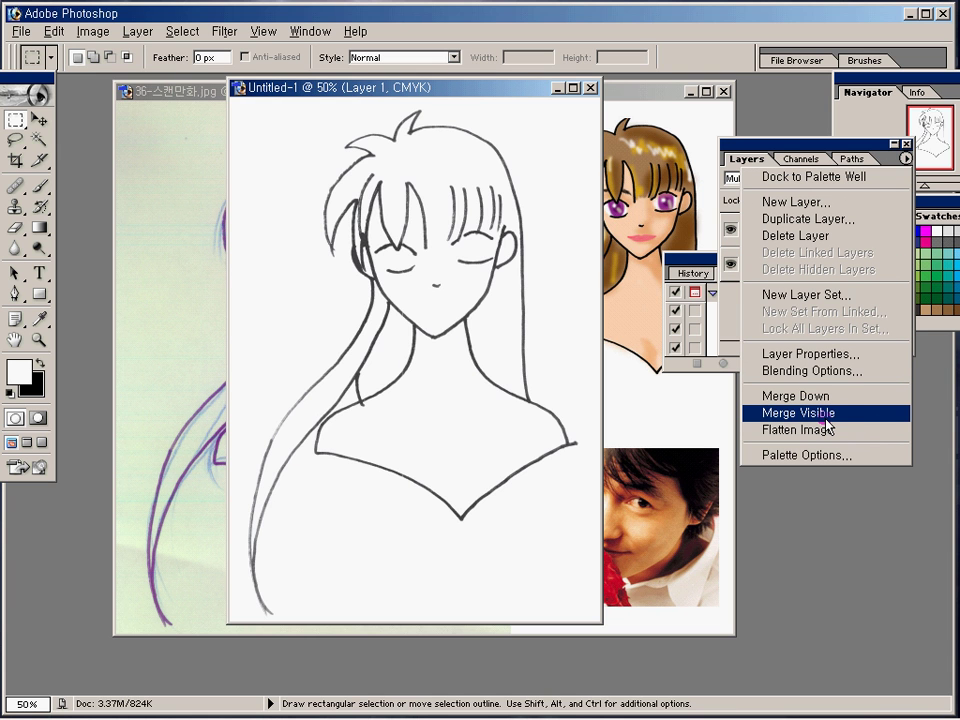
pyautogui.click(836, 354)
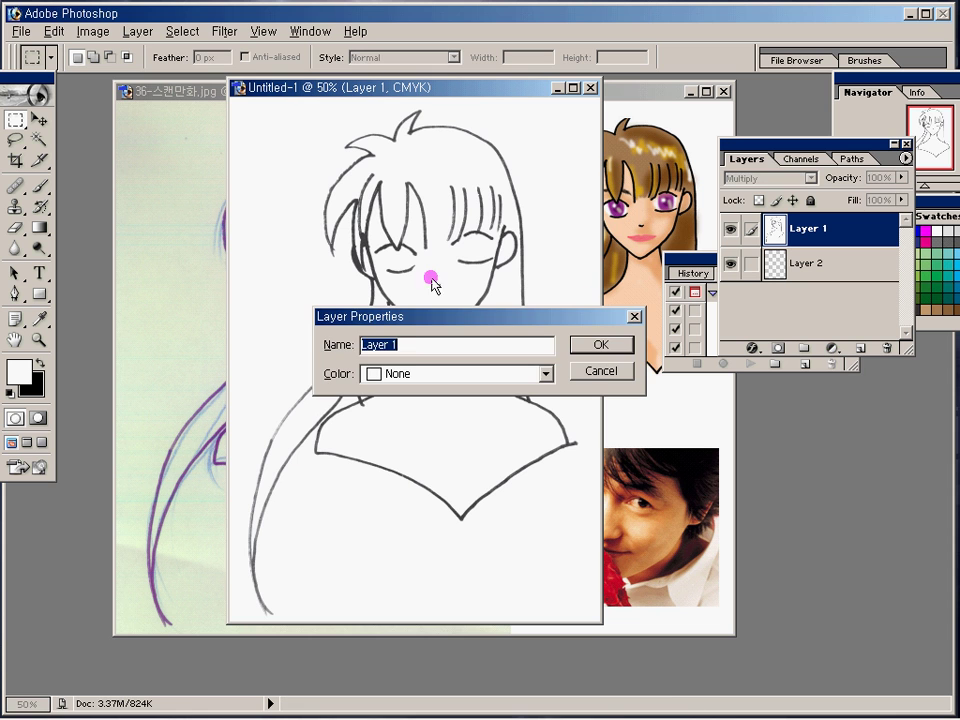
pyautogui.click(412, 345)
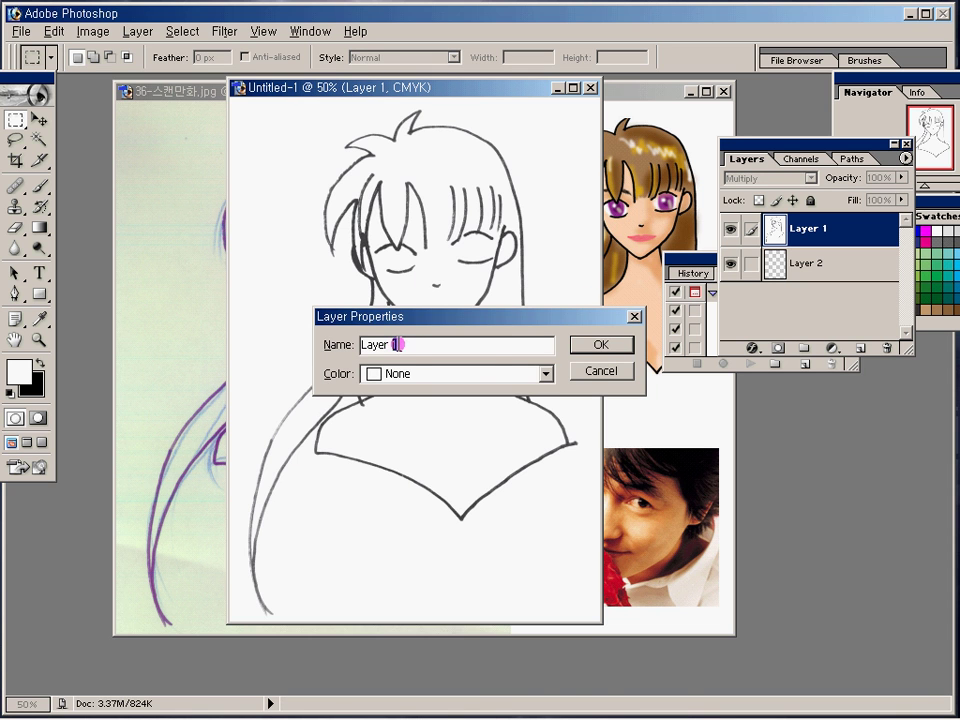
pyautogui.write('0')
pyautogui.click(585, 344)
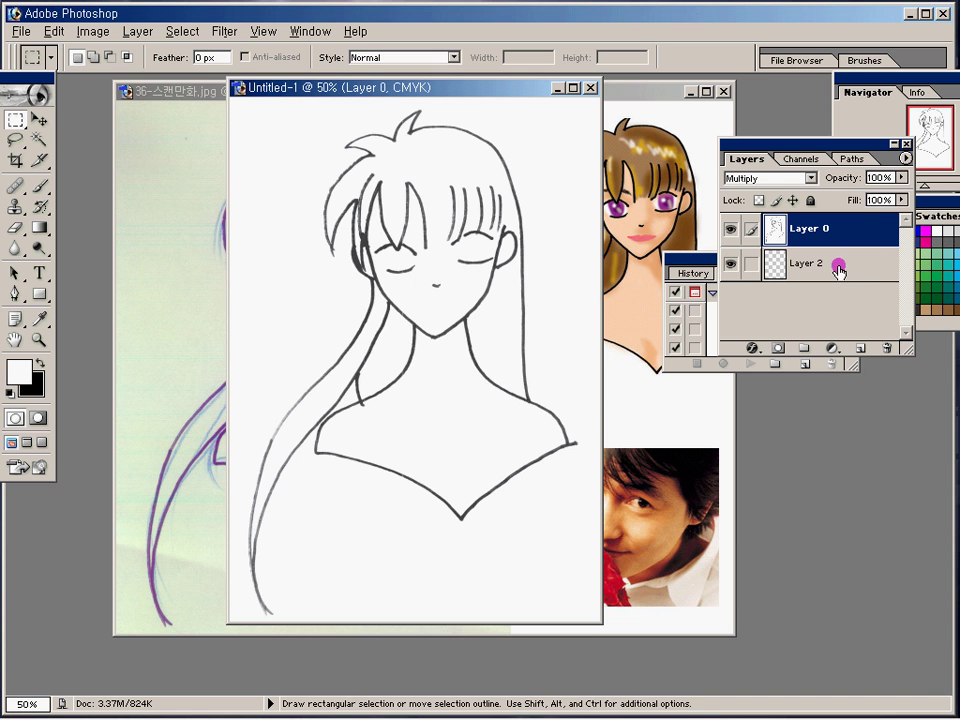
# Step: Rename the empty layer beneath the line art as Layer 1
pyautogui.click(838, 264)
pyautogui.click(907, 159)
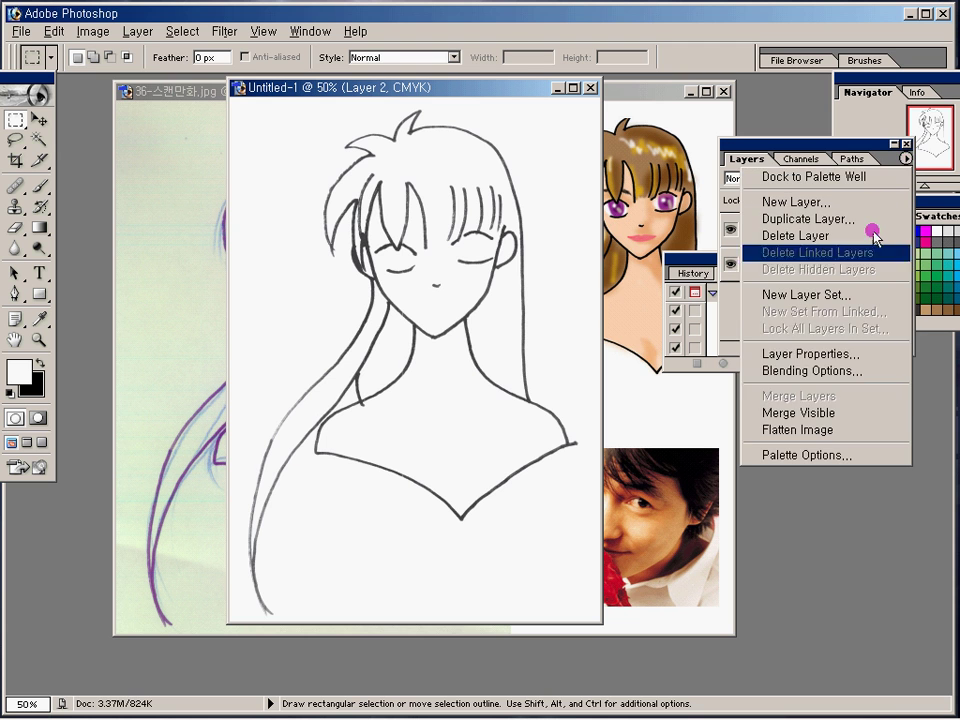
pyautogui.click(838, 358)
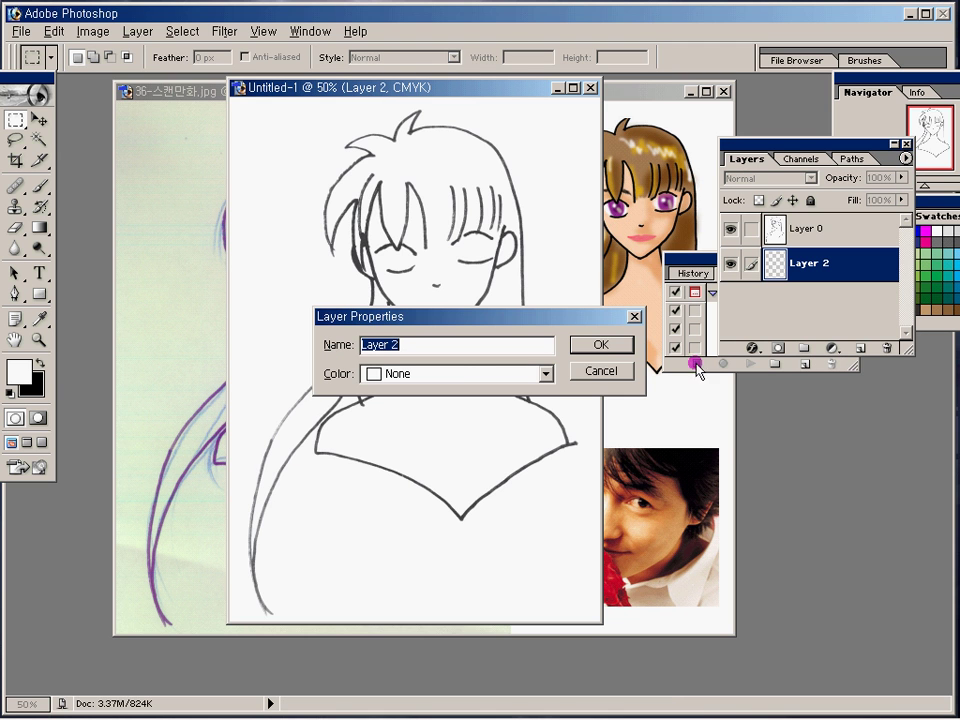
pyautogui.click(388, 349)
pyautogui.write('1')
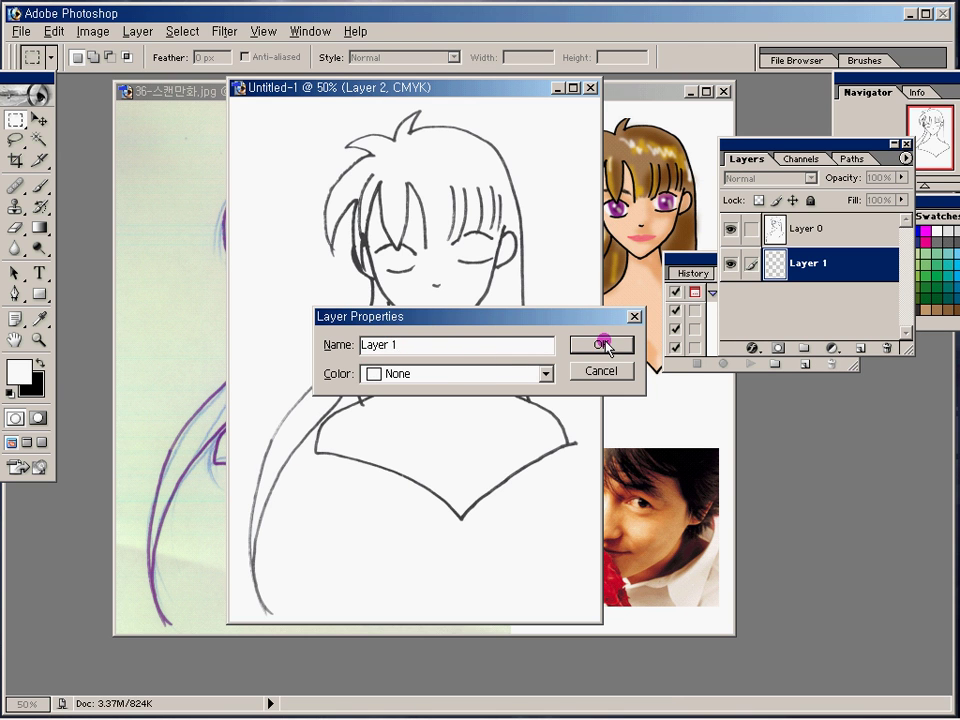
pyautogui.click(601, 344)
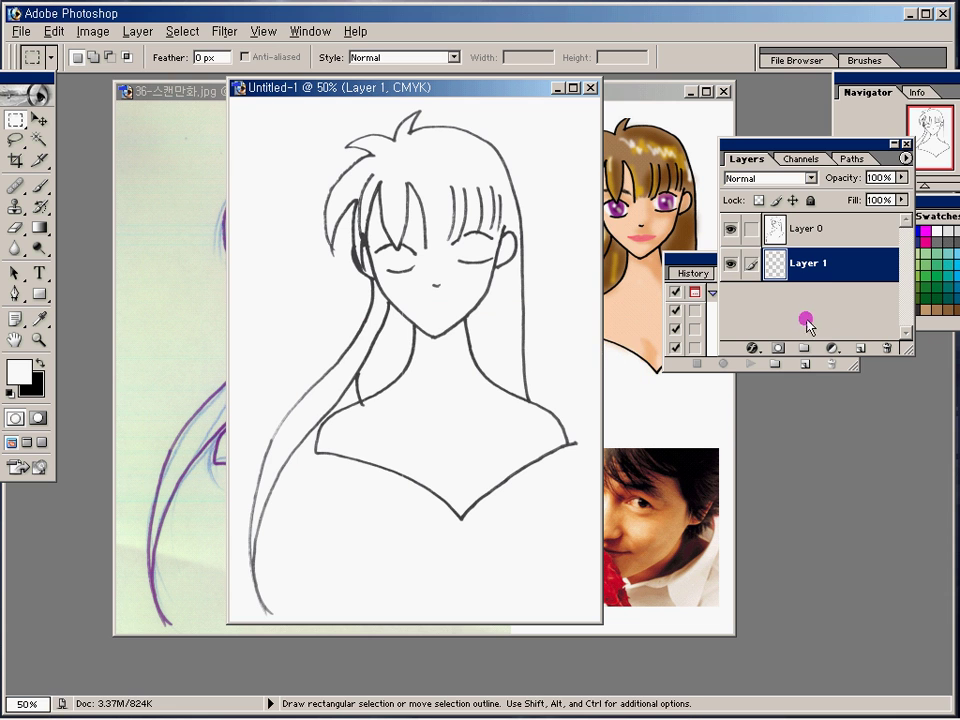
# Step: Move the Layers palette higher on the workspace and make the empty Layer 1 active
pyautogui.click(824, 230)
pyautogui.click(815, 265)
pyautogui.moveTo(806, 152); pyautogui.dragTo(802, 91)
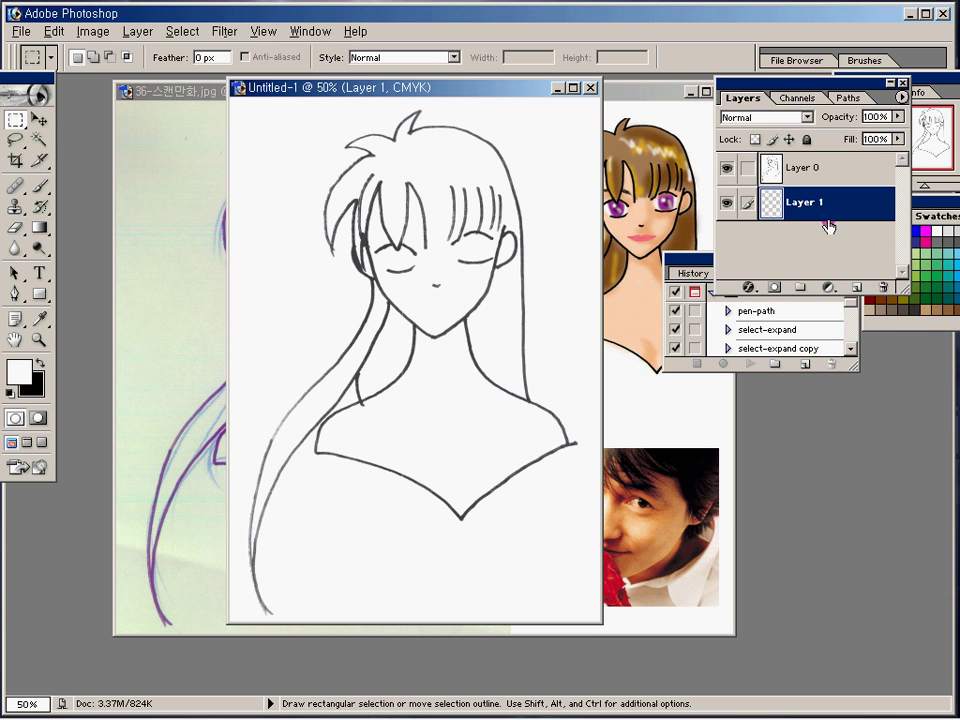
pyautogui.click(765, 255)
pyautogui.click(806, 168)
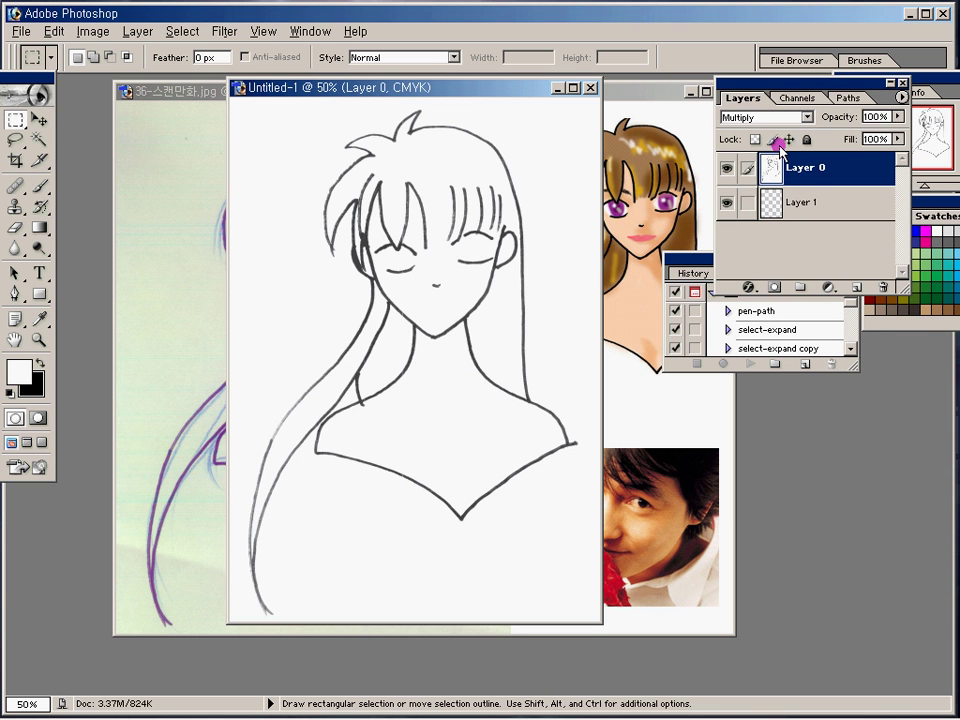
pyautogui.click(814, 205)
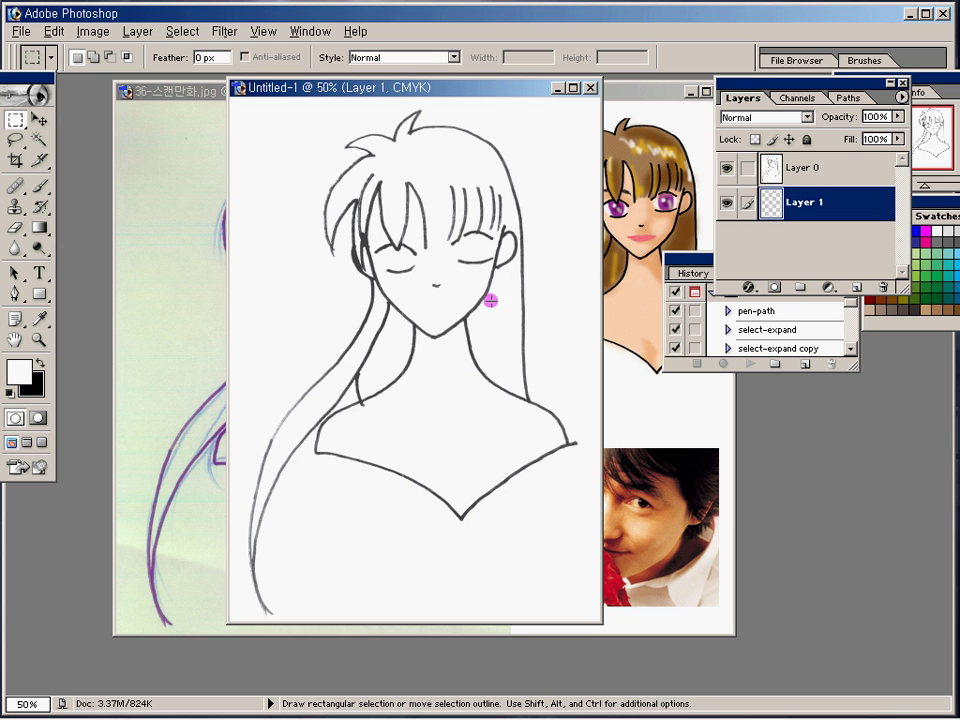
# Step: Select the neck and shoulder area with the Magic Wand, using all layers and a tolerance of 100
pyautogui.click(40, 139)
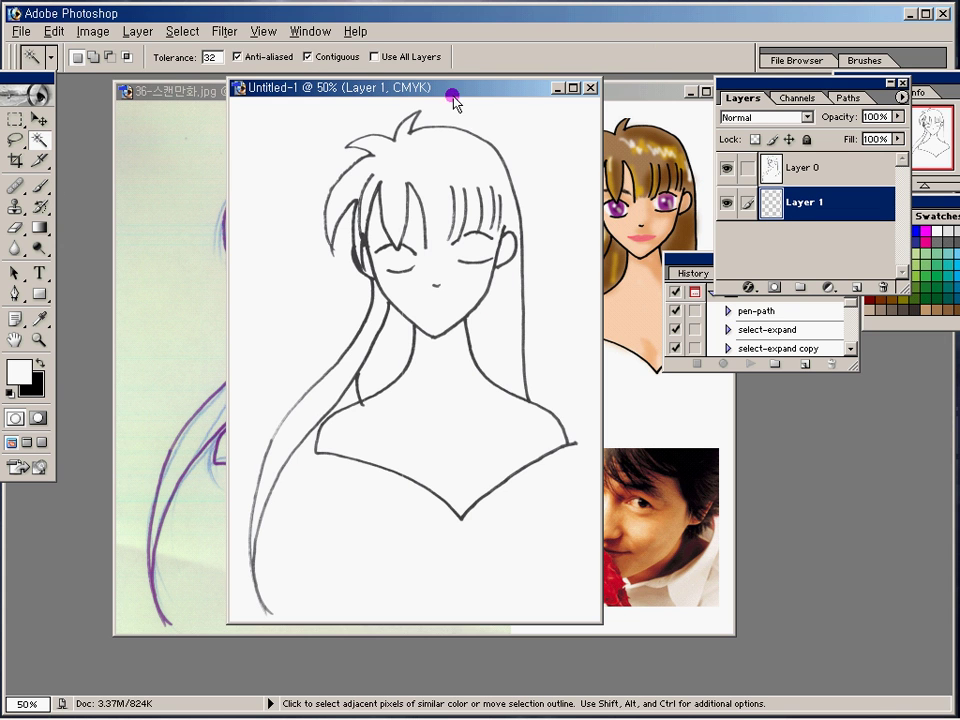
pyautogui.click(375, 57)
pyautogui.write('100')
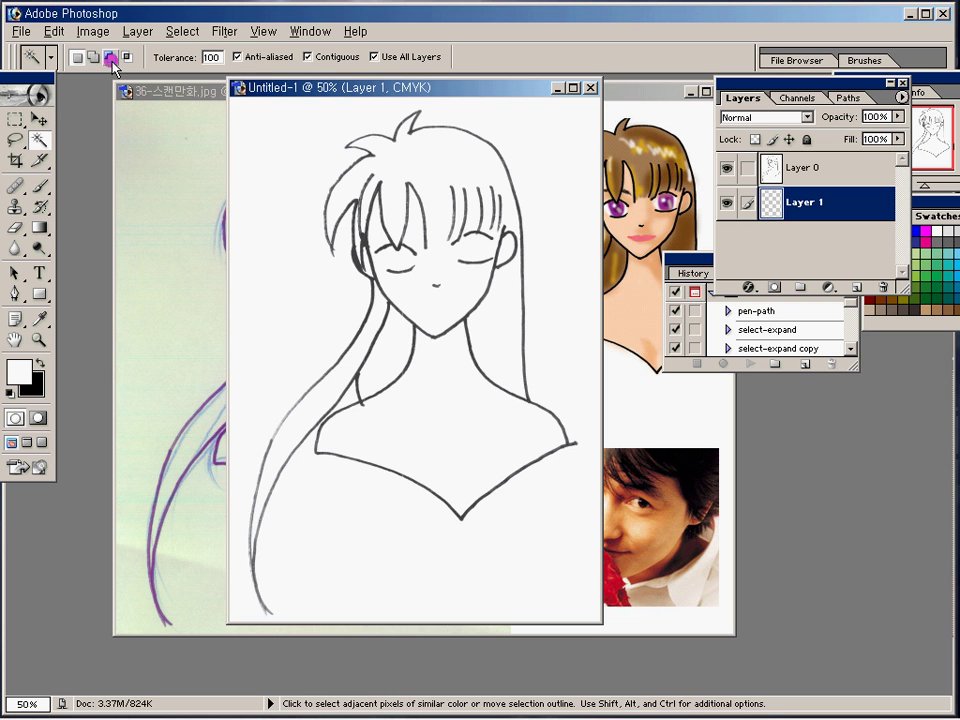
pyautogui.click(447, 441)
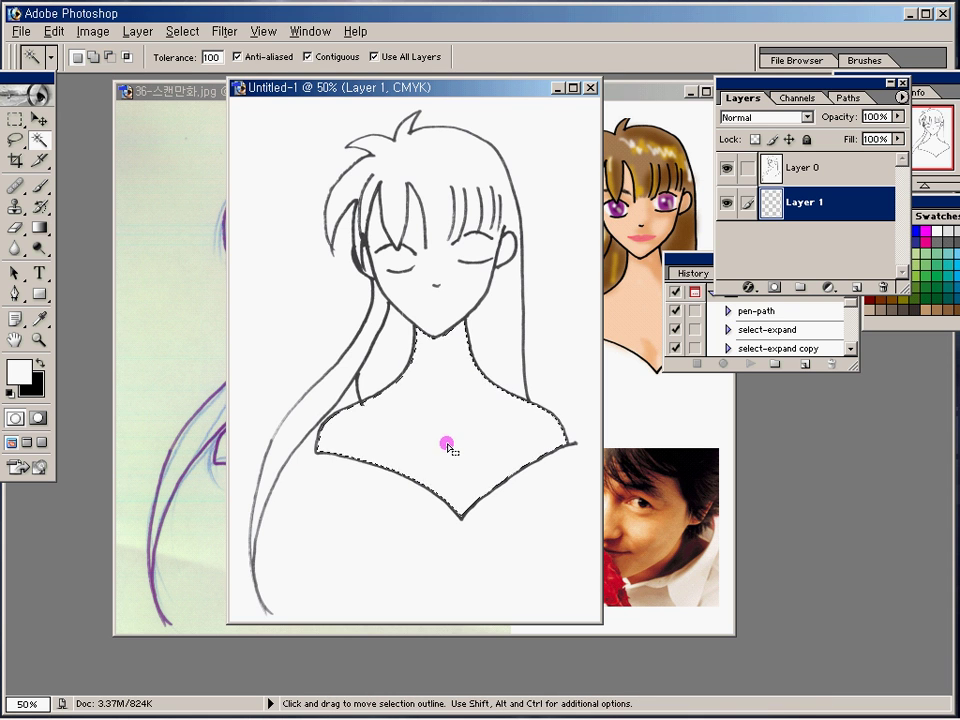
# Step: Sample the skin tone from the colored reference drawing and expand the neck and shoulder selection by 1 pixel
pyautogui.click(40, 320)
pyautogui.click(641, 297)
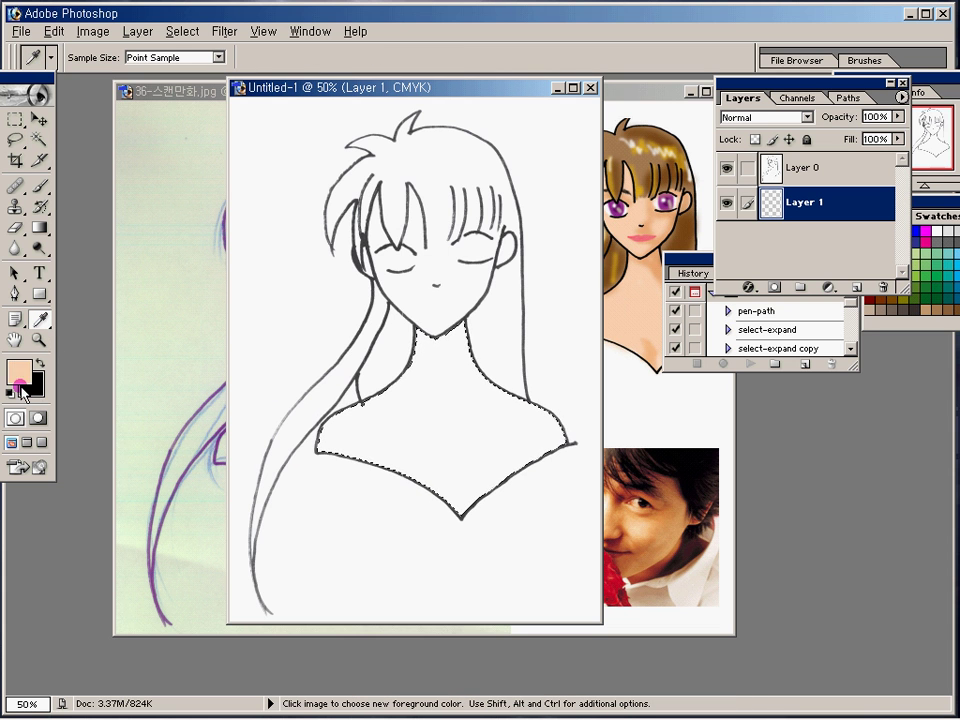
pyautogui.press('z')
pyautogui.moveTo(446, 364); pyautogui.dragTo(520, 387)
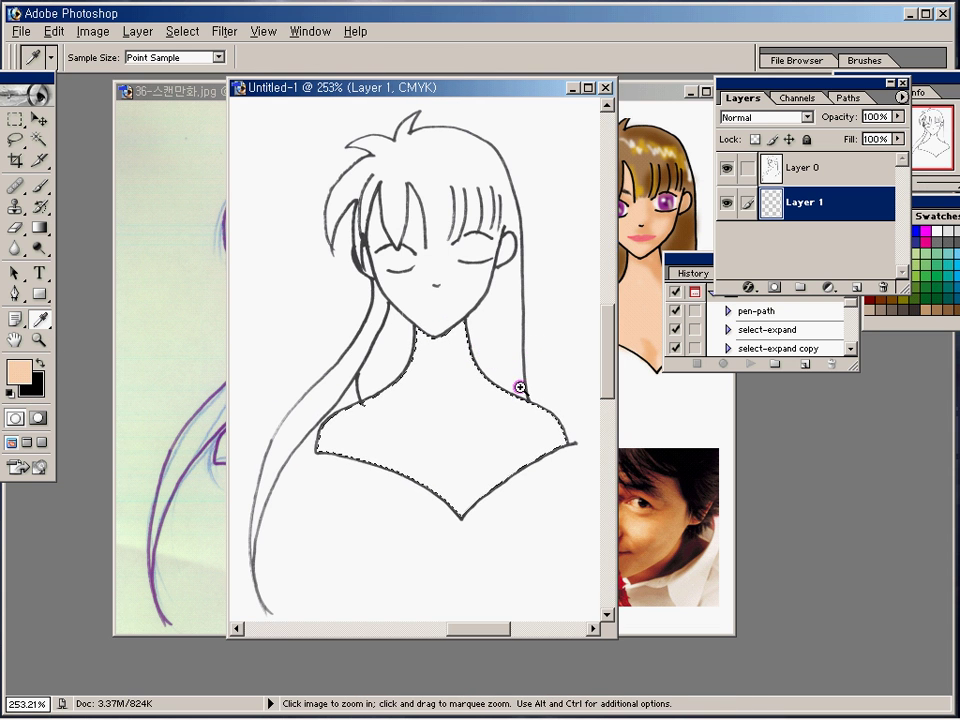
pyautogui.click(183, 31)
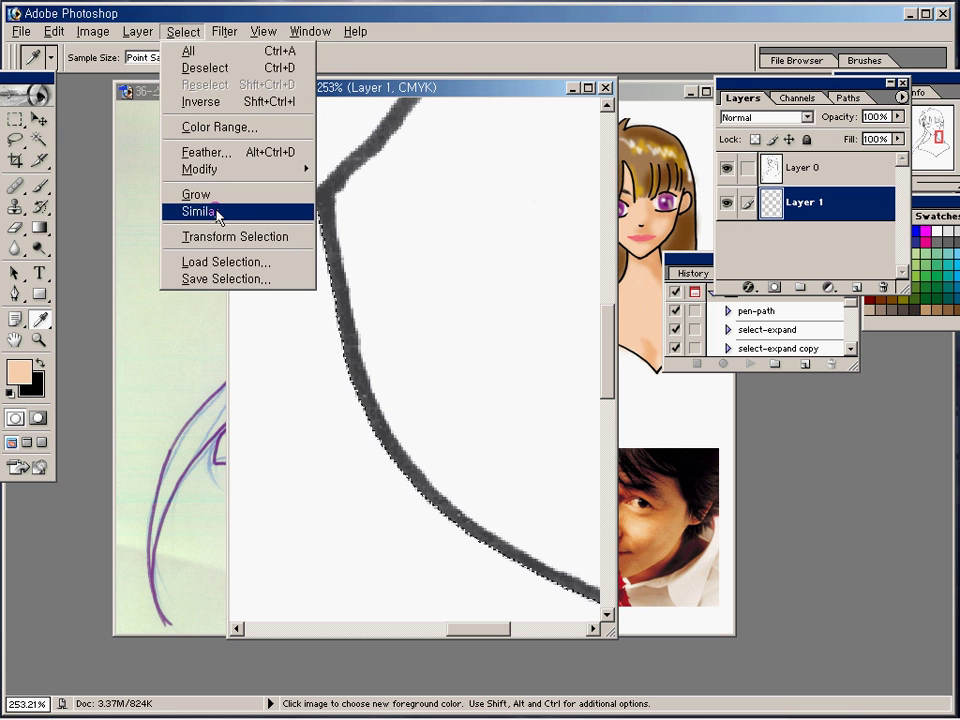
pyautogui.moveTo(290, 169)
pyautogui.click(368, 199)
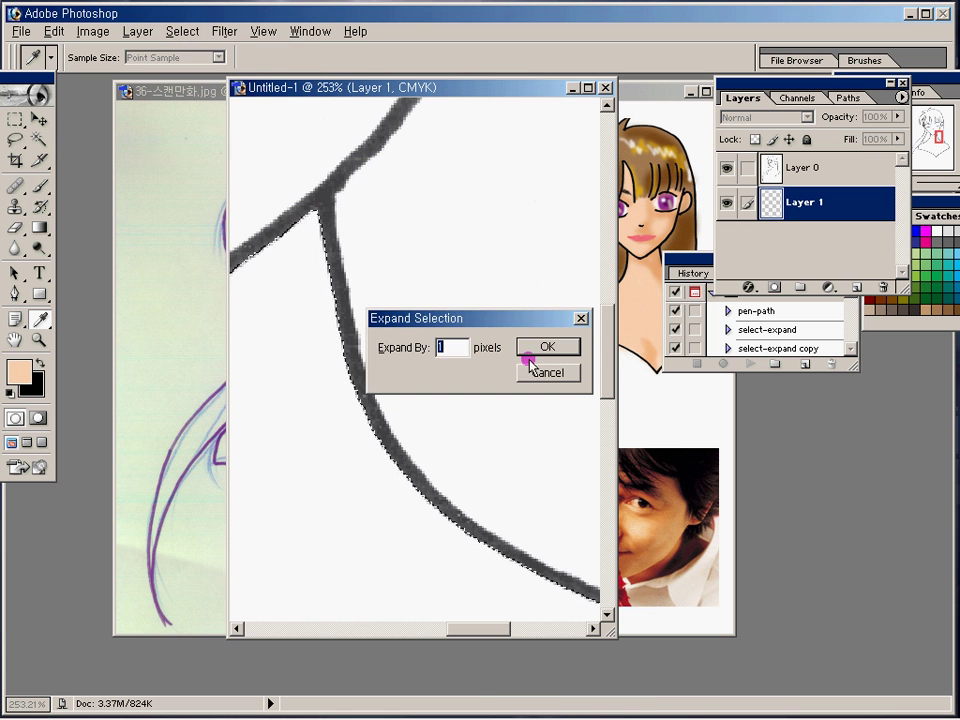
pyautogui.click(540, 350)
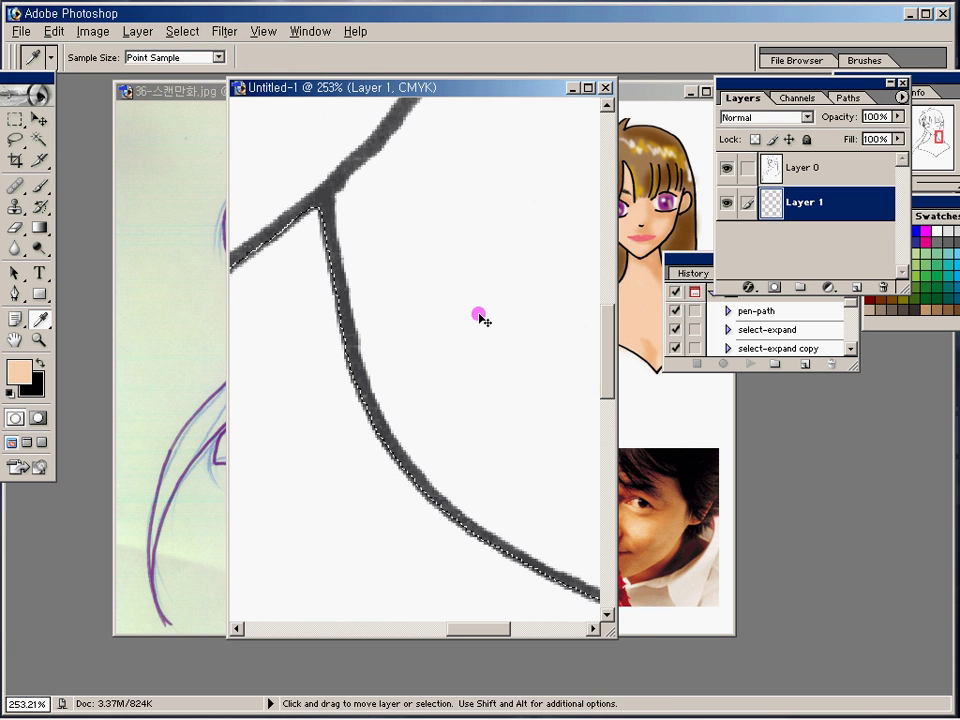
# Step: Fill the neck and shoulder selection on Layer 1 with the sampled skin tone and remove the selection
pyautogui.hotkey('ctrl', '0')
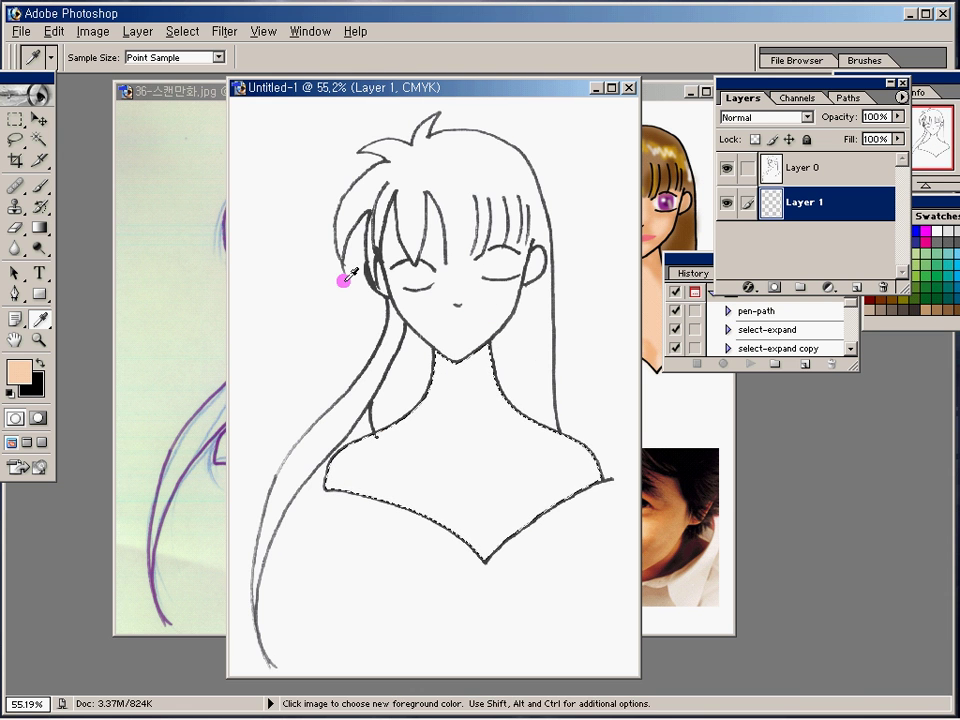
pyautogui.hotkey('alt', 'BackSpace')
pyautogui.hotkey('ctrl', 'd')
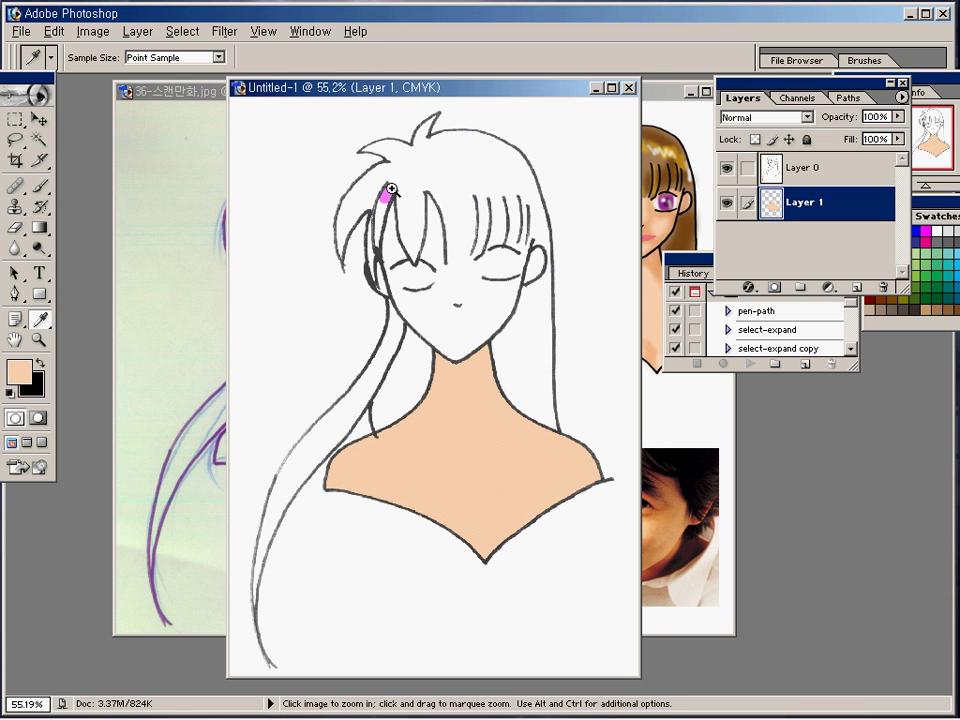
# Step: Enlarge the line drawing's view, move its window and the scanned image's window apart, and make the drawing active again
pyautogui.moveTo(317, 122); pyautogui.dragTo(660, 620)
pyautogui.press('space')
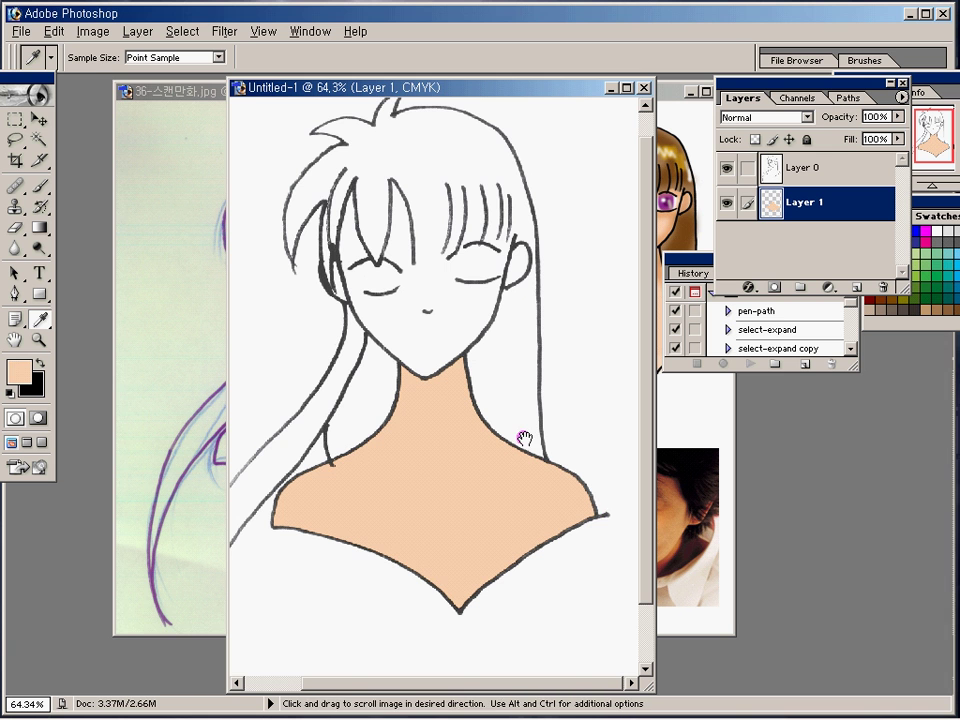
pyautogui.moveTo(553, 90); pyautogui.dragTo(453, 84)
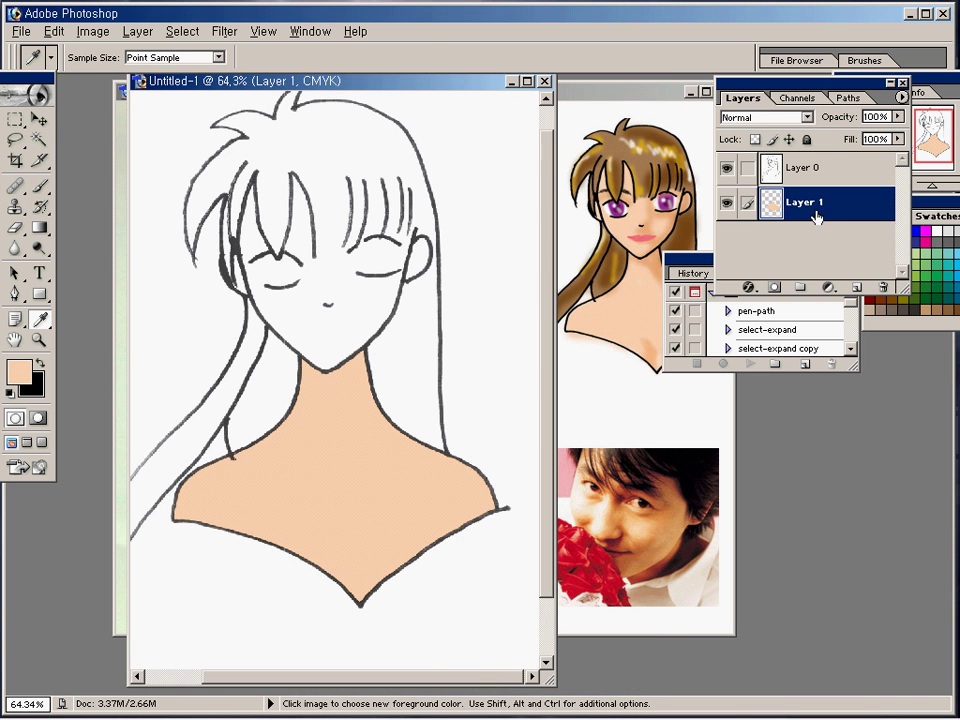
pyautogui.click(636, 118)
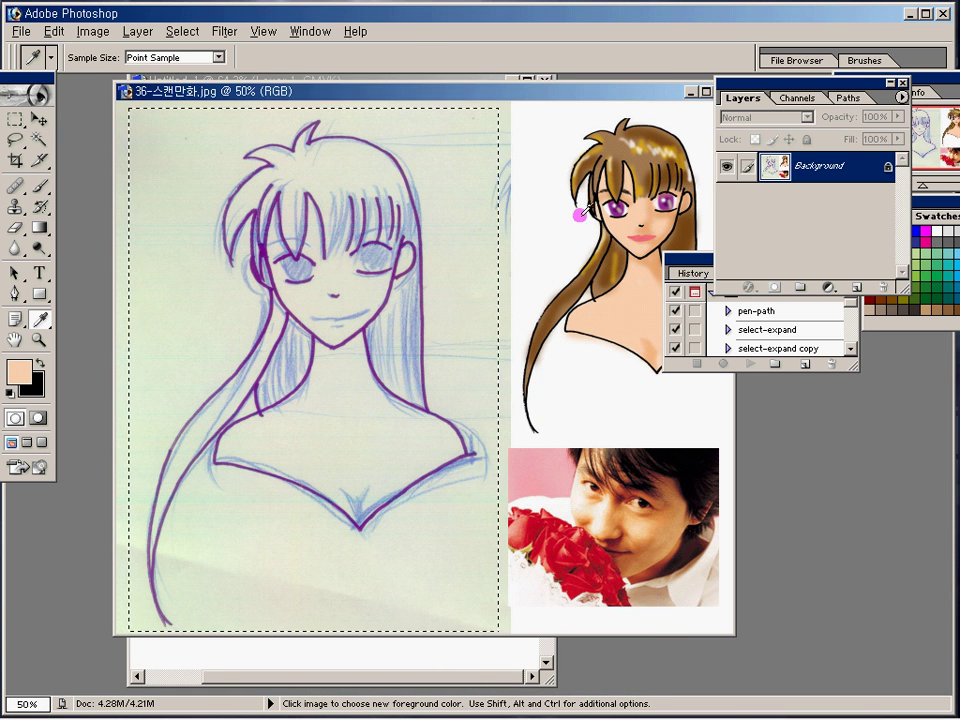
pyautogui.moveTo(540, 92); pyautogui.dragTo(924, 420)
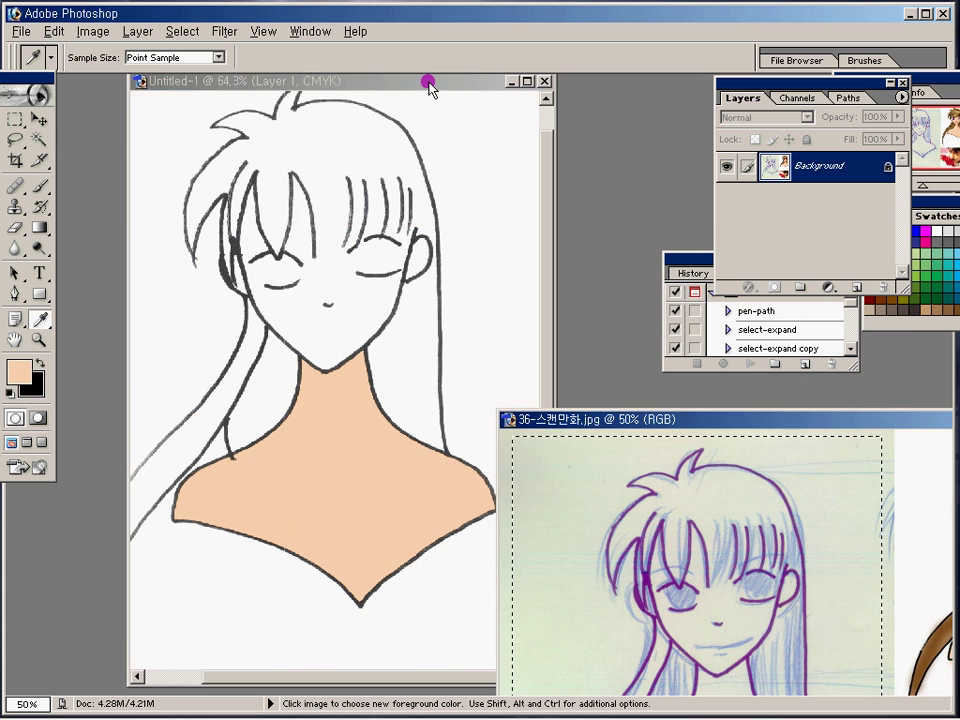
pyautogui.click(424, 81)
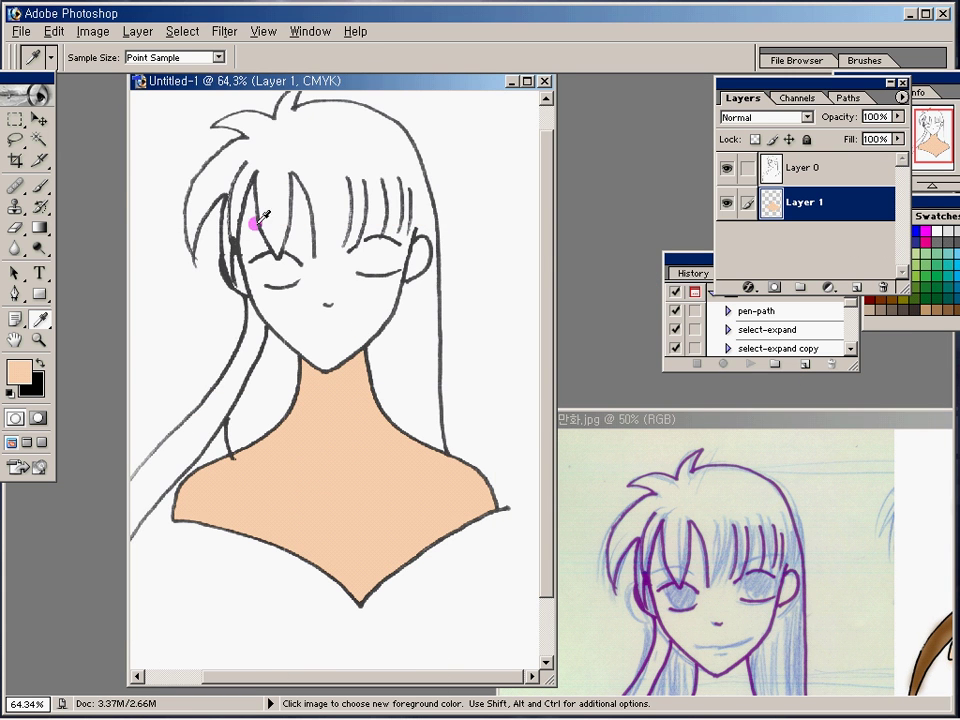
# Step: Select the connected face and hair area with the Magic Wand and expand the selection
pyautogui.click(52, 141)
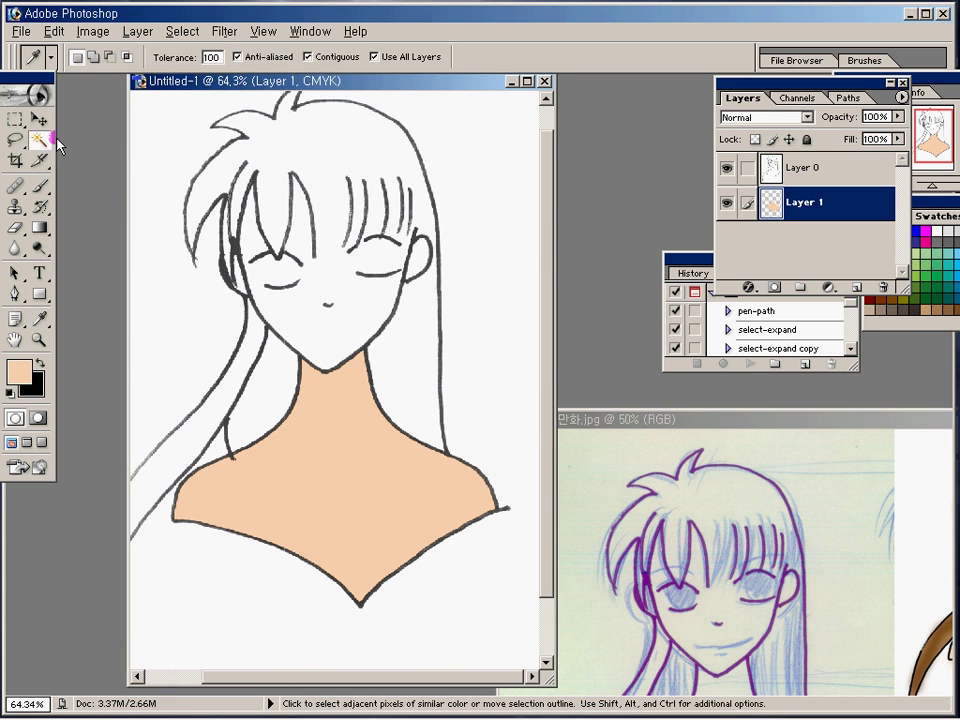
pyautogui.click(362, 313)
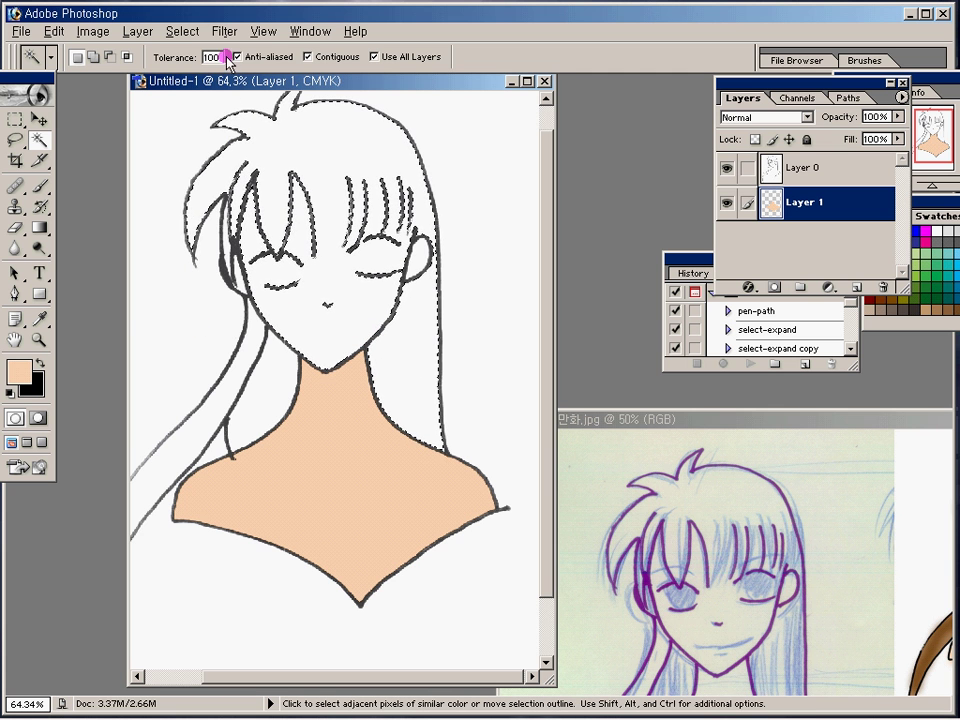
pyautogui.click(183, 31)
pyautogui.moveTo(222, 170)
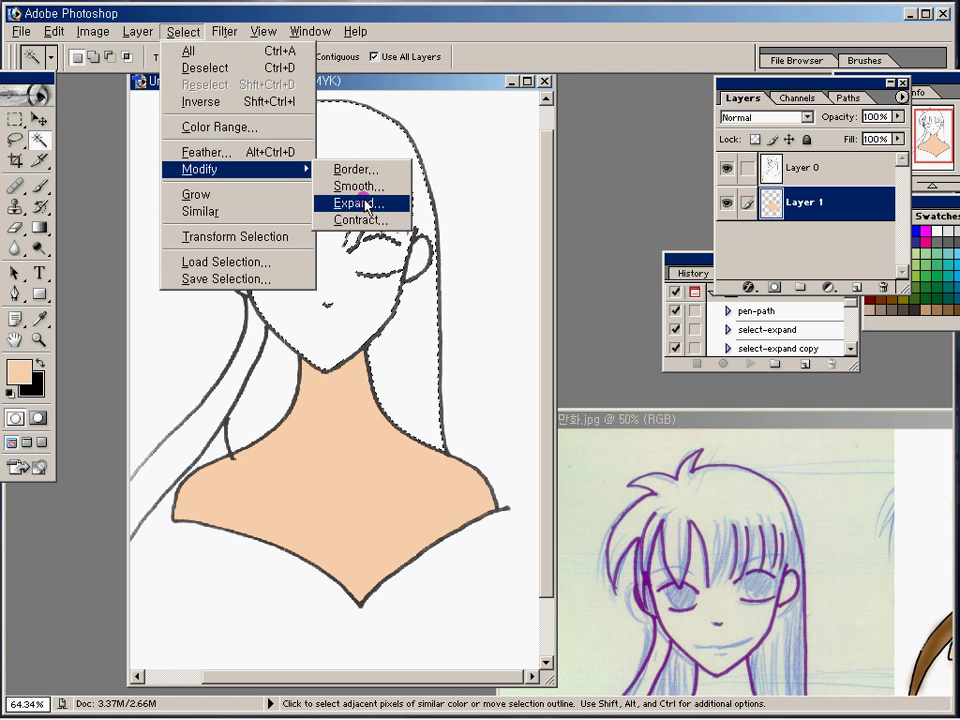
pyautogui.click(366, 204)
pyautogui.click(553, 346)
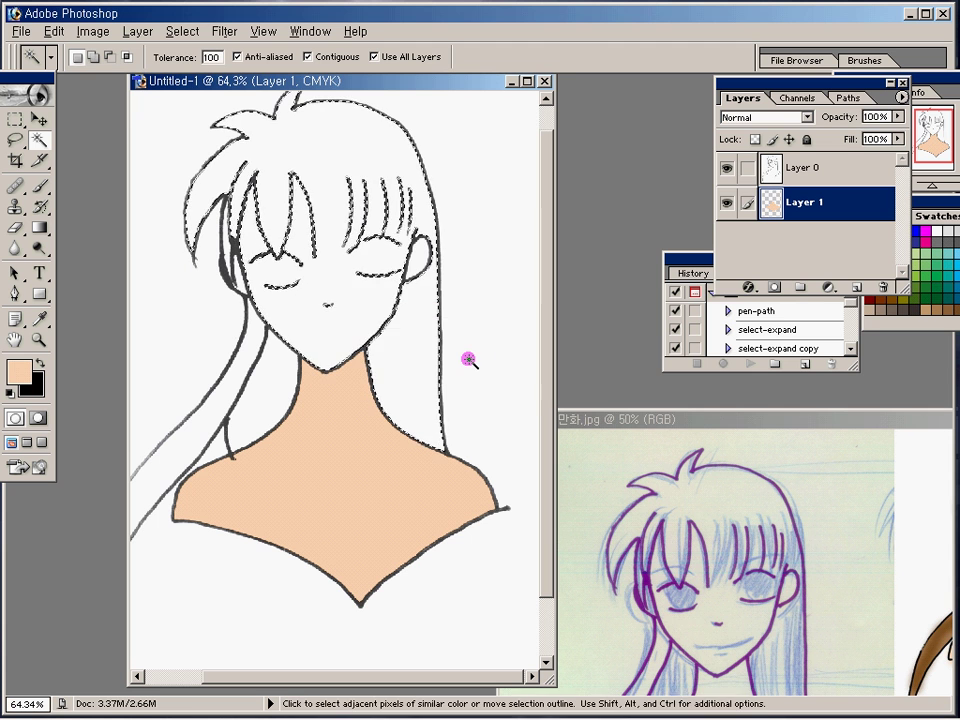
# Step: Fill the expanded face and hair selection on Layer 1 with the skin tone and remove the selection
pyautogui.hotkey('alt', 'BackSpace')
pyautogui.hotkey('ctrl', 'd')
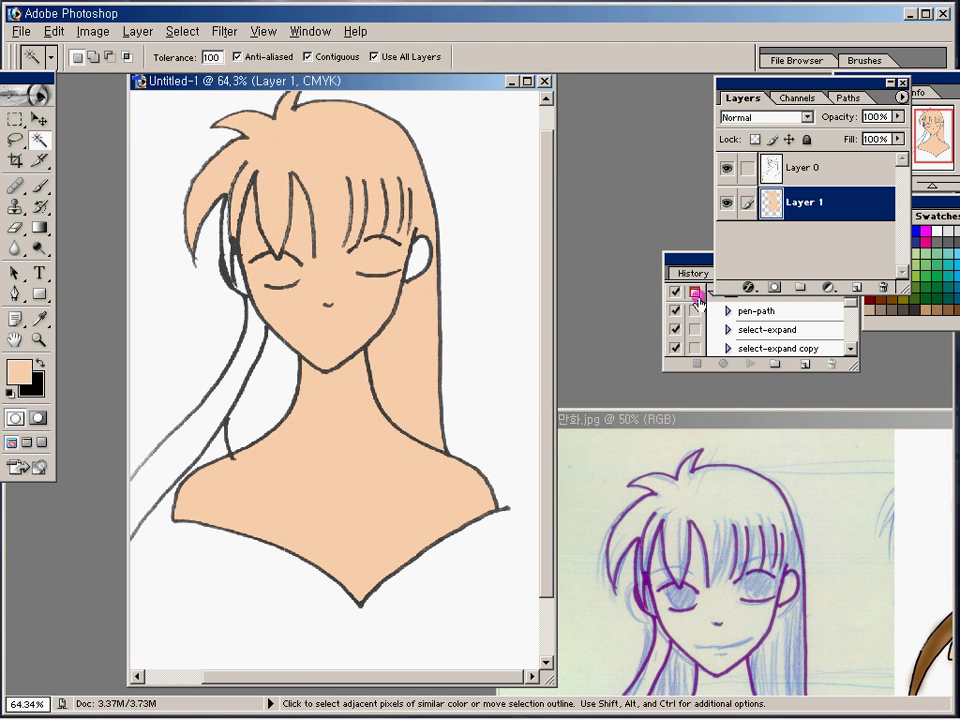
# Step: Add a new layer above Layer 1 and name it 머리
pyautogui.click(856, 287)
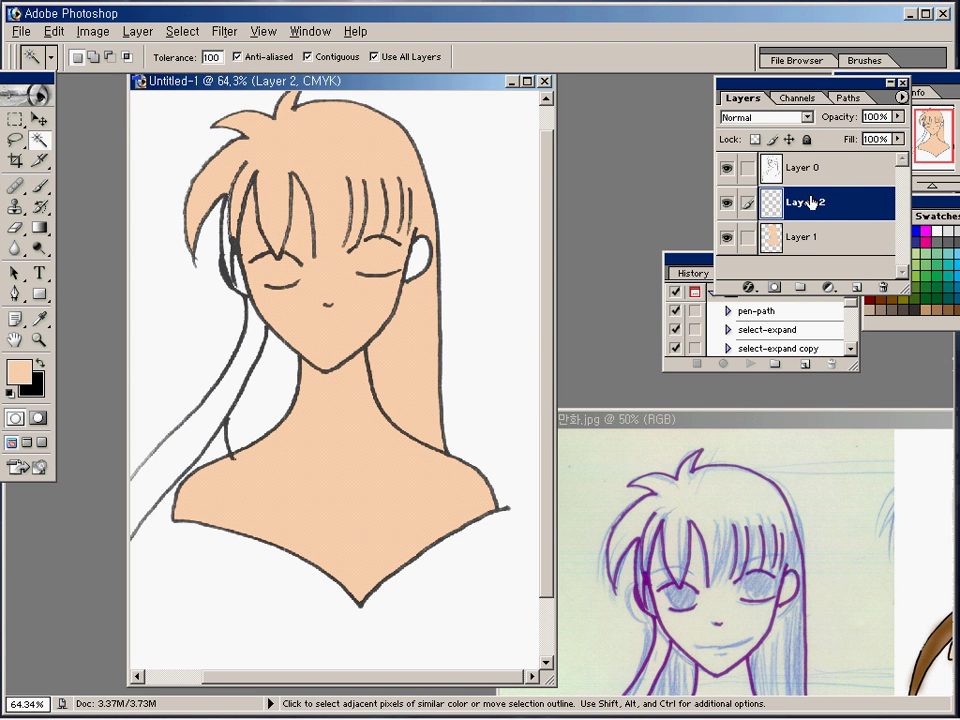
pyautogui.click(902, 96)
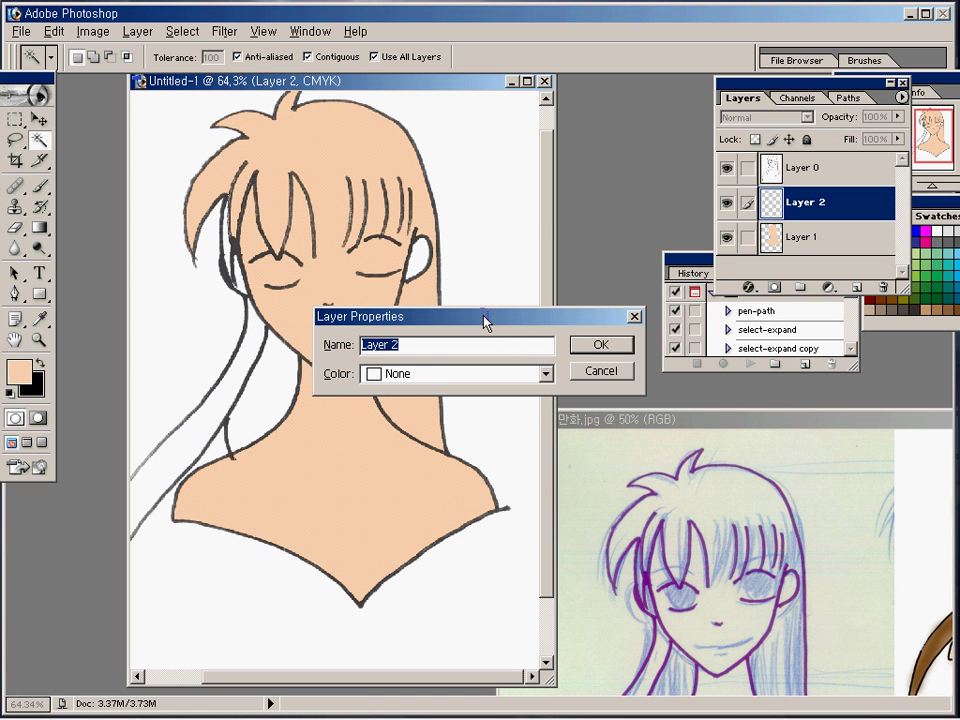
pyautogui.write('a')
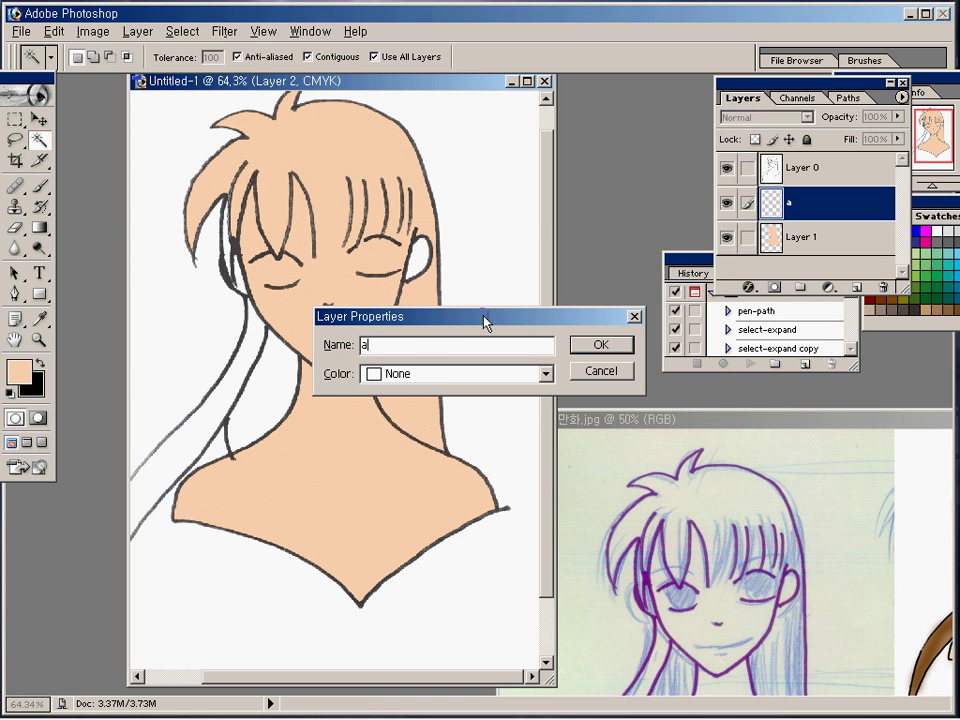
pyautogui.press('BackSpace')
pyautogui.write('ㅁㅓ리')
pyautogui.press('Return')
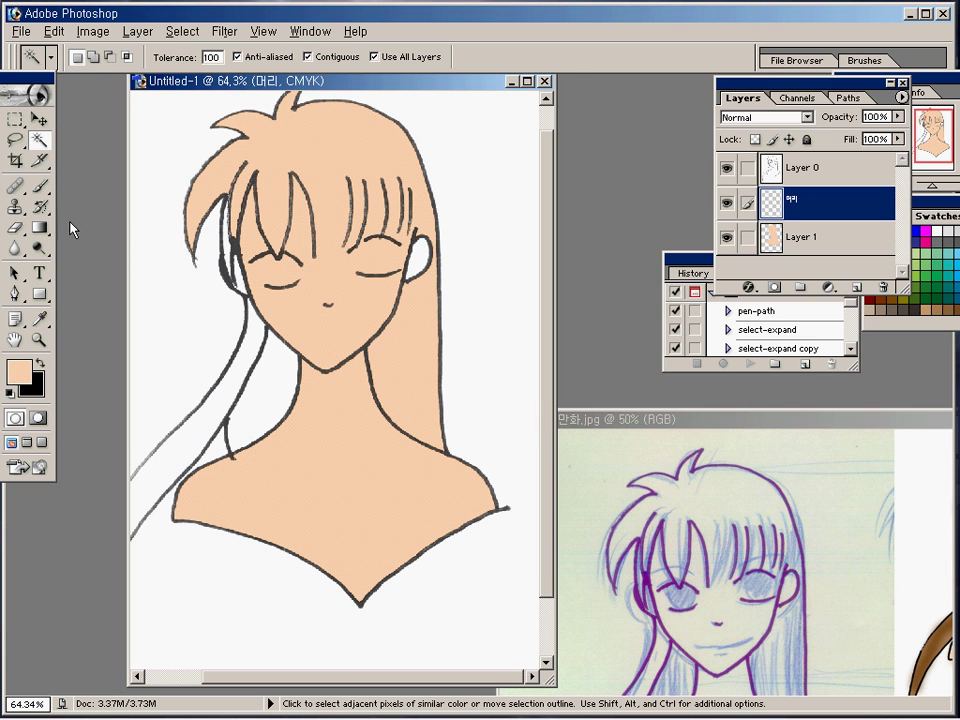
# Step: Trace a closed Pen path around the bangs, from the forehead parting along the strand tips and back over the head
pyautogui.click(15, 293)
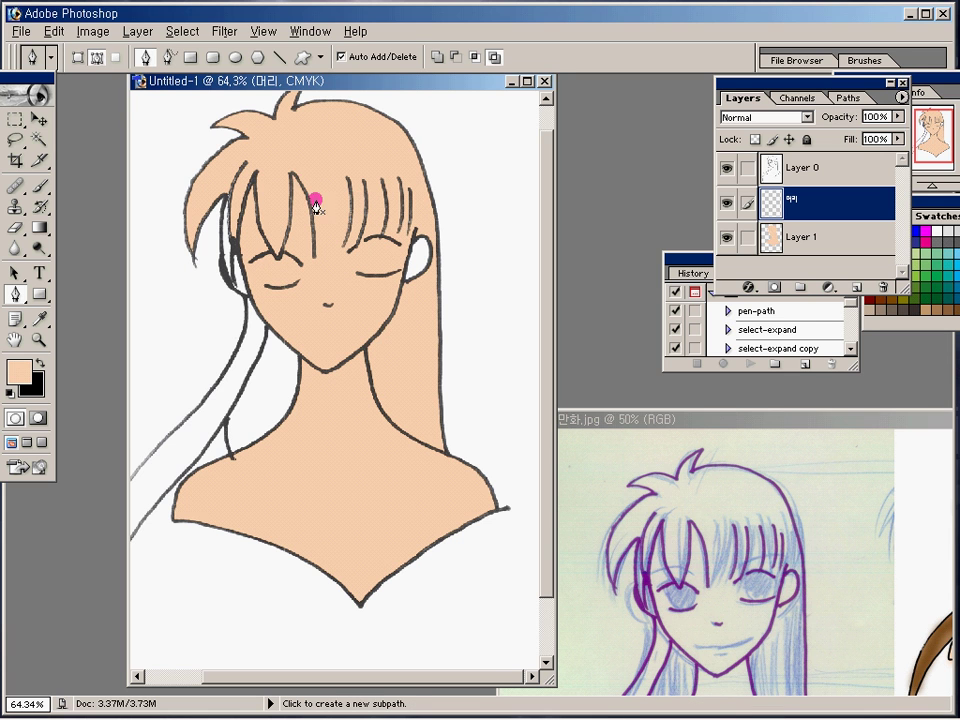
pyautogui.click(292, 175)
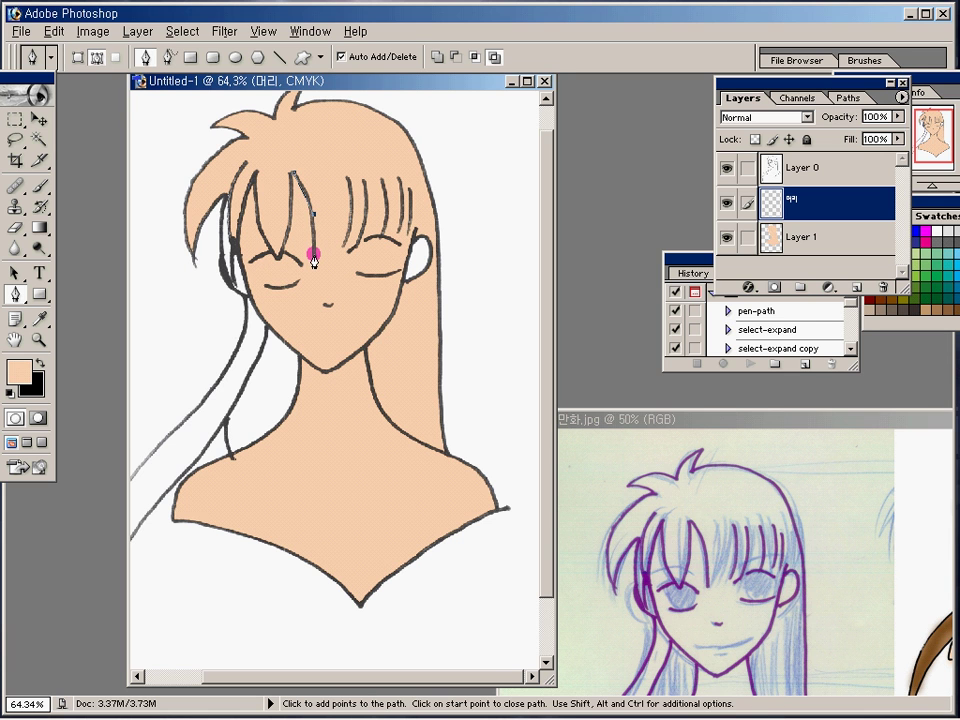
pyautogui.click(315, 255)
pyautogui.click(372, 207)
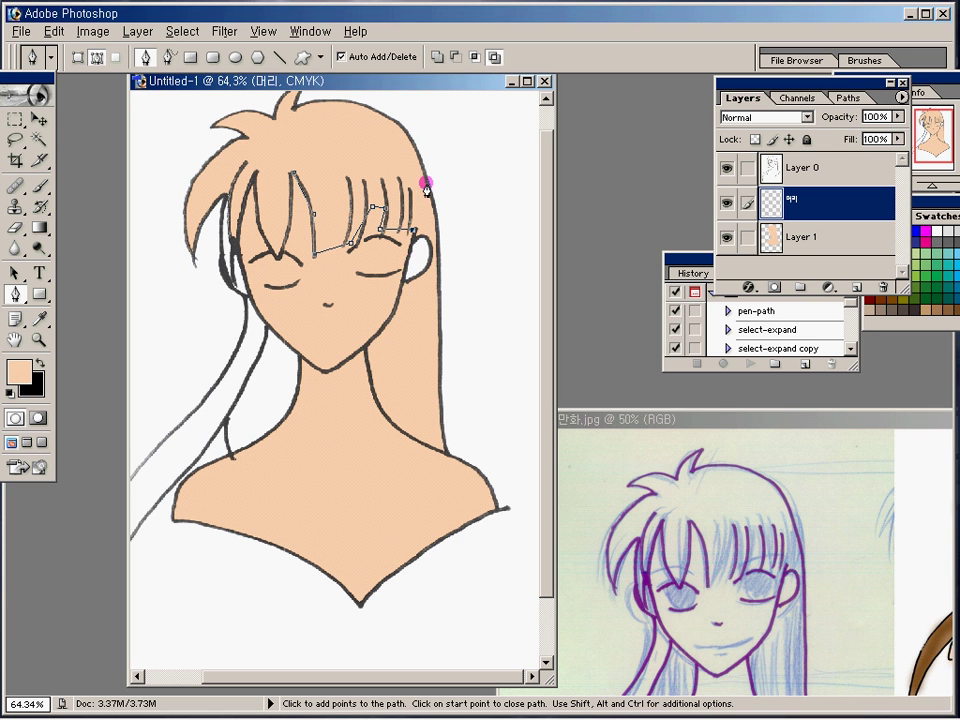
pyautogui.click(368, 141)
pyautogui.click(288, 137)
pyautogui.click(310, 207)
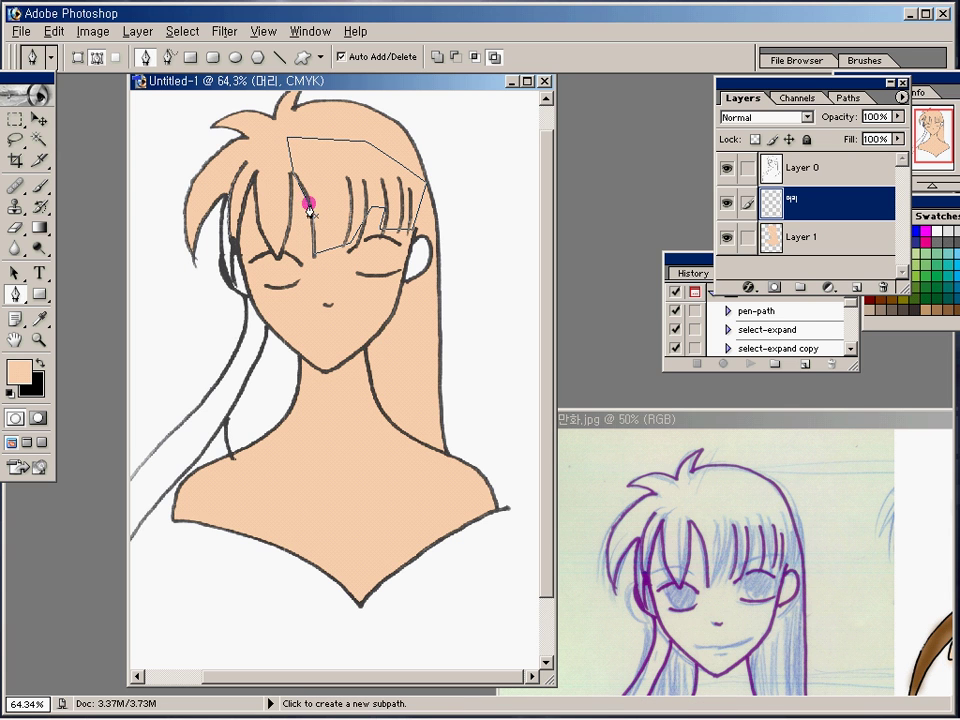
pyautogui.click(322, 224)
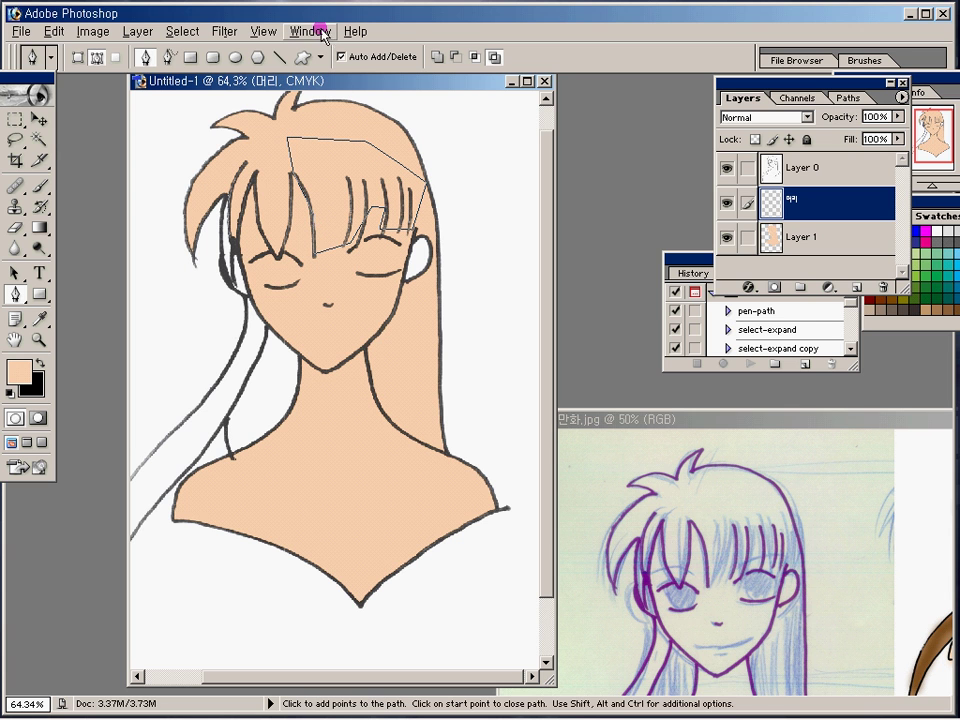
# Step: Convert the bangs path to a selection, fill it on the 머리 layer with a dark brown swatch, and deselect
pyautogui.click(310, 31)
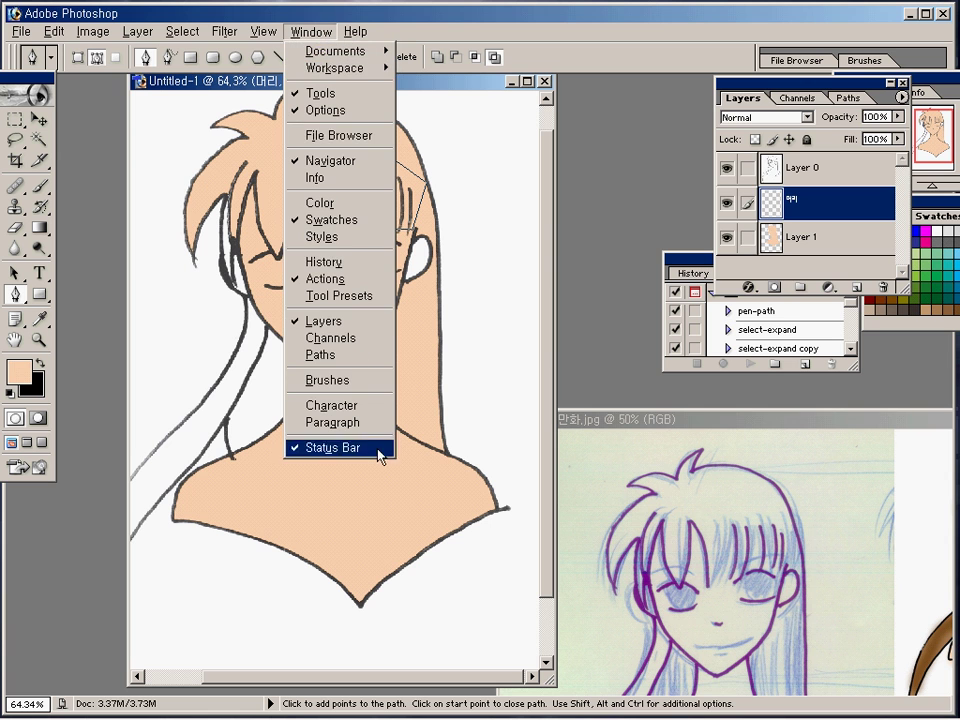
pyautogui.click(352, 356)
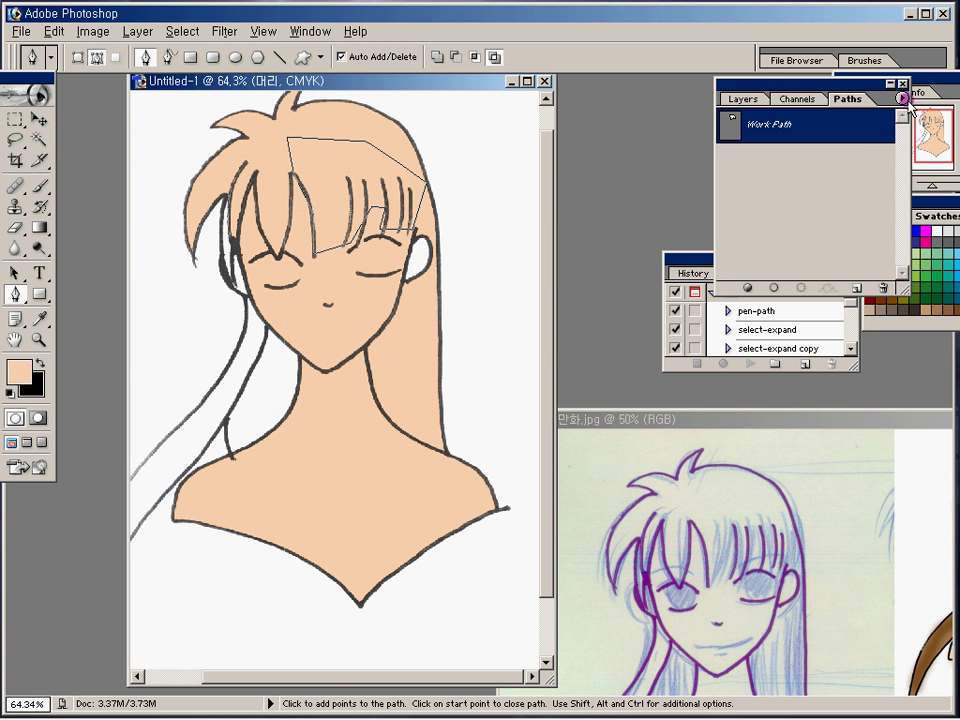
pyautogui.hotkey('ctrl', 'Return')
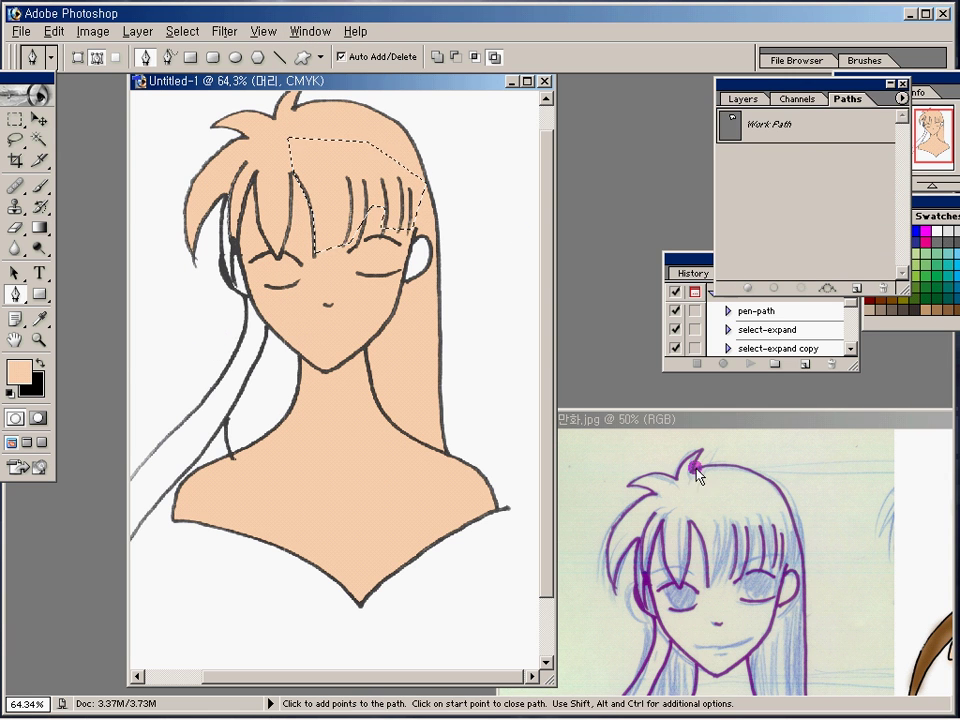
pyautogui.click(919, 309)
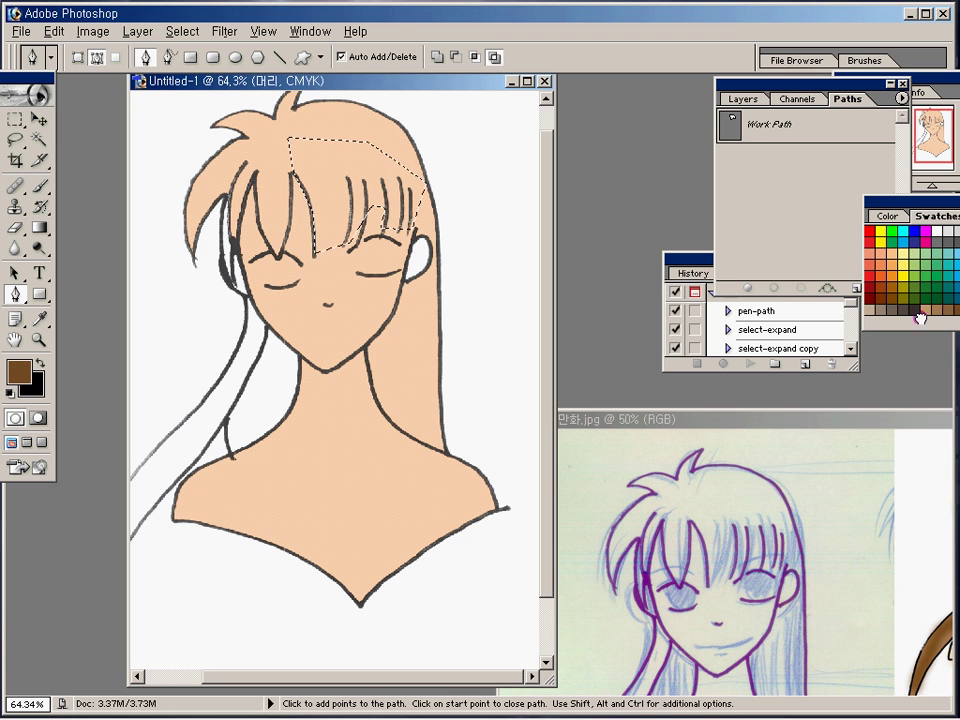
pyautogui.hotkey('alt', 'BackSpace')
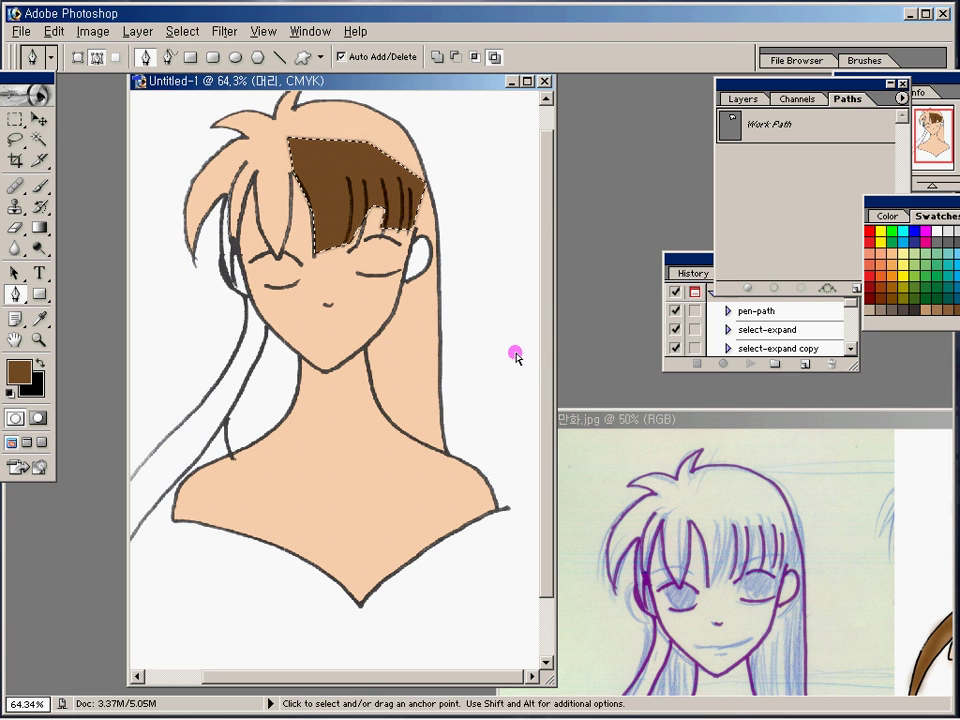
pyautogui.hotkey('ctrl', 'd')
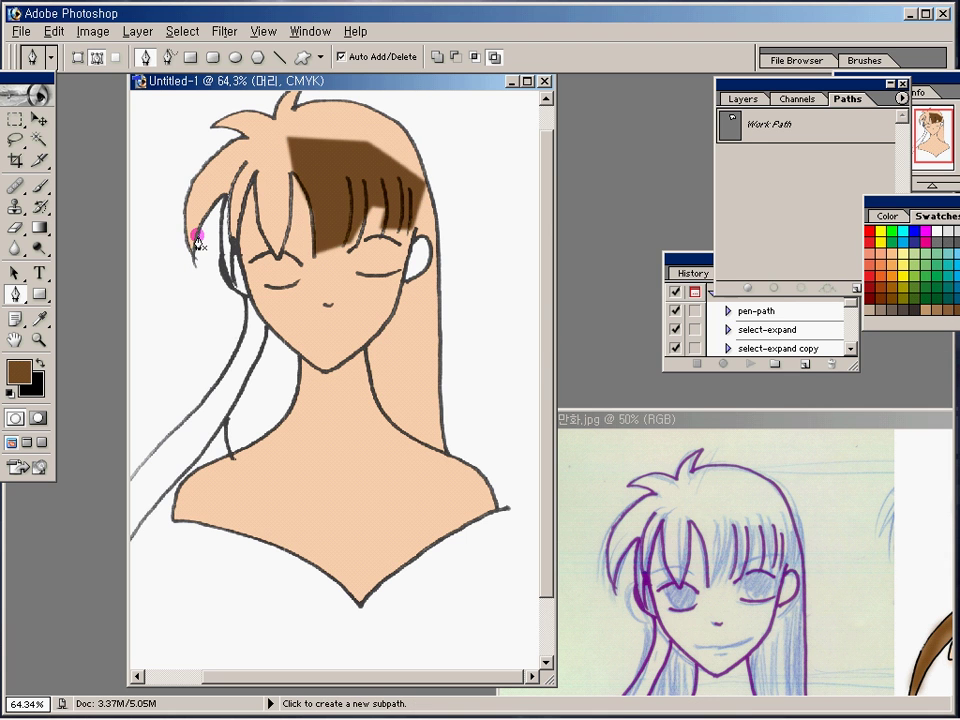
# Step: Select the remaining hair areas around the head, neck and ponytail with the Magic Wand at tolerance 10
pyautogui.click(38, 138)
pyautogui.doubleClick(212, 57)
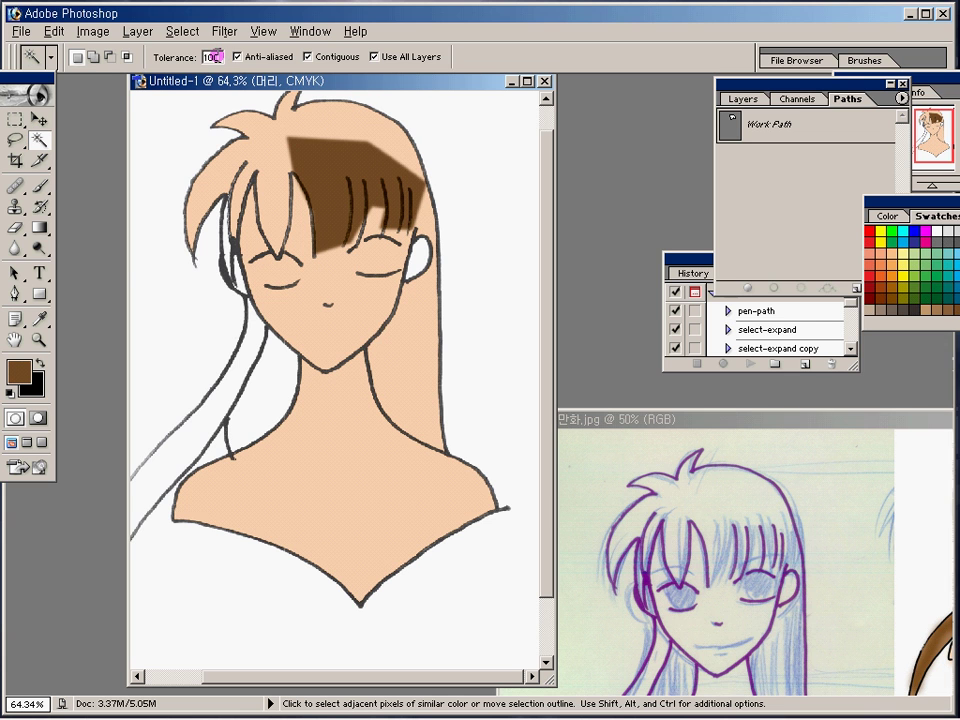
pyautogui.write('10')
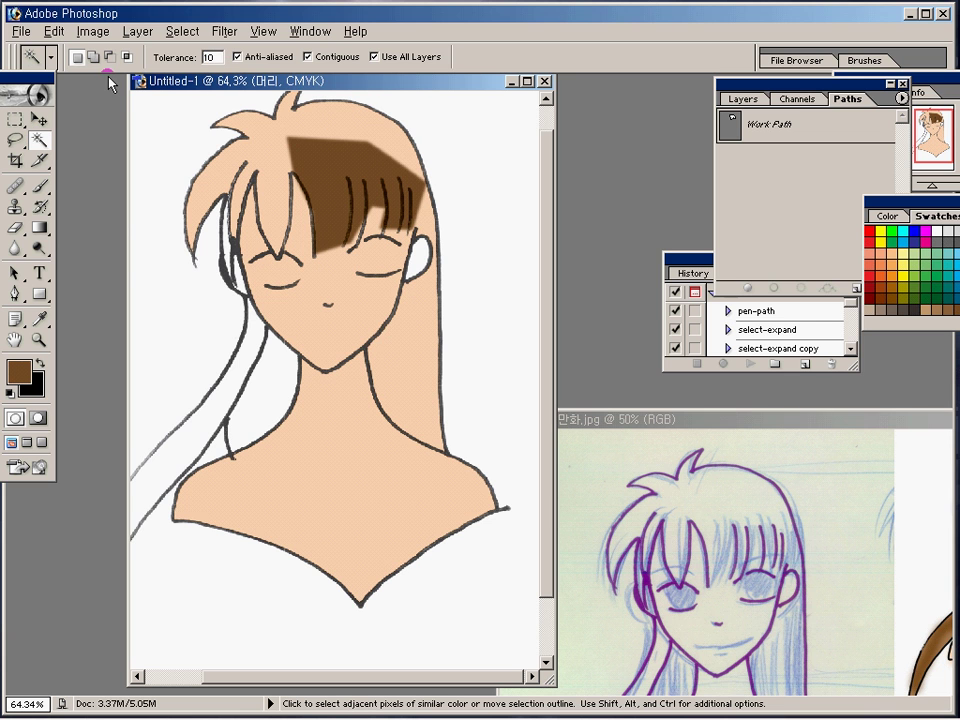
pyautogui.click(328, 127)
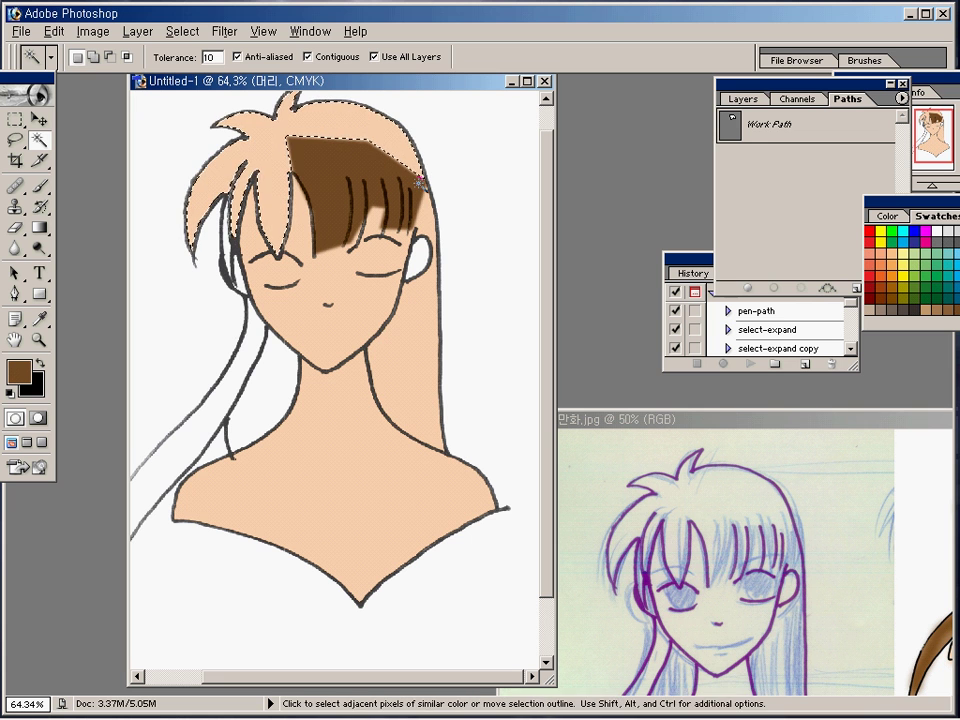
pyautogui.keyDown('shift'); pyautogui.click(430, 284); pyautogui.keyUp('shift')
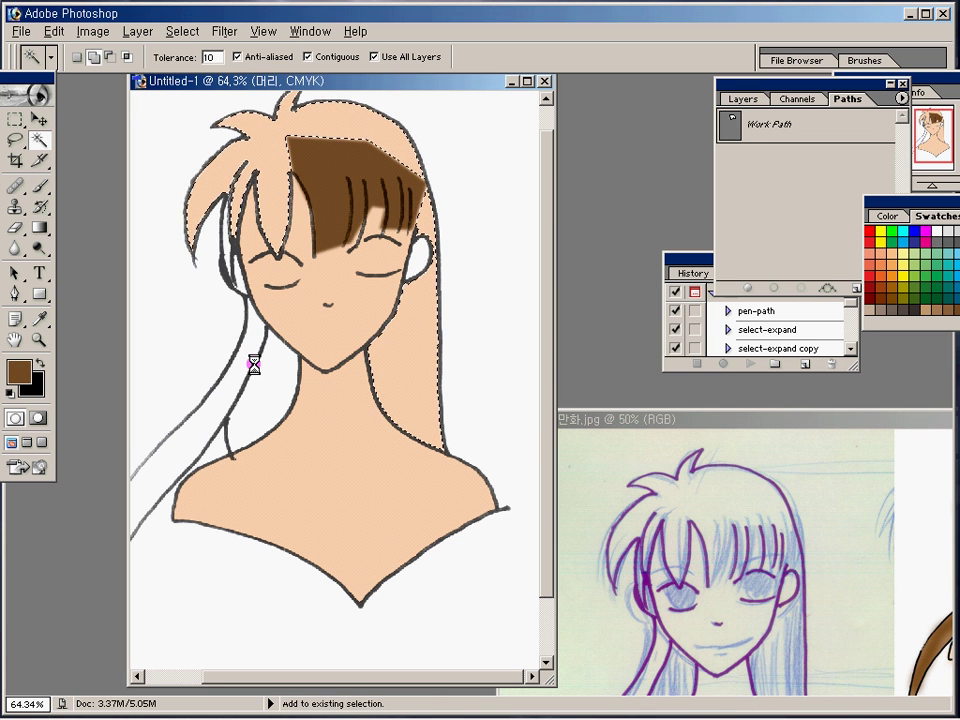
pyautogui.keyDown('shift'); pyautogui.click(249, 288); pyautogui.keyUp('shift')
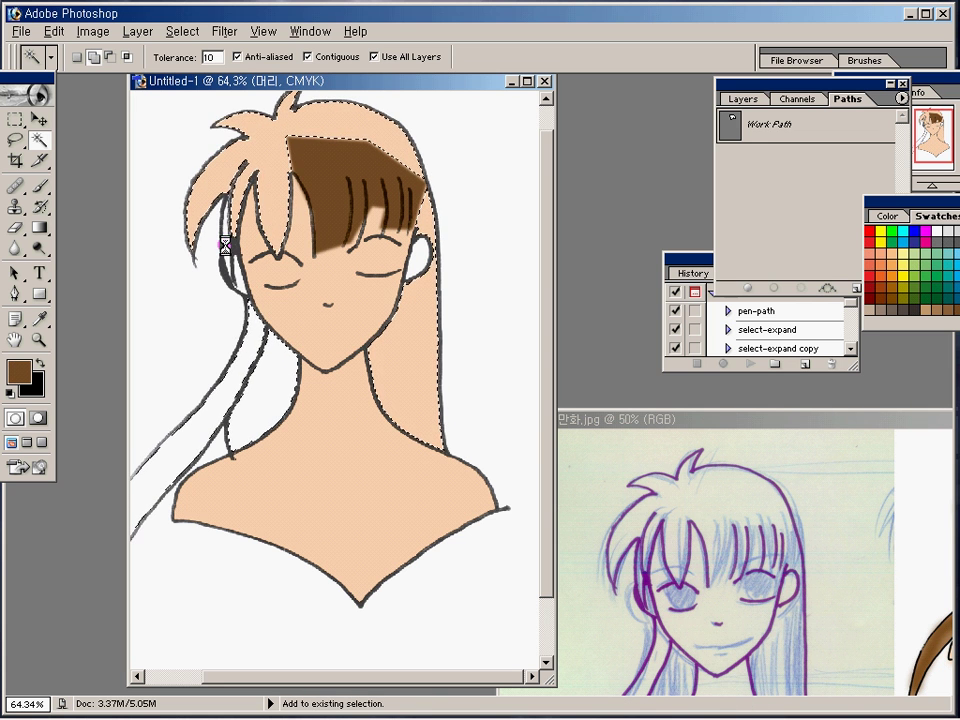
# Step: Expand the hair selection, fill it with the dark brown, and remove the selection
pyautogui.click(183, 31)
pyautogui.moveTo(300, 169)
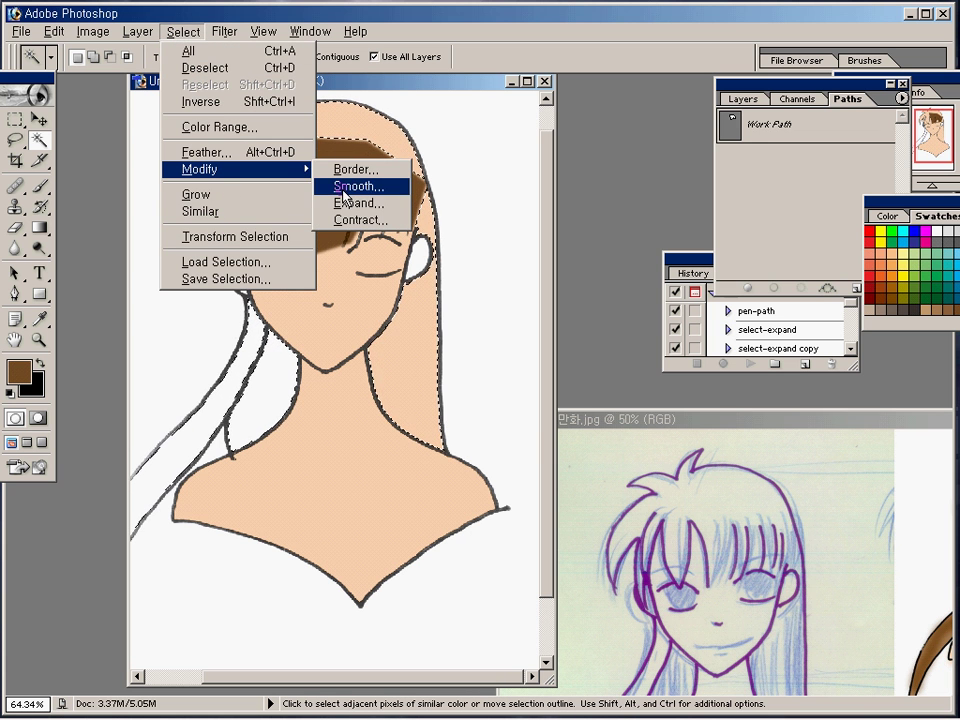
pyautogui.click(330, 201)
pyautogui.click(541, 347)
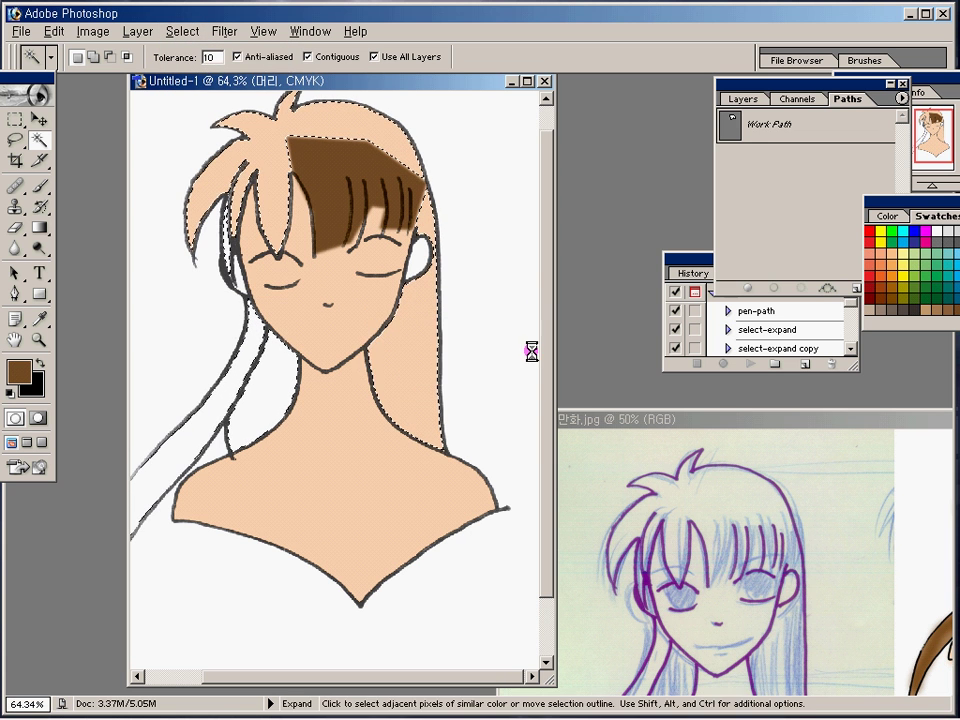
pyautogui.hotkey('alt', 'BackSpace')
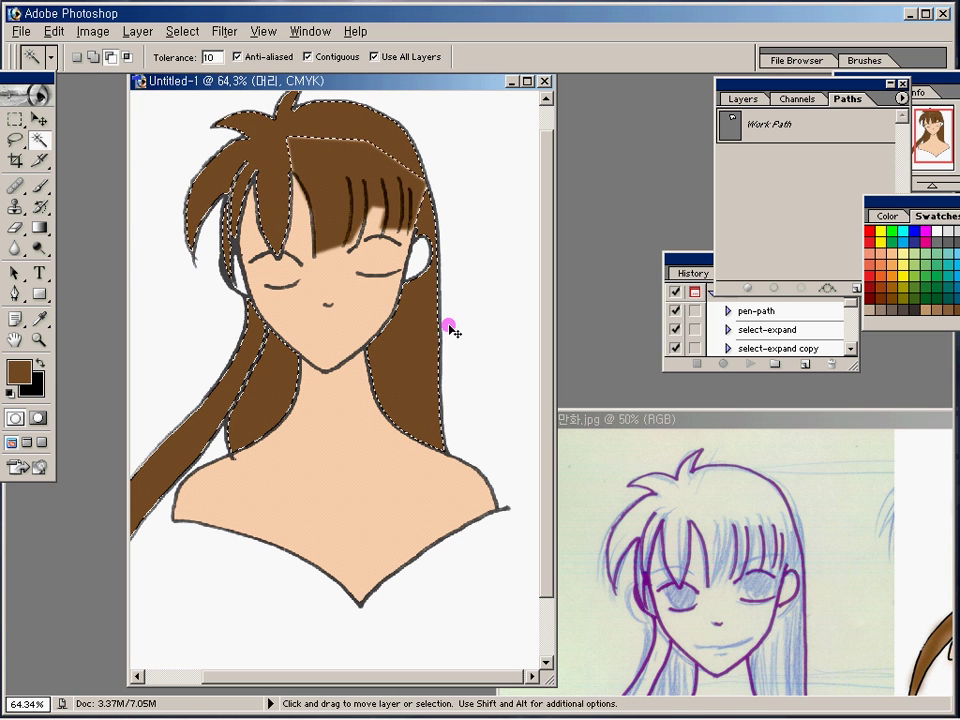
pyautogui.hotkey('ctrl', 'd')
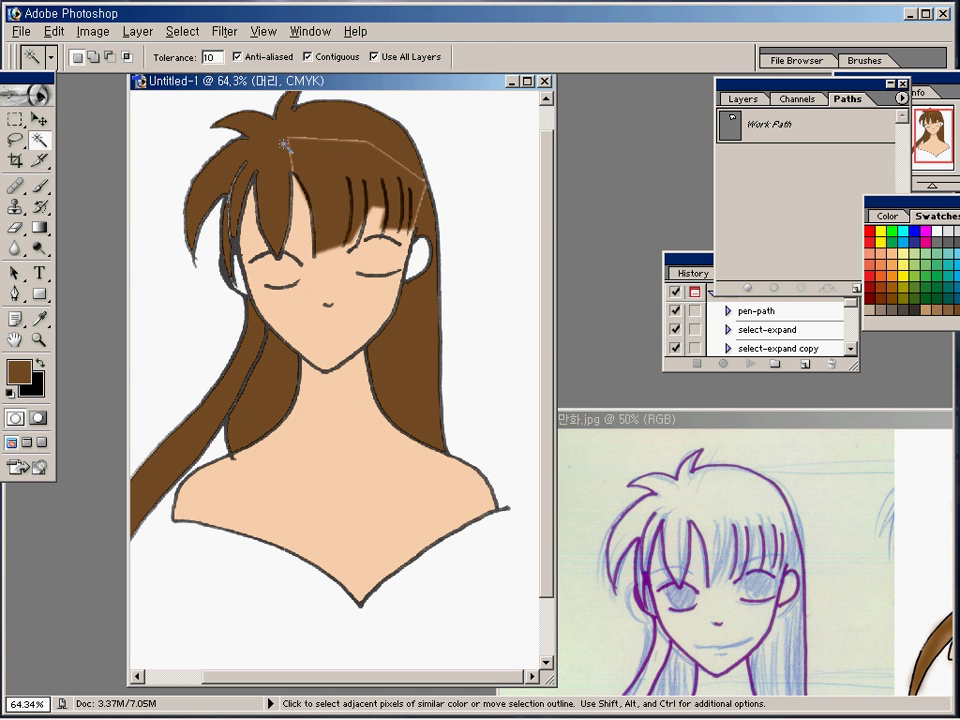
# Step: Brush dark brown over the seam around the bangs and along their lower edge, and bring the layer list back
pyautogui.click(41, 185)
pyautogui.moveTo(287, 135); pyautogui.dragTo(336, 141)
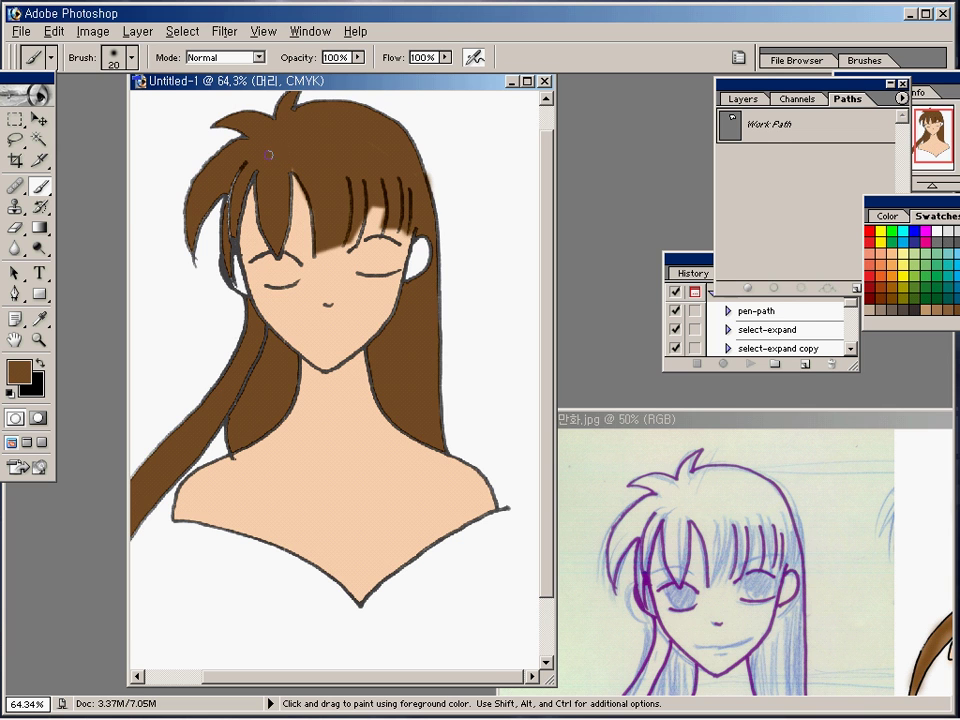
pyautogui.click(322, 255)
pyautogui.click(743, 99)
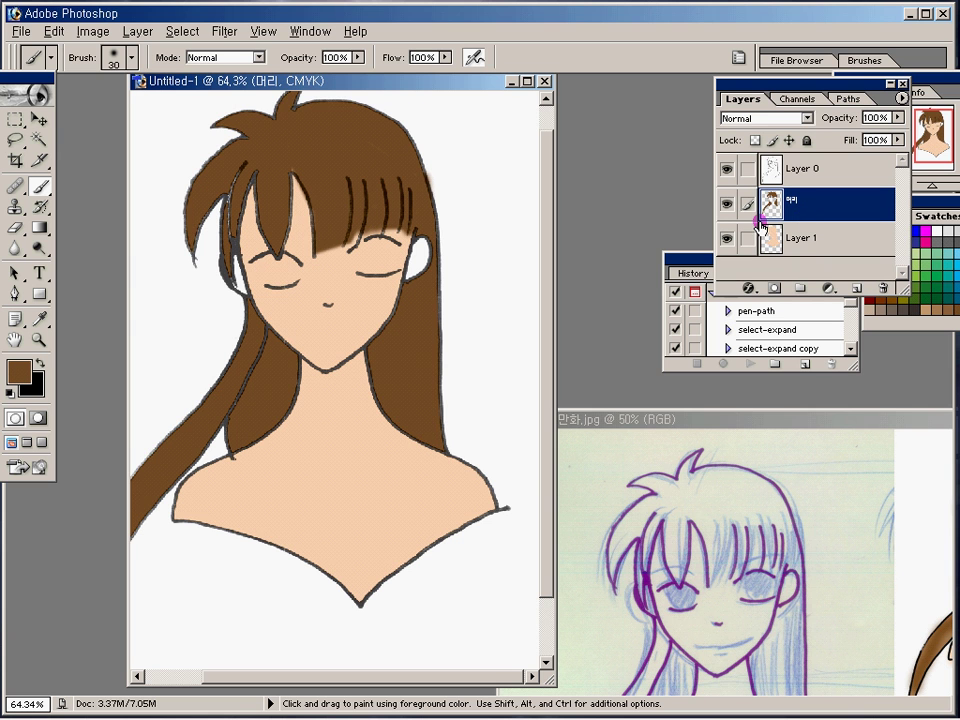
pyautogui.hotkey('ctrl', 'u')
pyautogui.moveTo(440, 306)
pyautogui.mouseDown()
pyautogui.moveTo(491, 311)
pyautogui.moveTo(390, 313)
pyautogui.moveTo(401, 314)
pyautogui.mouseUp()
pyautogui.click(613, 302)
# Step: Select both ears with the Magic Wand and fill them on Layer 1 with the skin tone sampled from the face
pyautogui.click(843, 239)
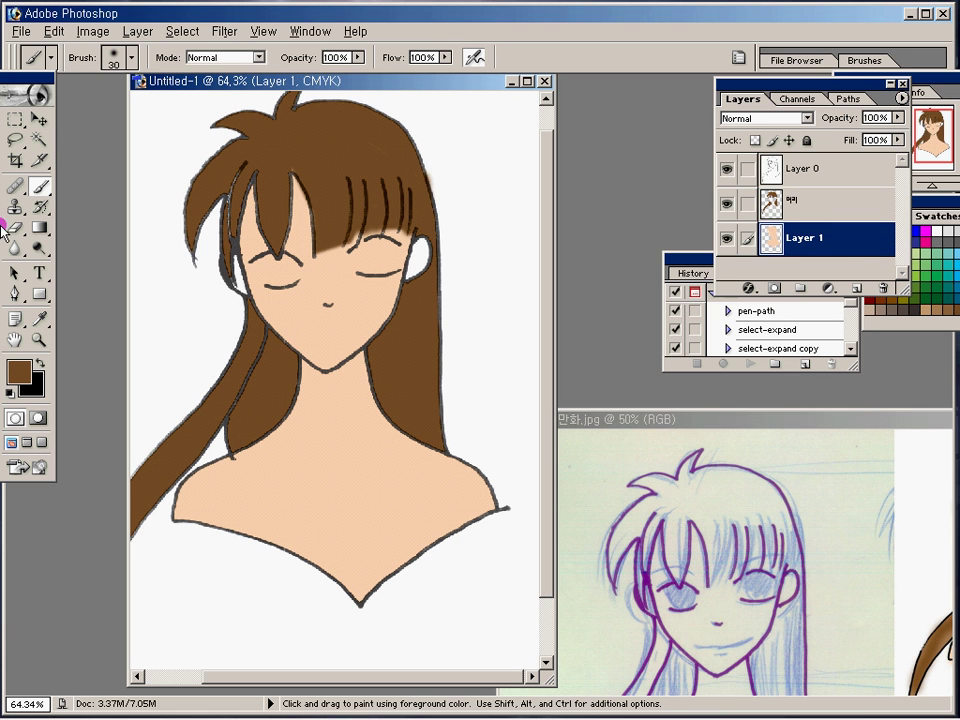
pyautogui.click(40, 139)
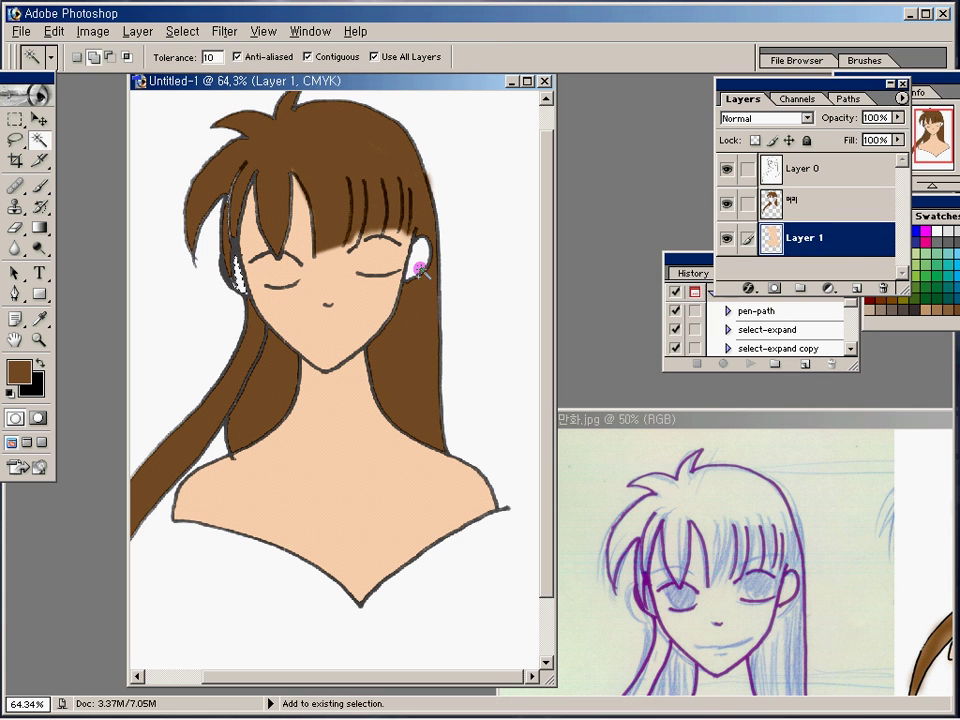
pyautogui.click(40, 319)
pyautogui.click(340, 321)
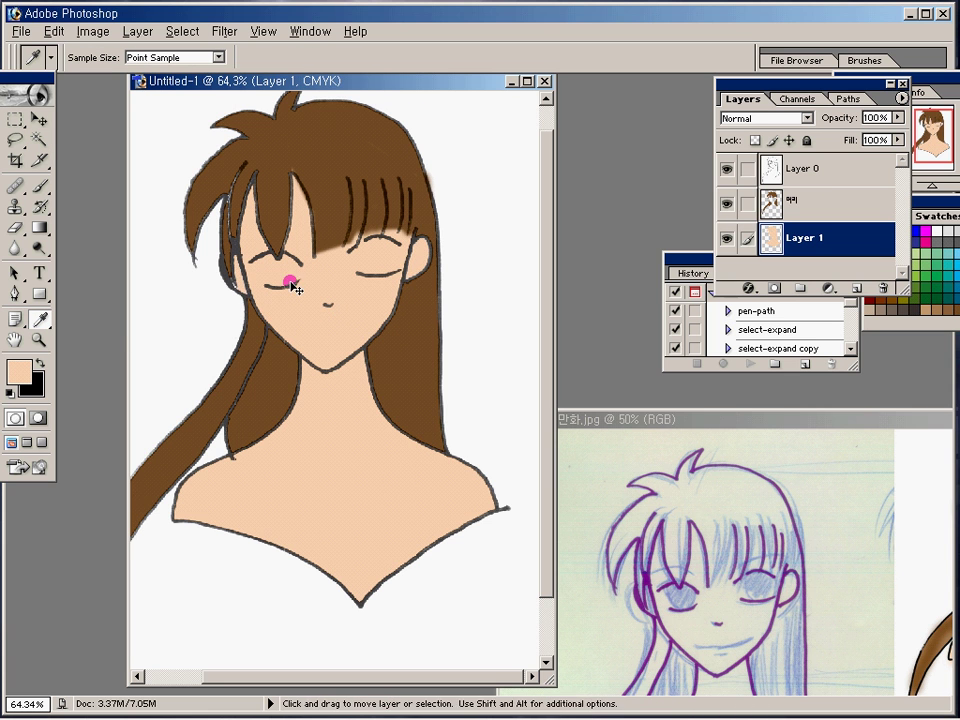
# Step: Add a new layer directly above the hair layer and name it 눈동자
pyautogui.moveTo(364, 482); pyautogui.dragTo(471, 471)
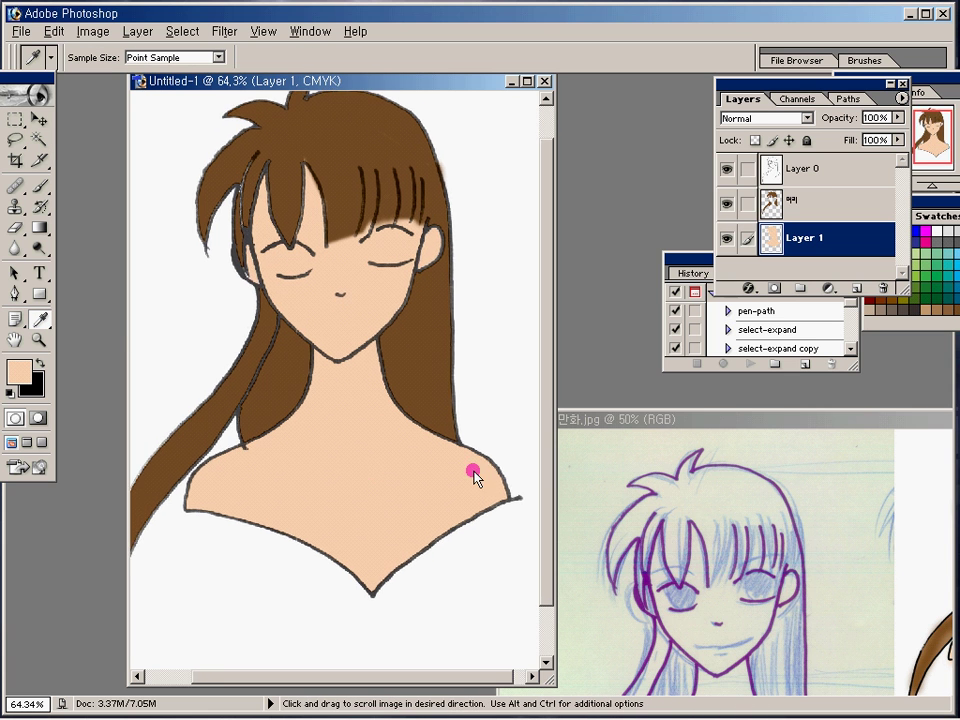
pyautogui.click(767, 212)
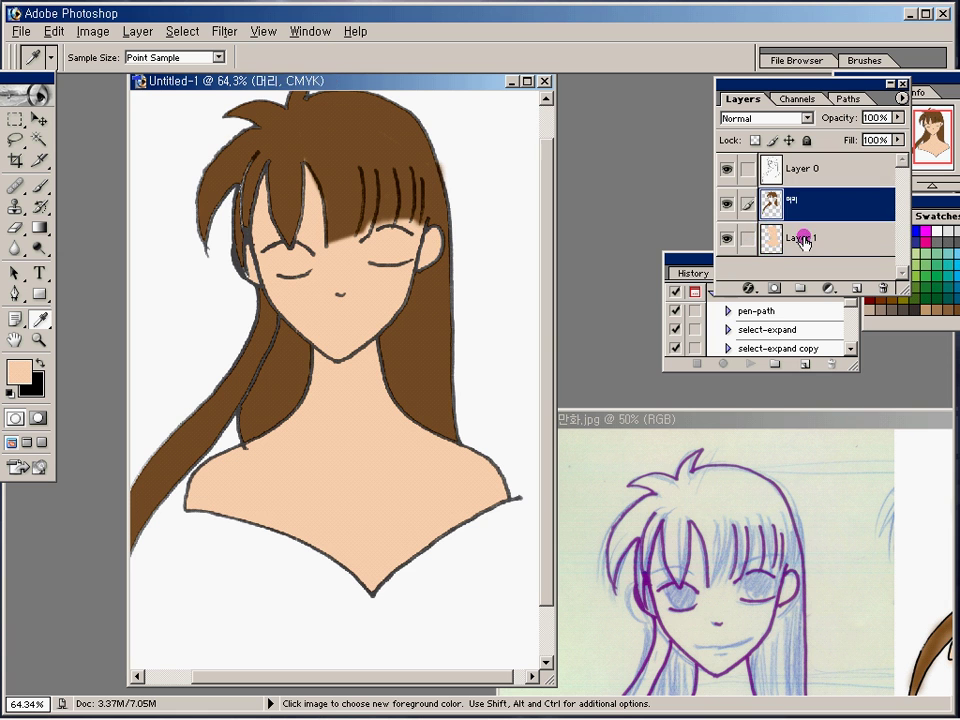
pyautogui.click(856, 288)
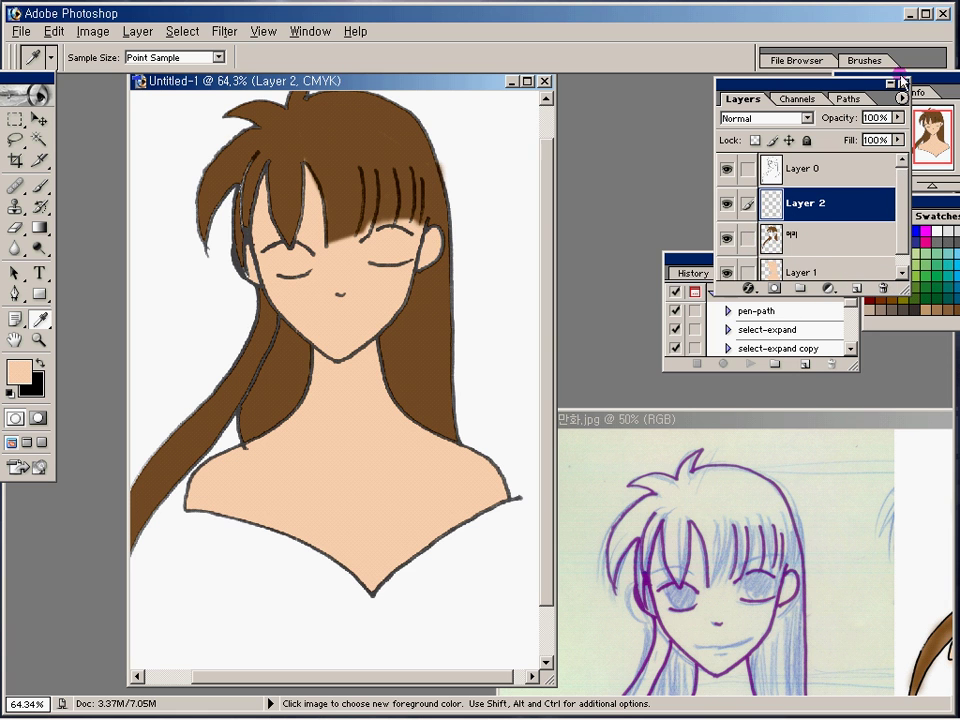
pyautogui.click(903, 97)
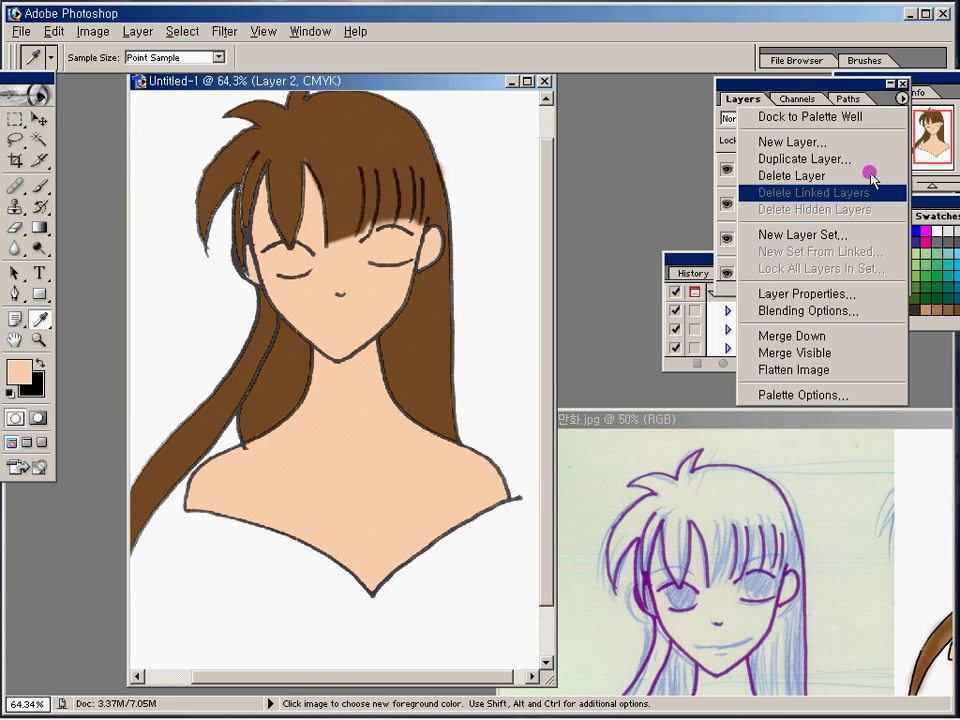
pyautogui.click(853, 296)
pyautogui.write('s')
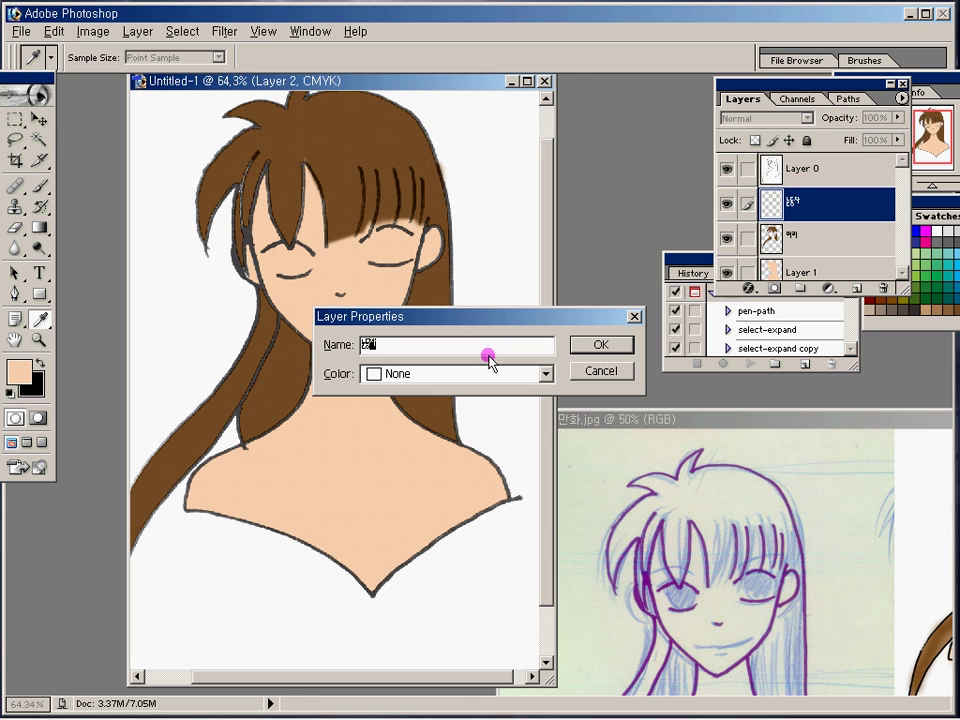
pyautogui.press('Return')
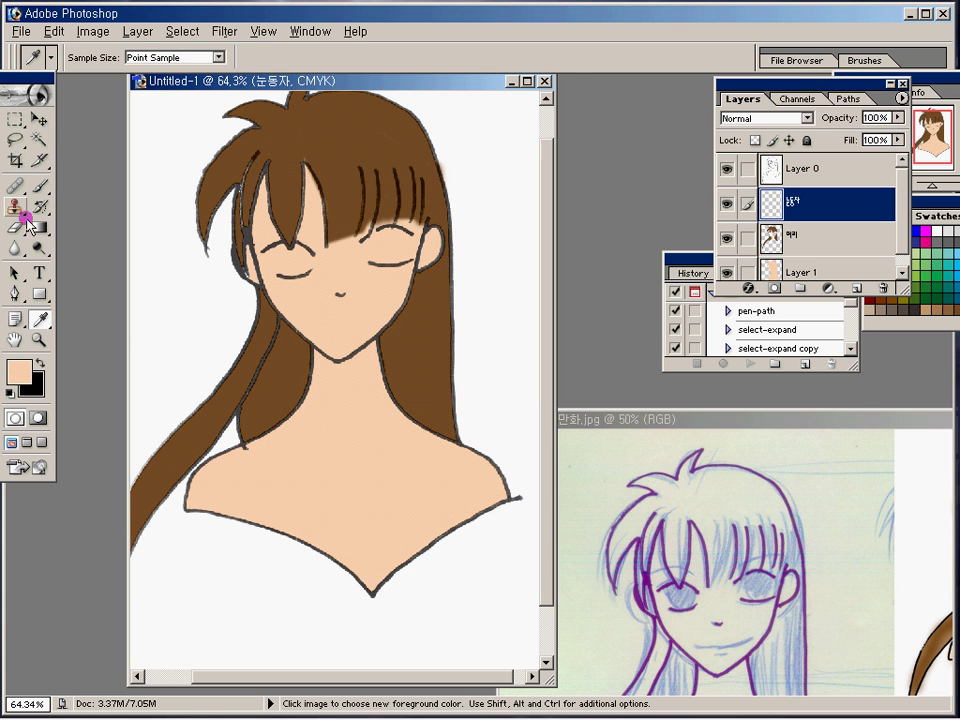
# Step: Trace a closed Pen path around the eye on the left side of the face, between its upper and lower lash lines
pyautogui.click(16, 294)
pyautogui.hotkey('ctrl', 'space')
pyautogui.moveTo(460, 205); pyautogui.dragTo(212, 388)
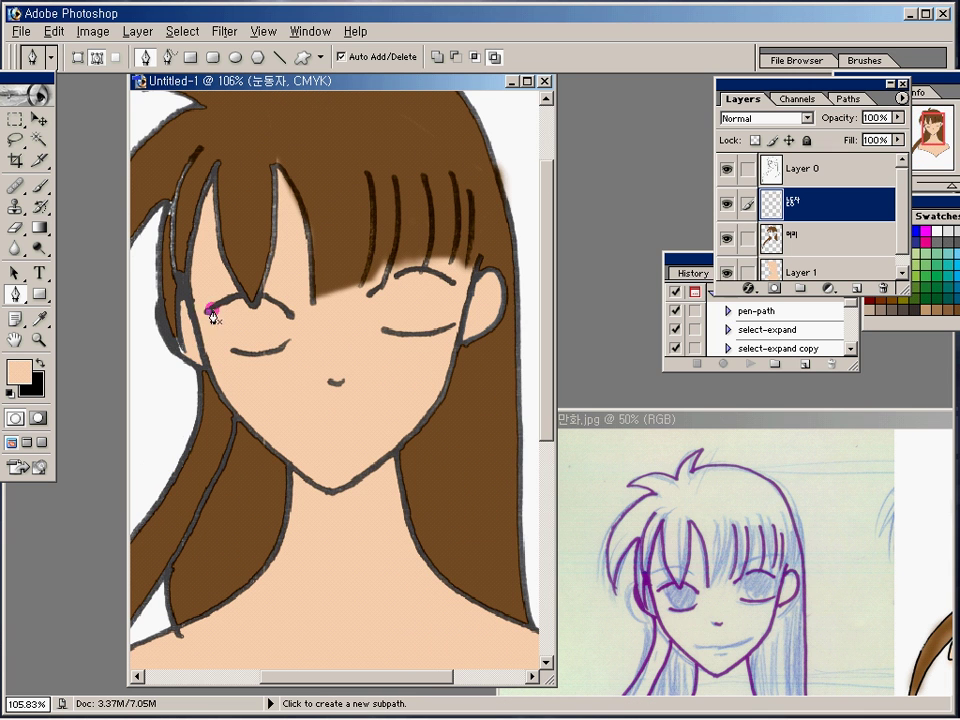
pyautogui.moveTo(208, 310); pyautogui.dragTo(222, 303)
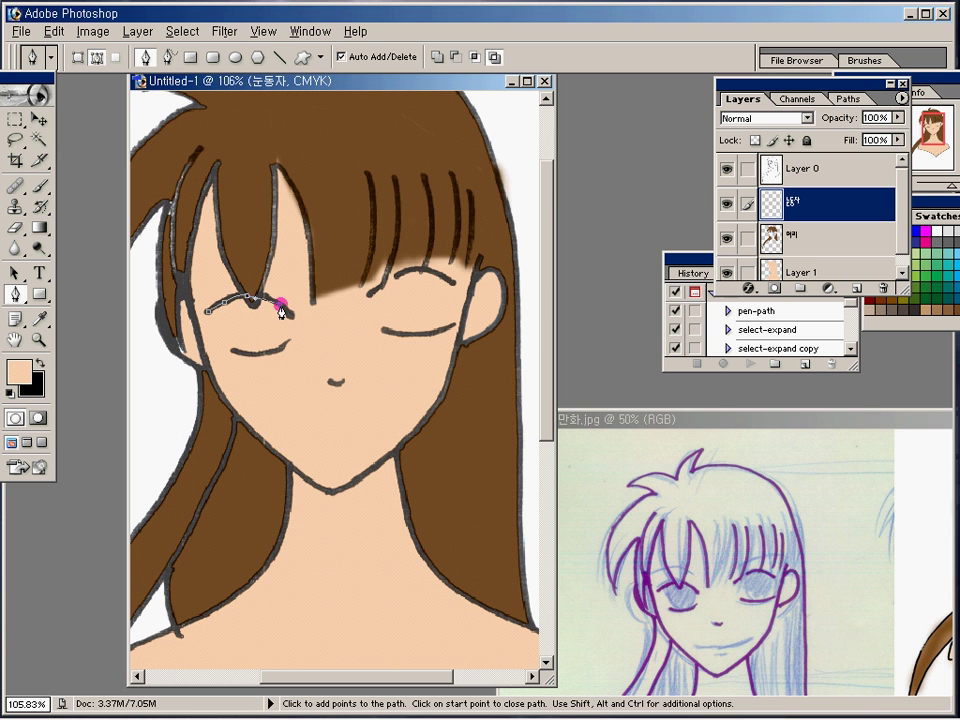
pyautogui.click(284, 345)
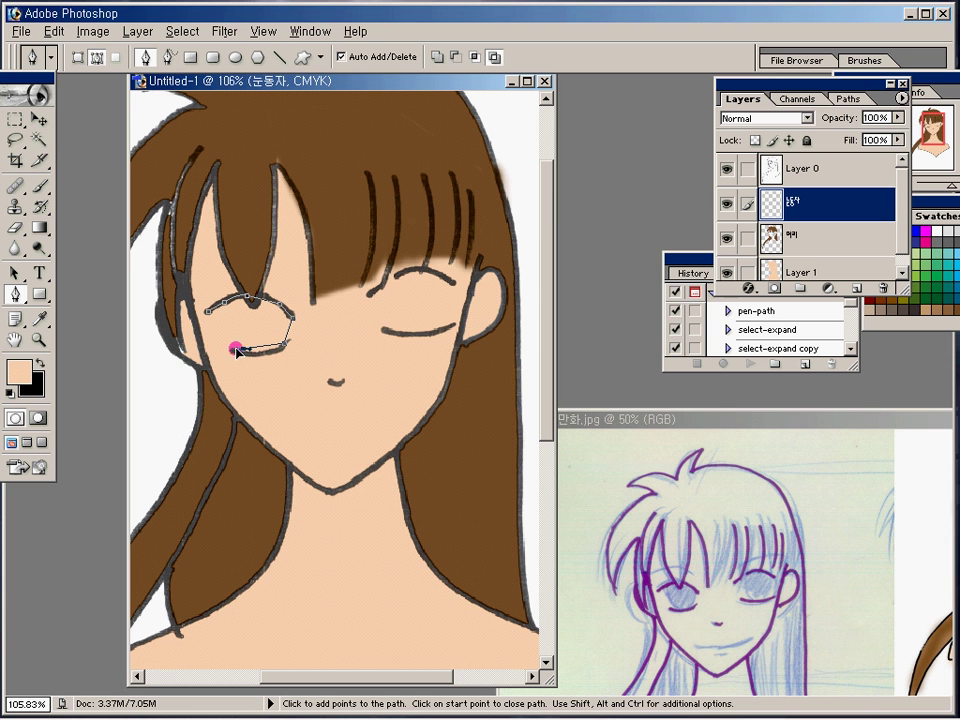
pyautogui.moveTo(236, 350); pyautogui.dragTo(258, 354)
pyautogui.moveTo(203, 317); pyautogui.dragTo(214, 300)
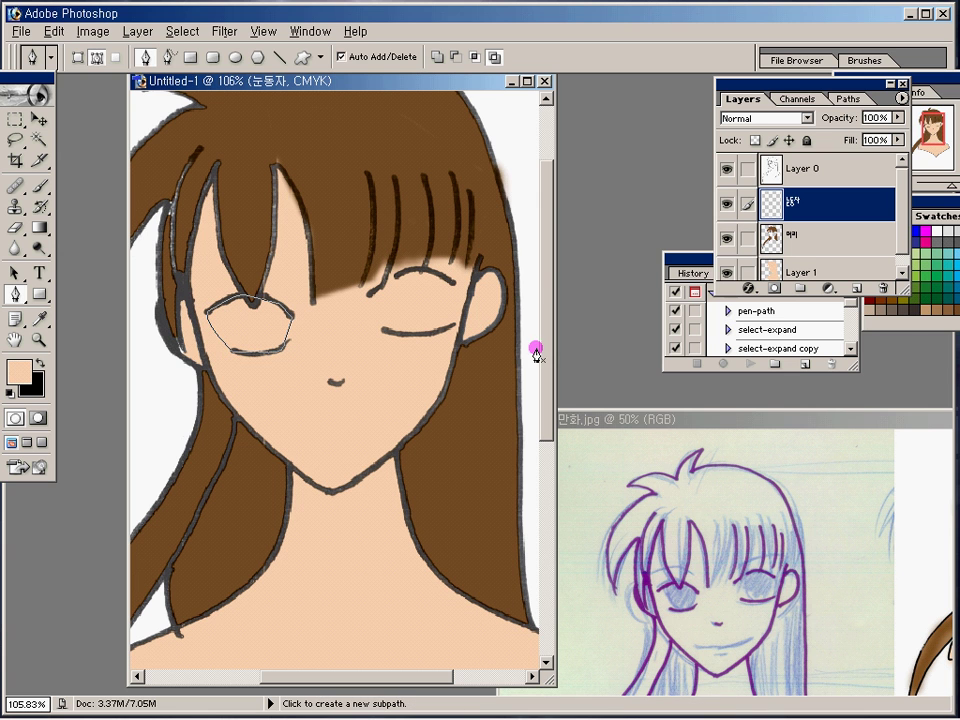
# Step: Convert the left eye's path into a new anti-aliased selection with a feather radius of 0 pixels
pyautogui.click(333, 33)
pyautogui.click(848, 98)
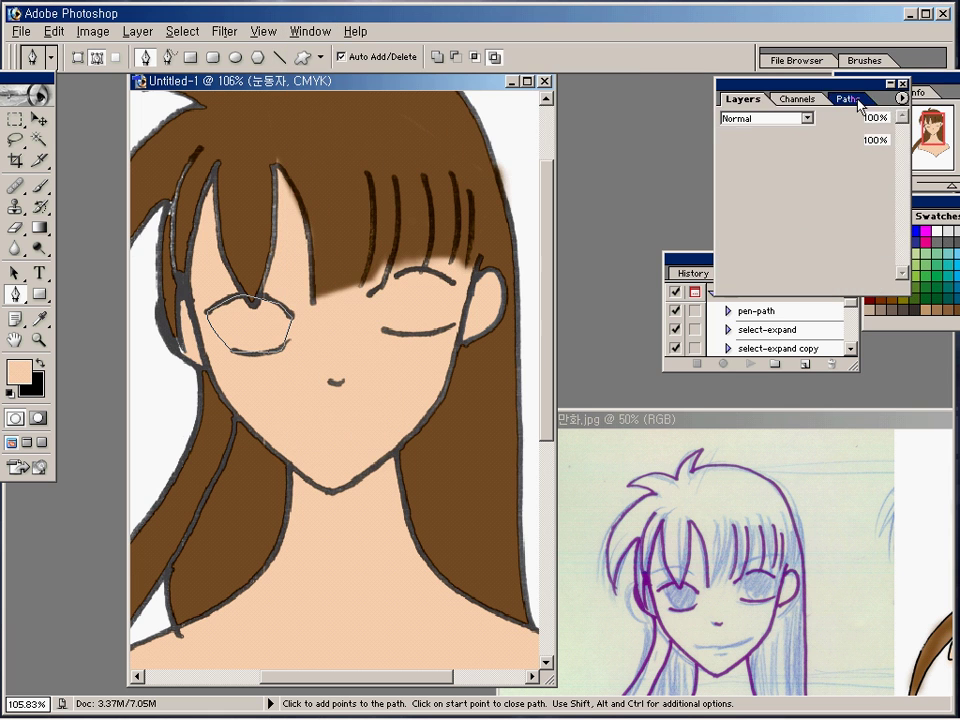
pyautogui.click(903, 97)
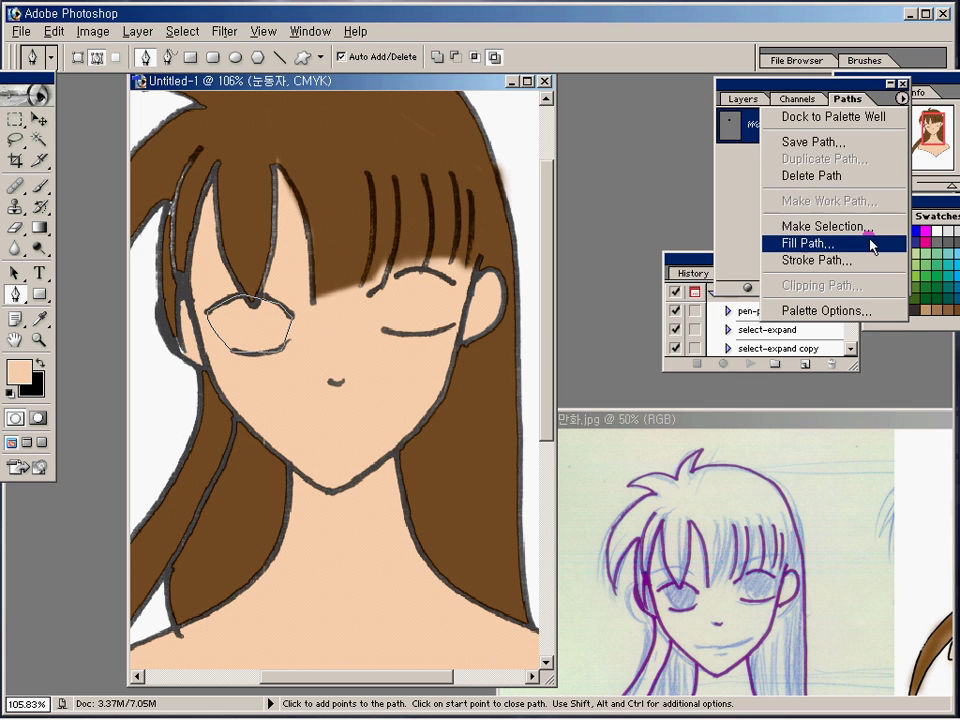
pyautogui.click(800, 224)
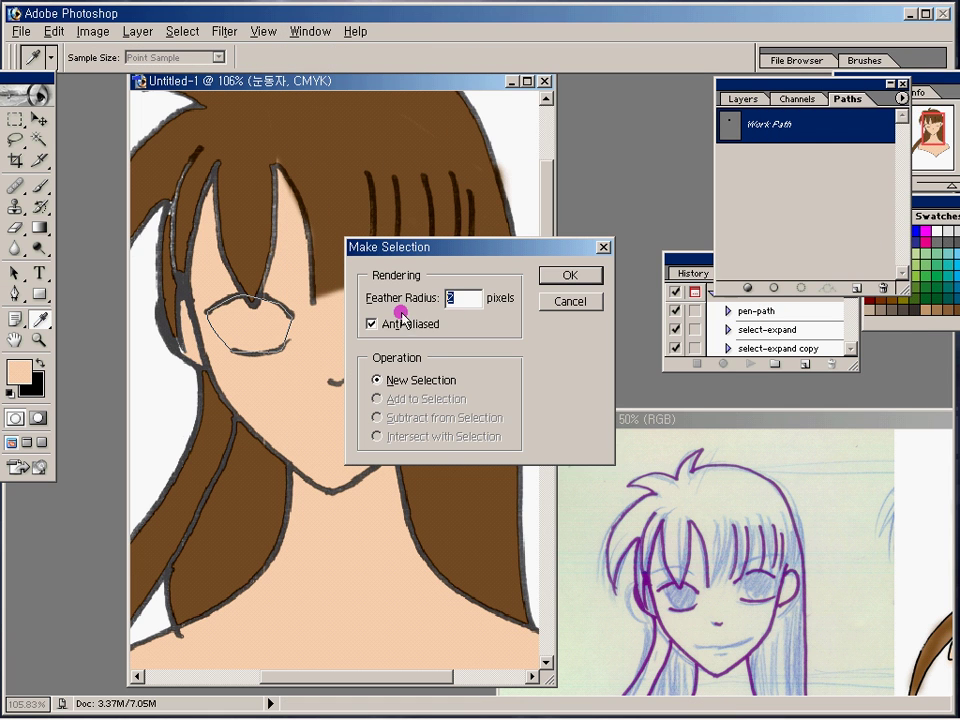
pyautogui.write('0')
pyautogui.click(566, 275)
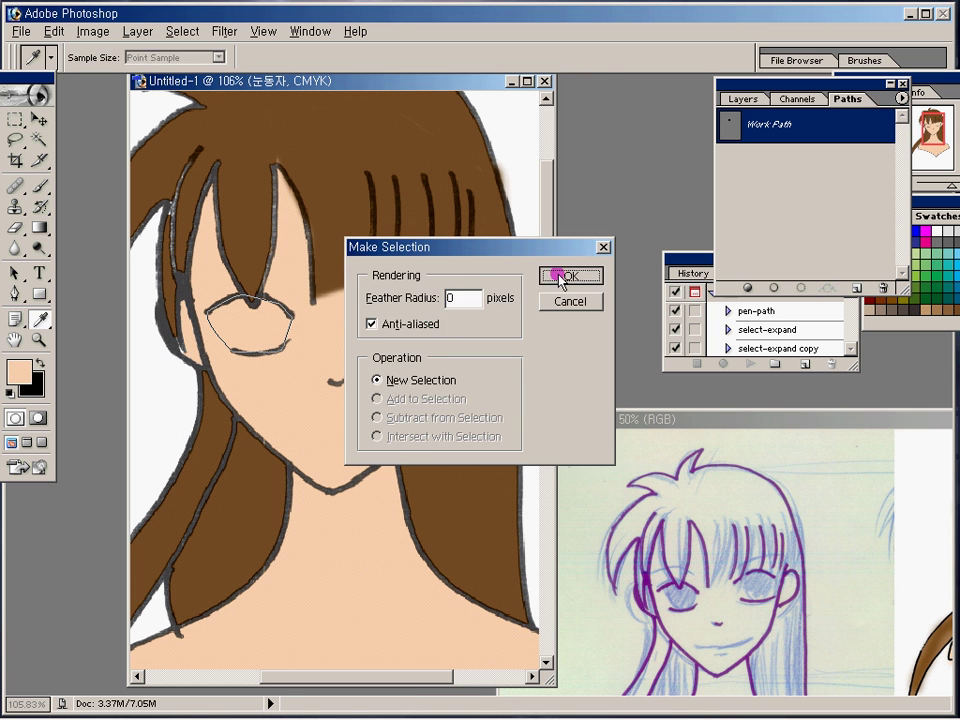
# Step: Set the foreground colour to white, fill the left eye selection with it, and remove the selection
pyautogui.click(11, 392)
pyautogui.click(37, 365)
pyautogui.hotkey('alt', 'BackSpace')
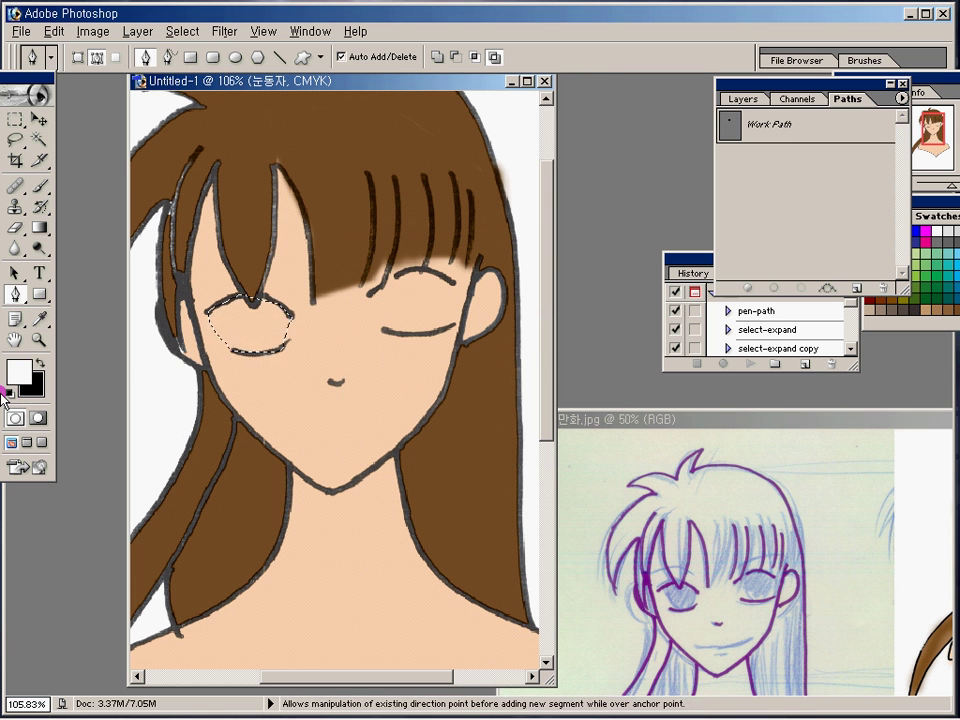
pyautogui.hotkey('ctrl', 'd')
pyautogui.moveTo(187, 375); pyautogui.dragTo(187, 375)
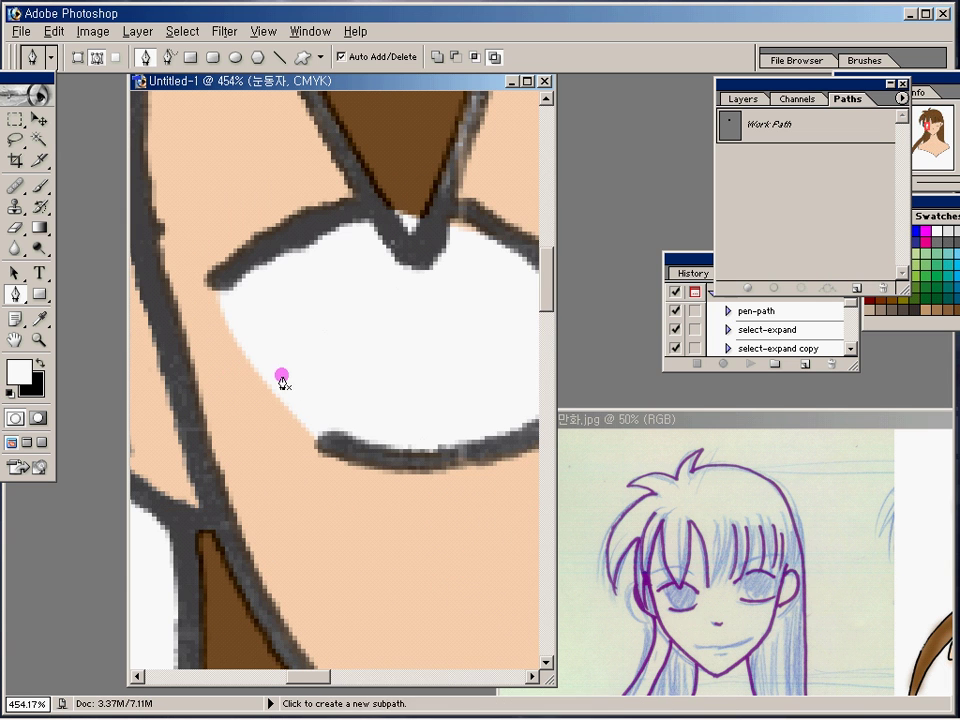
# Step: Undo the left eye's fill and convert its path into a selection with a feather radius of 2 pixels
pyautogui.hotkey('ctrl', 'alt', 'z')
pyautogui.hotkey('ctrl', 'alt', 'z')
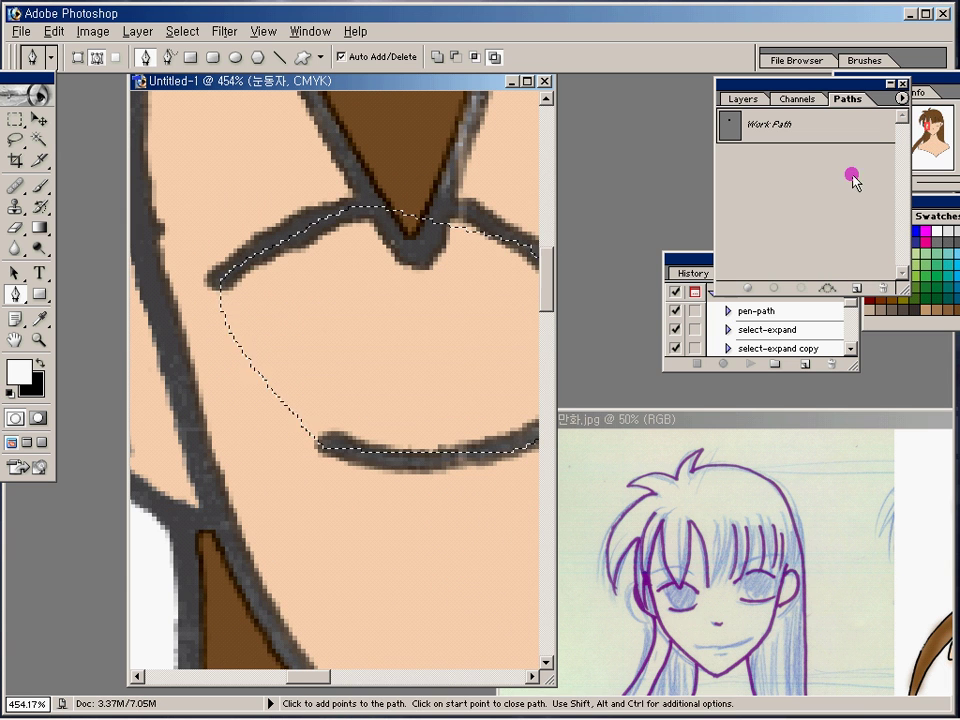
pyautogui.click(903, 98)
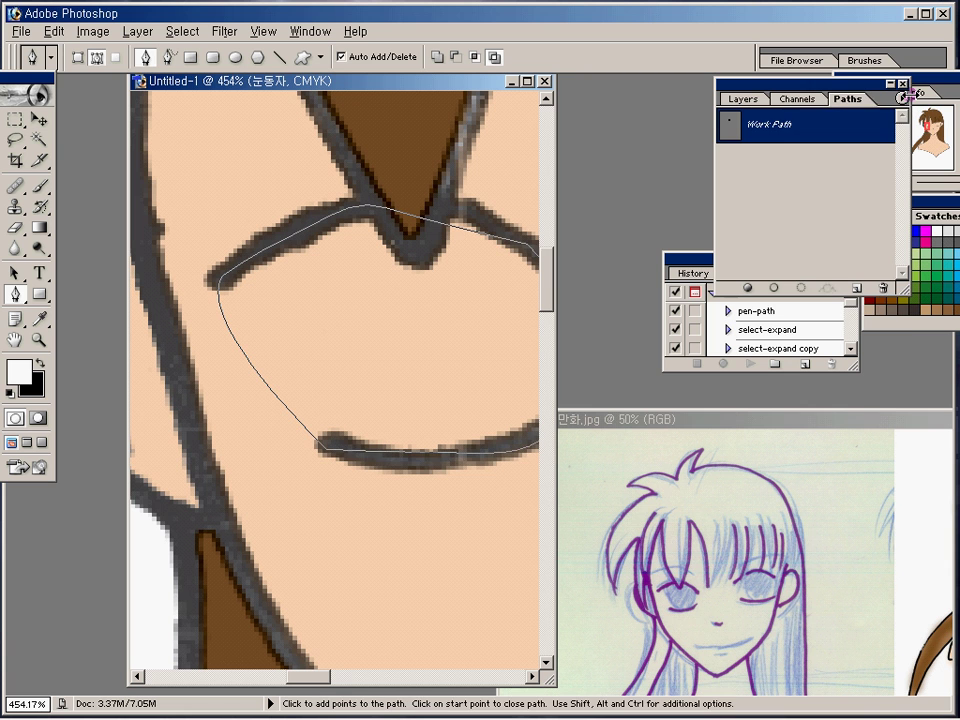
pyautogui.click(903, 98)
pyautogui.click(857, 225)
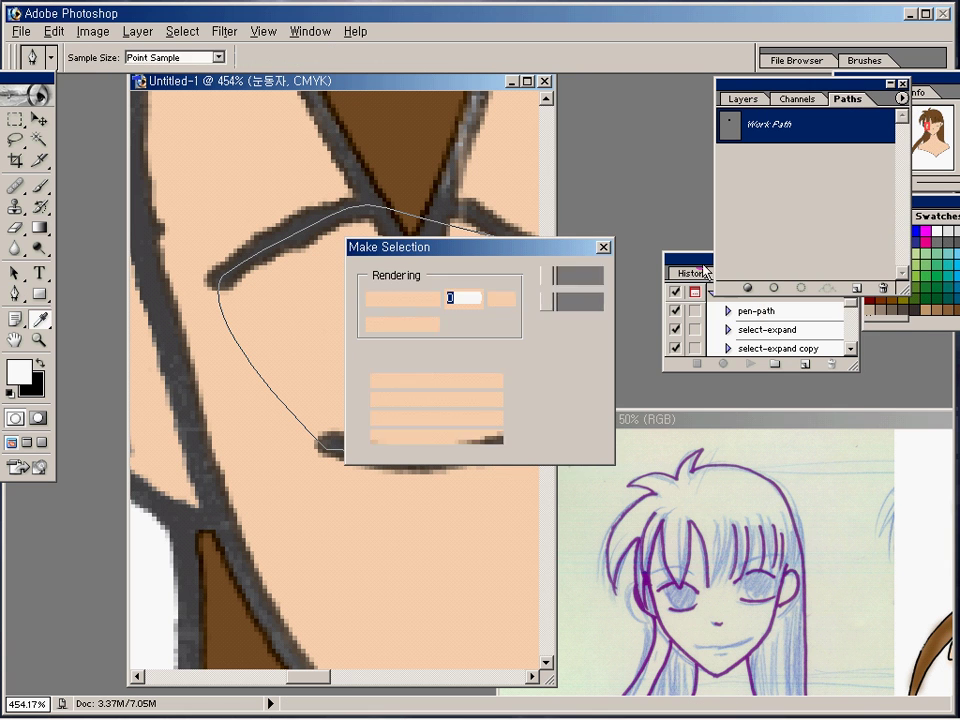
pyautogui.write('2')
pyautogui.click(570, 276)
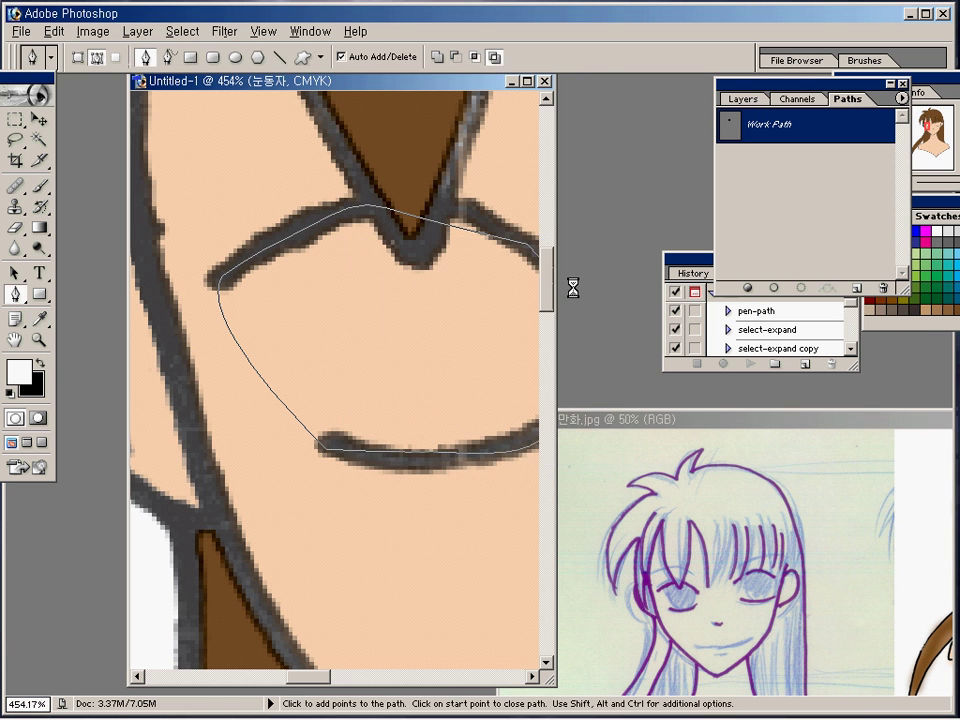
# Step: Fill the feathered left eye selection with white and remove the selection
pyautogui.hotkey('alt', 'BackSpace')
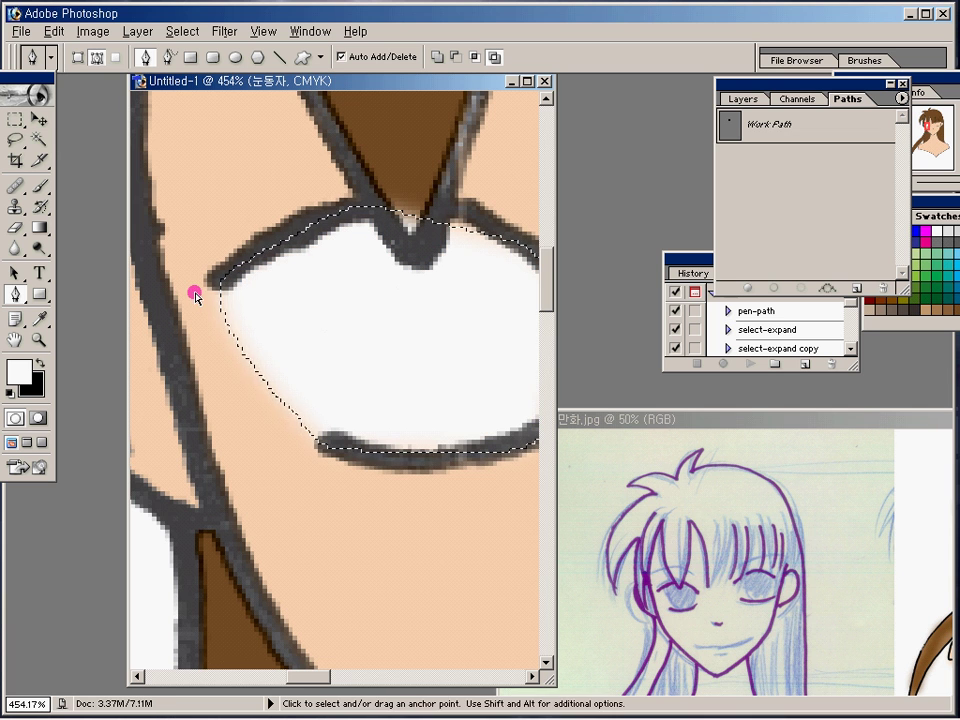
pyautogui.hotkey('ctrl', 'd')
pyautogui.press('space')
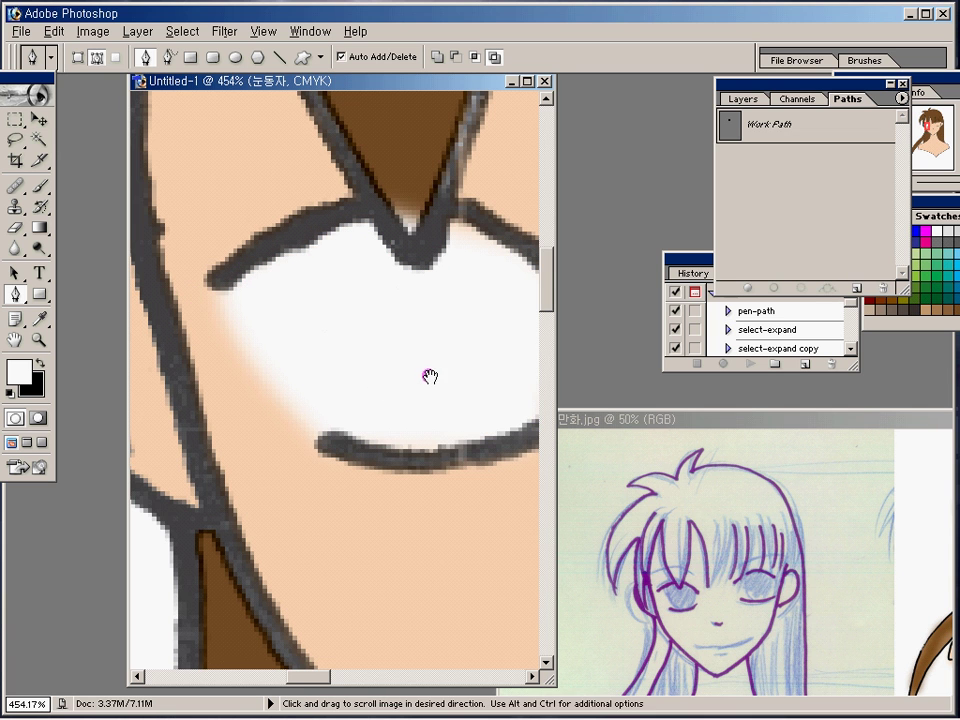
pyautogui.moveTo(429, 375); pyautogui.dragTo(376, 330)
pyautogui.hotkey('ctrl', '0')
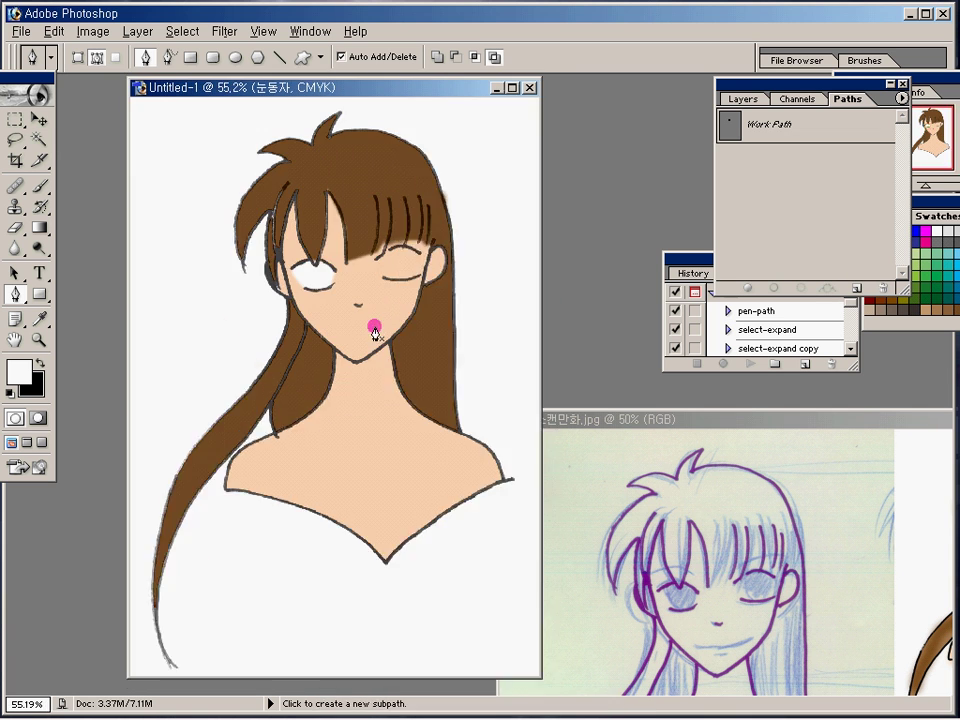
# Step: Trace a closed Pen path around the eye on the right side of the face, along its upper and lower lash lines
pyautogui.hotkey('ctrl', 'space')
pyautogui.moveTo(508, 408); pyautogui.dragTo(508, 408)
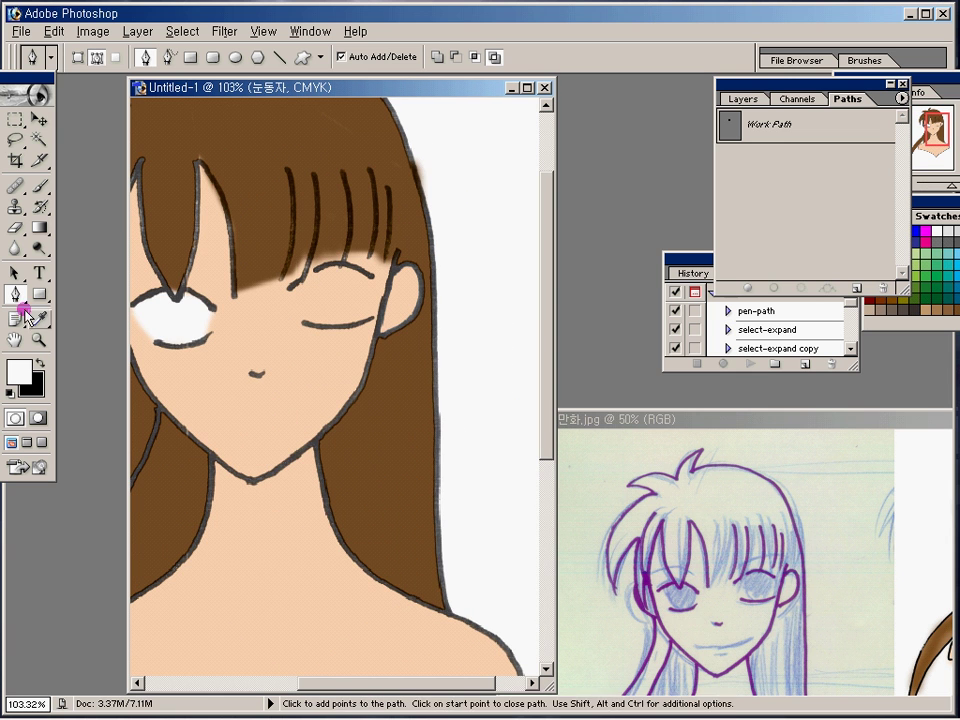
pyautogui.click(291, 288)
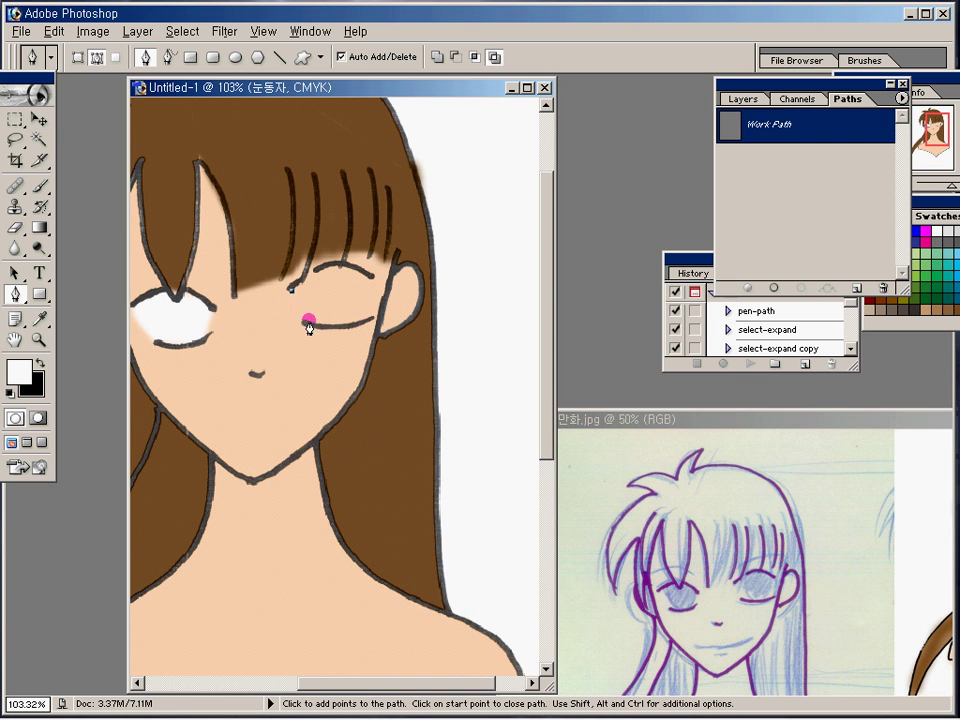
pyautogui.click(308, 321)
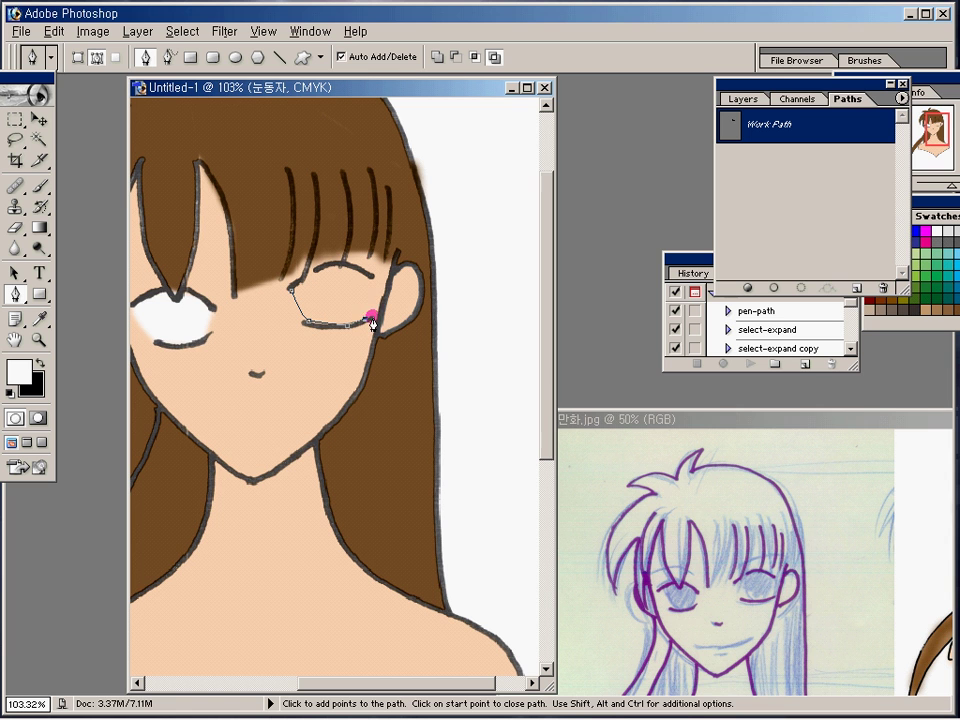
pyautogui.click(292, 288)
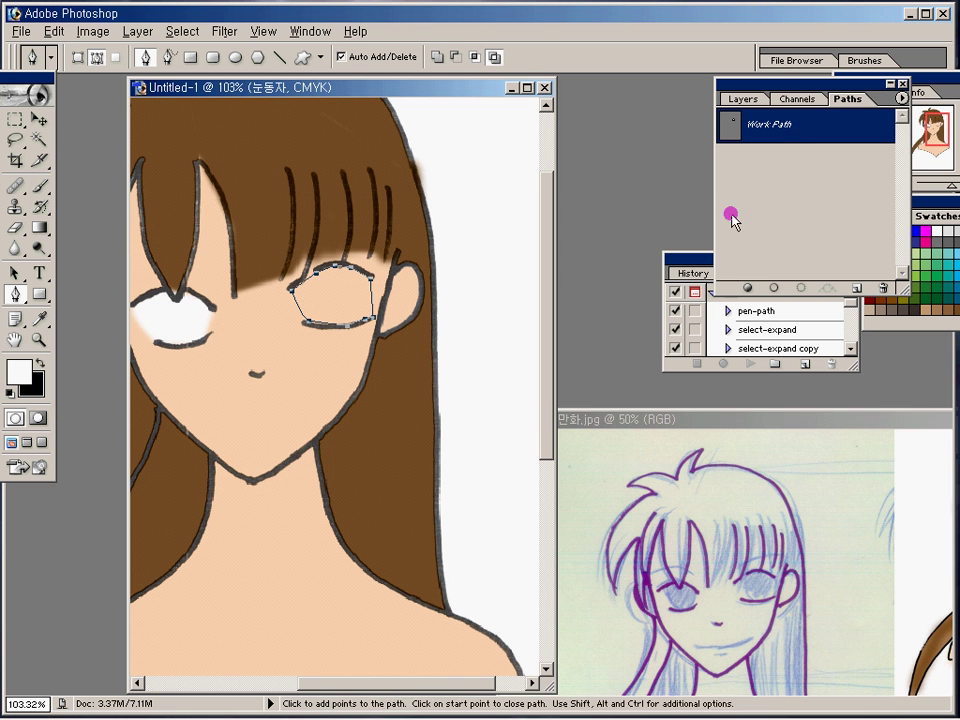
# Step: Turn the right eye's path into a selection, fill it with white, and remove the selection
pyautogui.press('ctrl')
pyautogui.hotkey('ctrl', 'Return')
pyautogui.hotkey('alt', 'BackSpace')
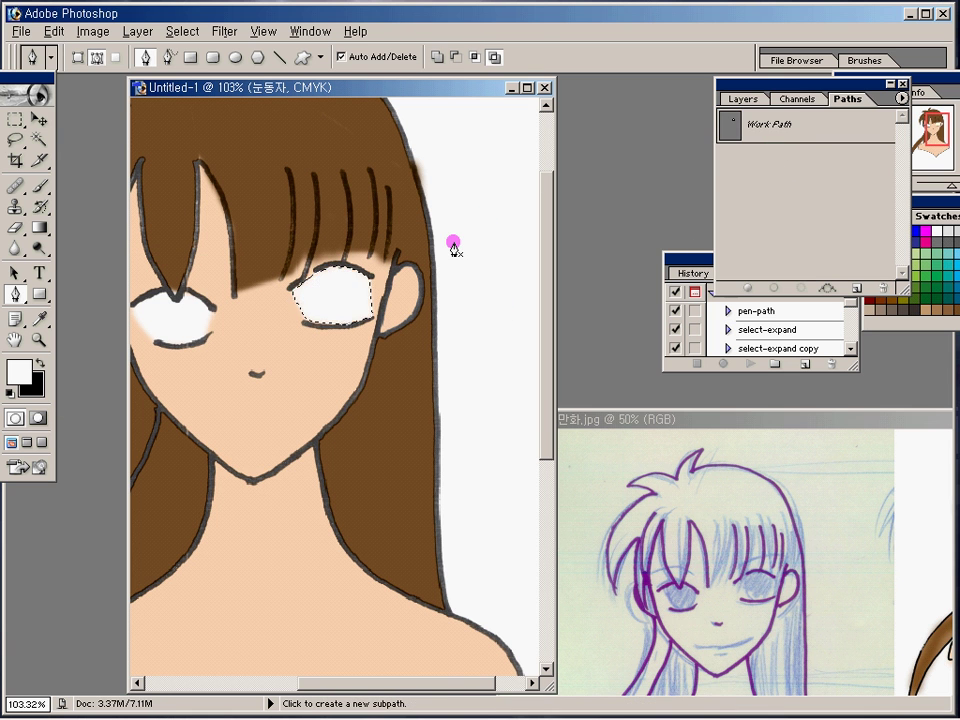
pyautogui.hotkey('ctrl', 'd')
# Step: Add a new layer above 눈동자 and draw a closed zigzag Pen path for a highlight across the hair above the bangs
pyautogui.press('space')
pyautogui.moveTo(379, 177); pyautogui.dragTo(460, 259)
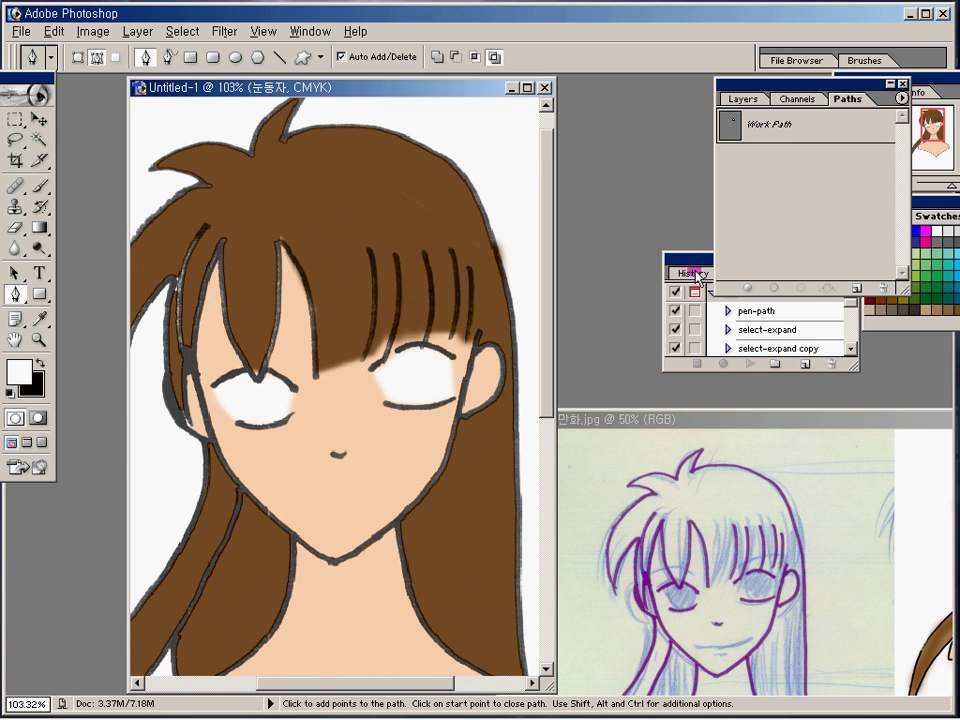
pyautogui.click(692, 273)
pyautogui.press('F7')
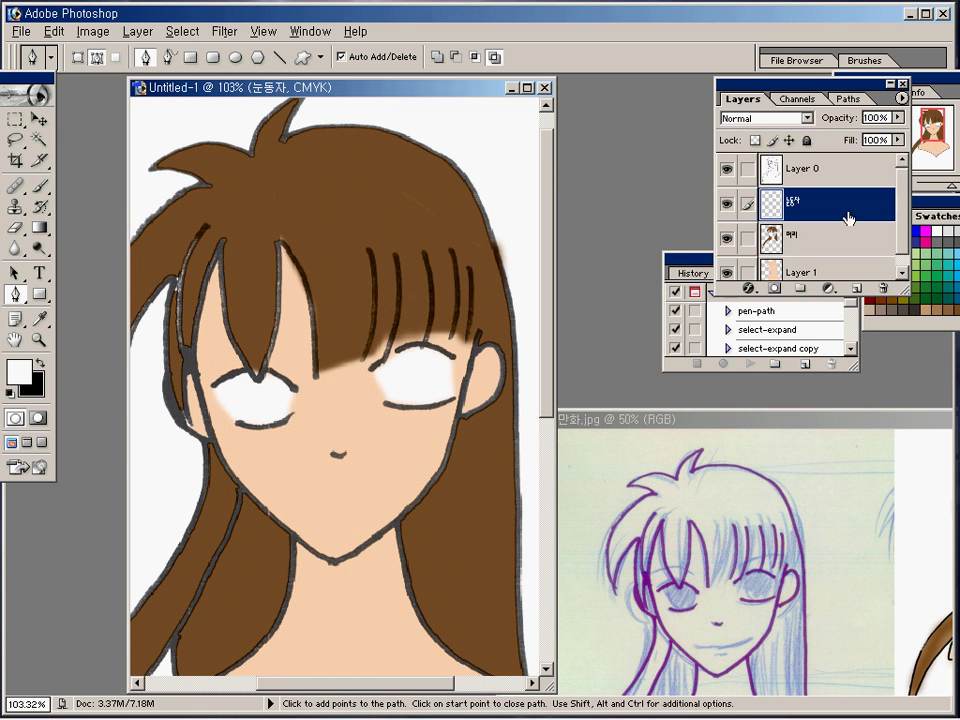
pyautogui.click(859, 290)
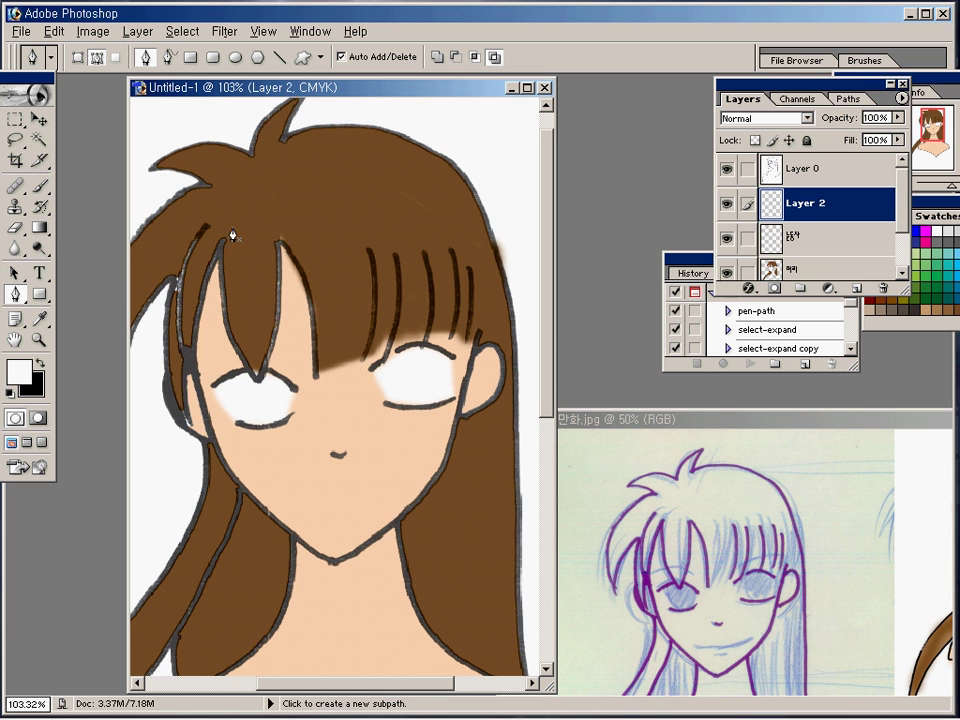
pyautogui.click(229, 196)
pyautogui.click(266, 181)
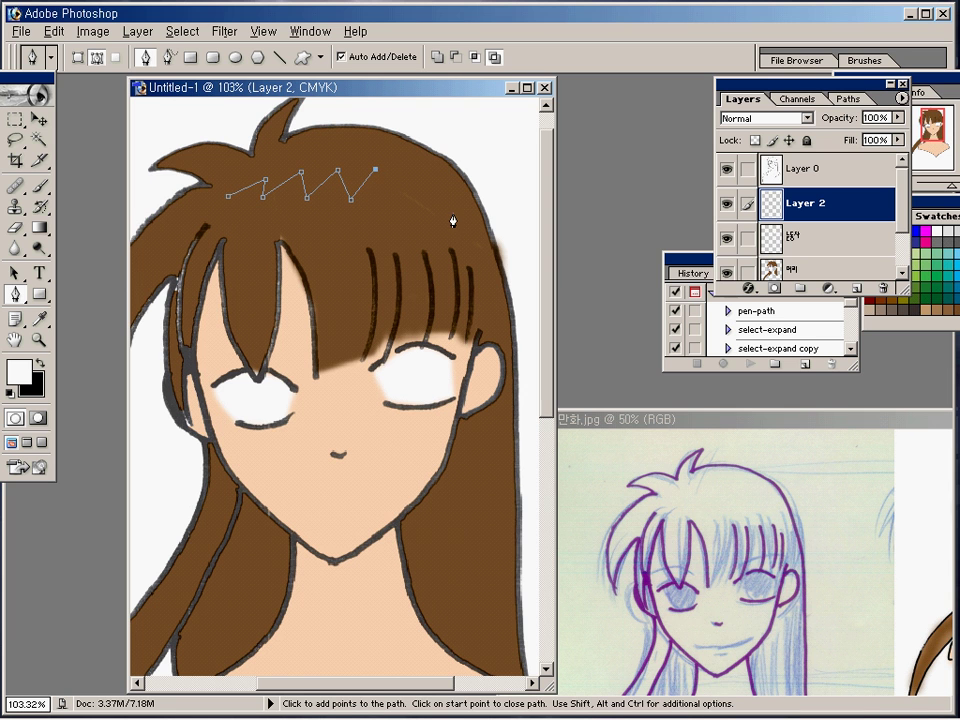
pyautogui.click(334, 193)
pyautogui.click(230, 196)
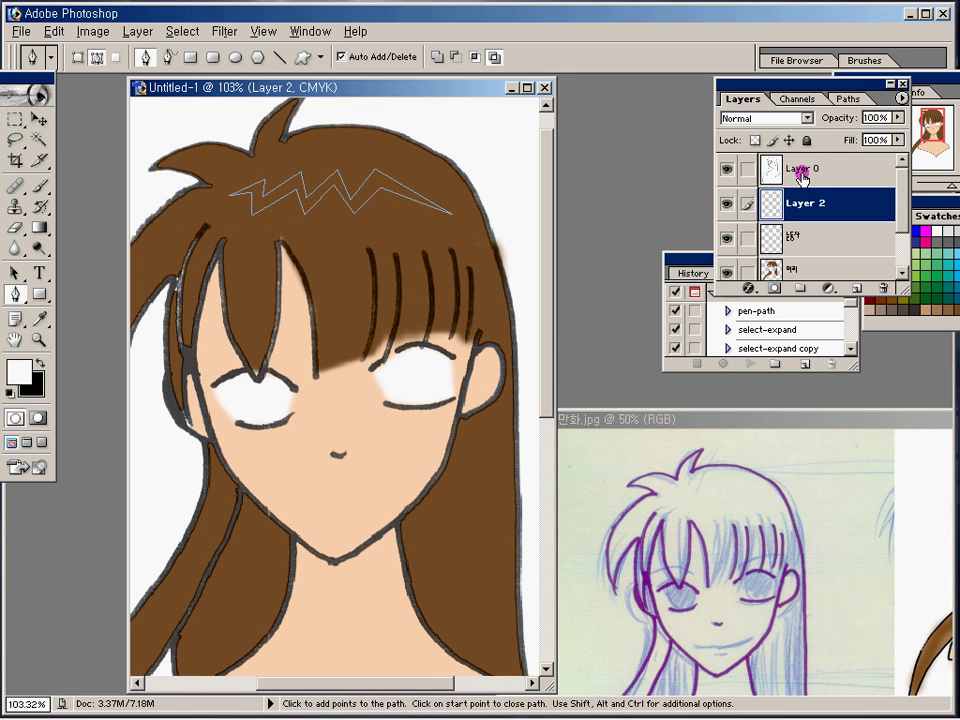
# Step: Turn the zigzag highlight path into a selection, fill it with white, and remove the selection
pyautogui.click(848, 99)
pyautogui.click(803, 143)
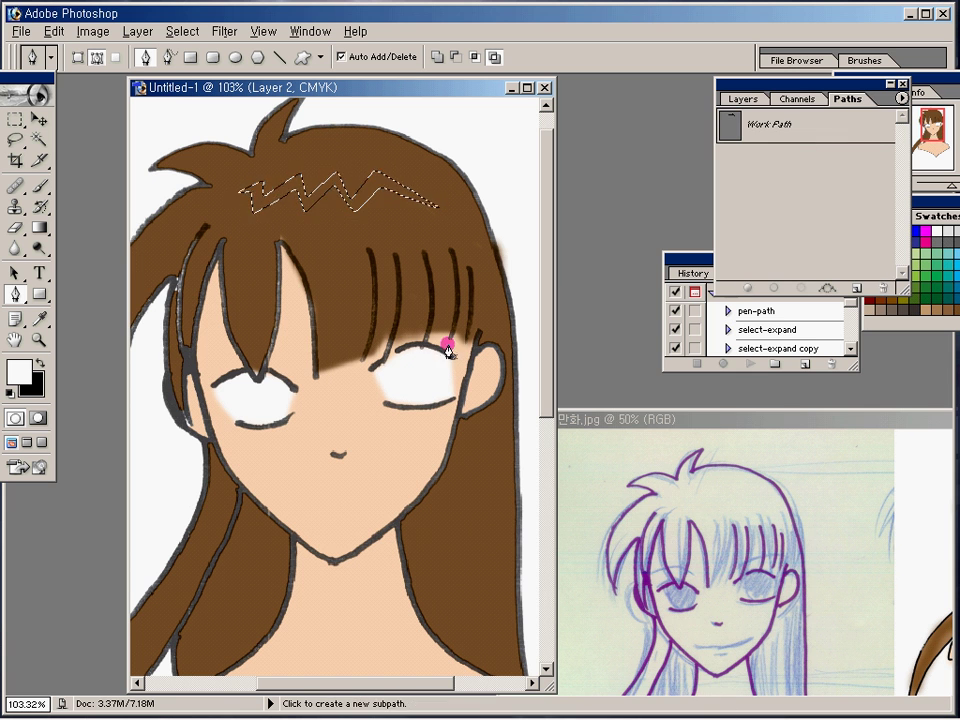
pyautogui.hotkey('alt', 'BackSpace')
pyautogui.hotkey('ctrl', 'd')
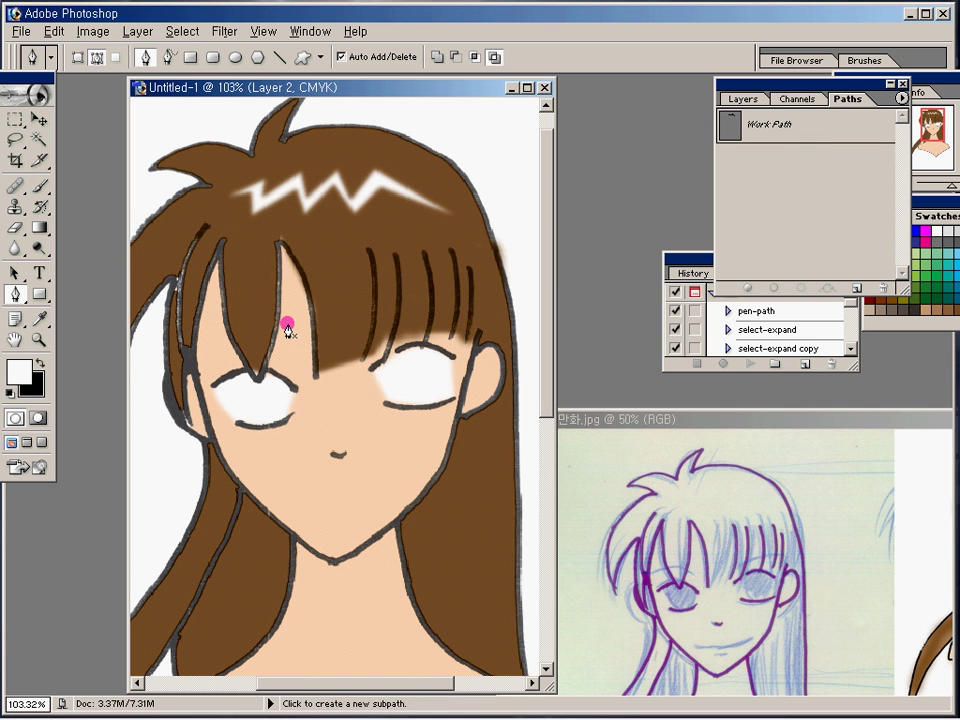
# Step: Examine the finished coloured reference in 36-스캔만화.jpg for its shading, and return to the Untitled-1 drawing
pyautogui.hotkey('ctrl', '-')
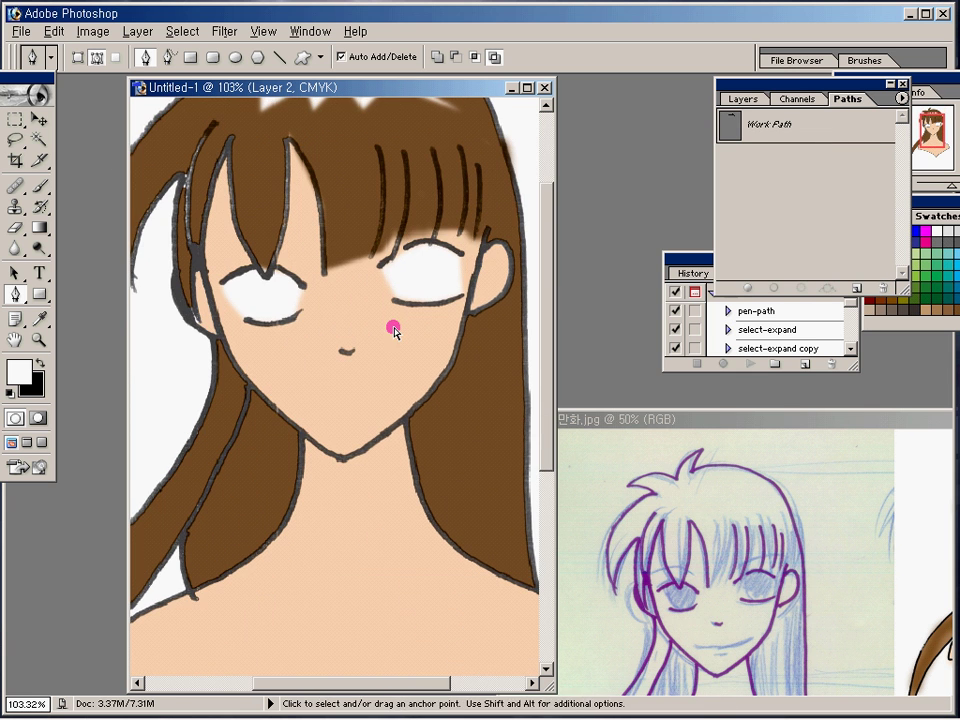
pyautogui.hotkey('ctrl', '-')
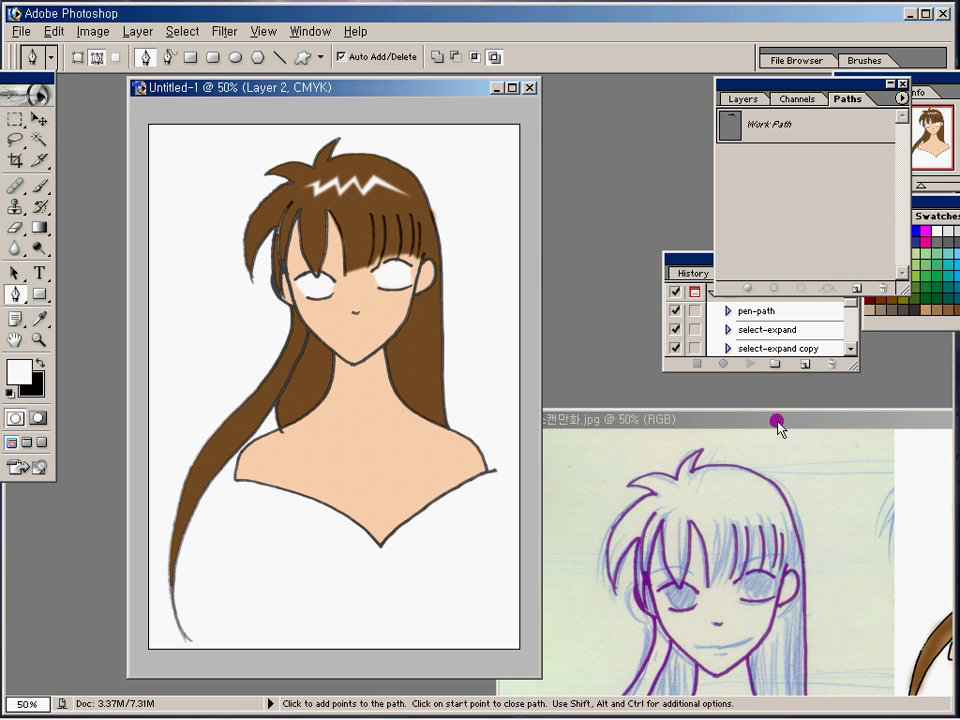
pyautogui.moveTo(778, 424); pyautogui.dragTo(452, 238)
pyautogui.click(739, 476)
pyautogui.click(700, 268)
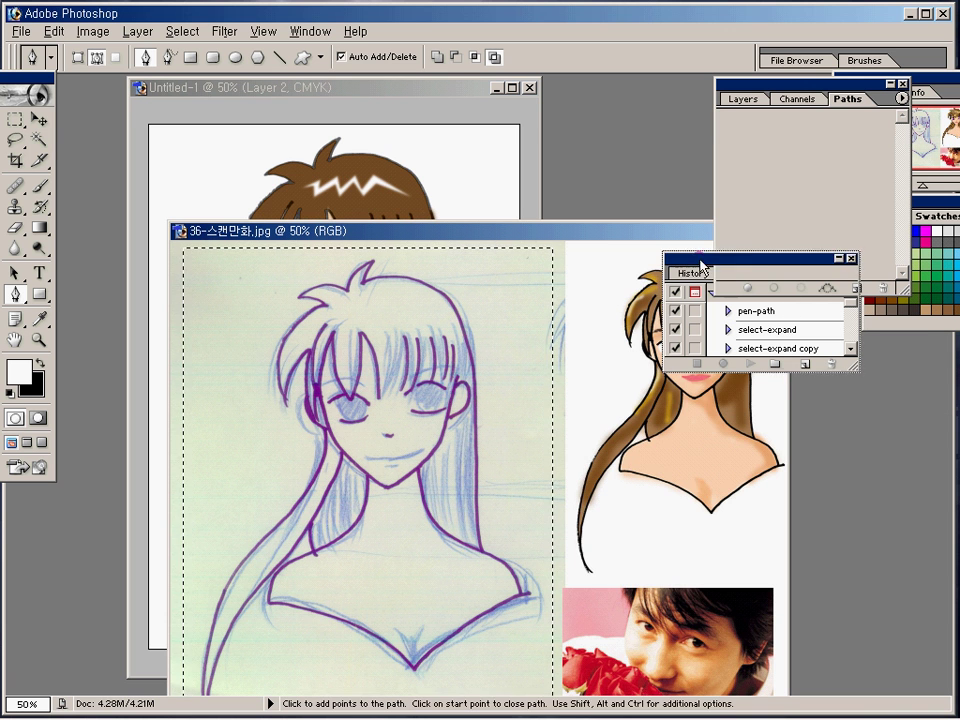
pyautogui.moveTo(700, 268); pyautogui.dragTo(768, 262)
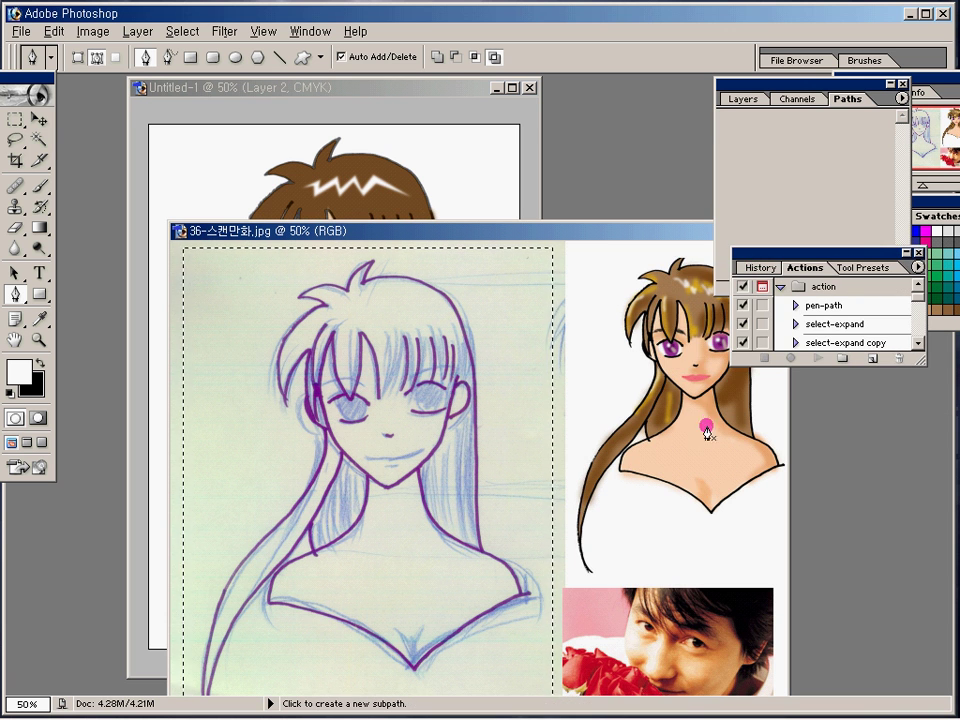
pyautogui.moveTo(543, 240); pyautogui.dragTo(762, 243)
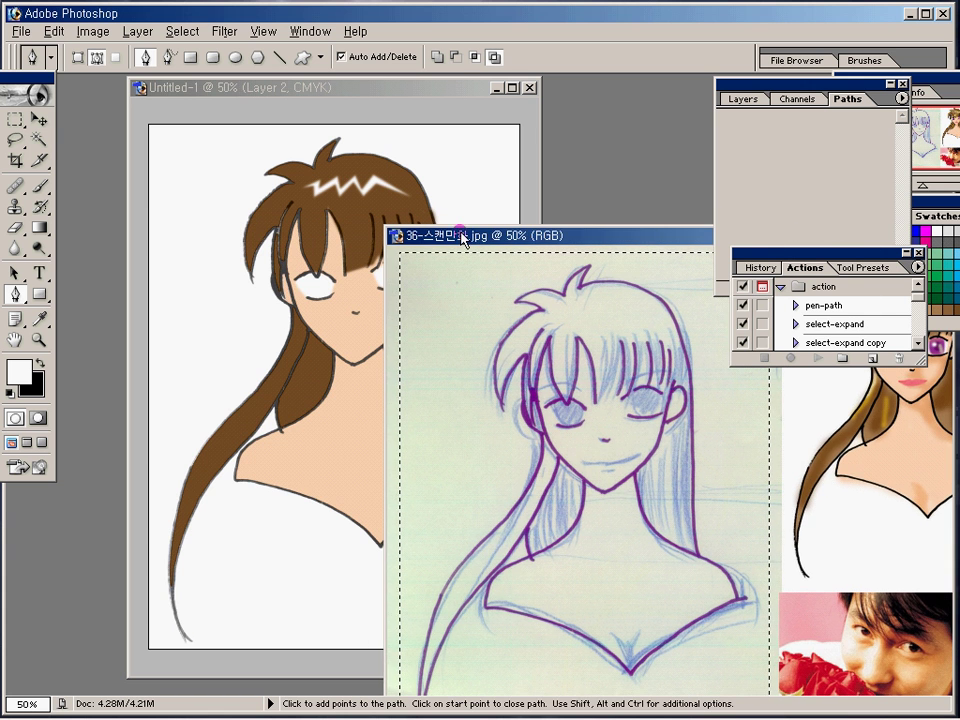
pyautogui.moveTo(462, 238); pyautogui.dragTo(696, 240)
pyautogui.click(381, 89)
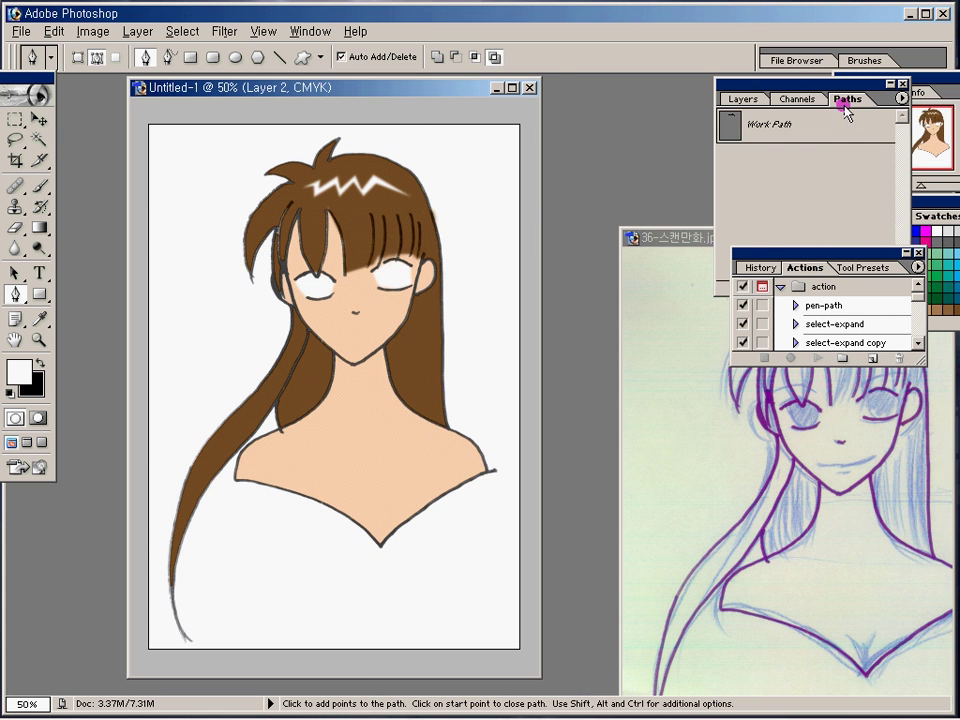
# Step: Start a Pen path for the skin shadow at the bangs and curve it down through the eye on the right side of the face
pyautogui.click(389, 261)
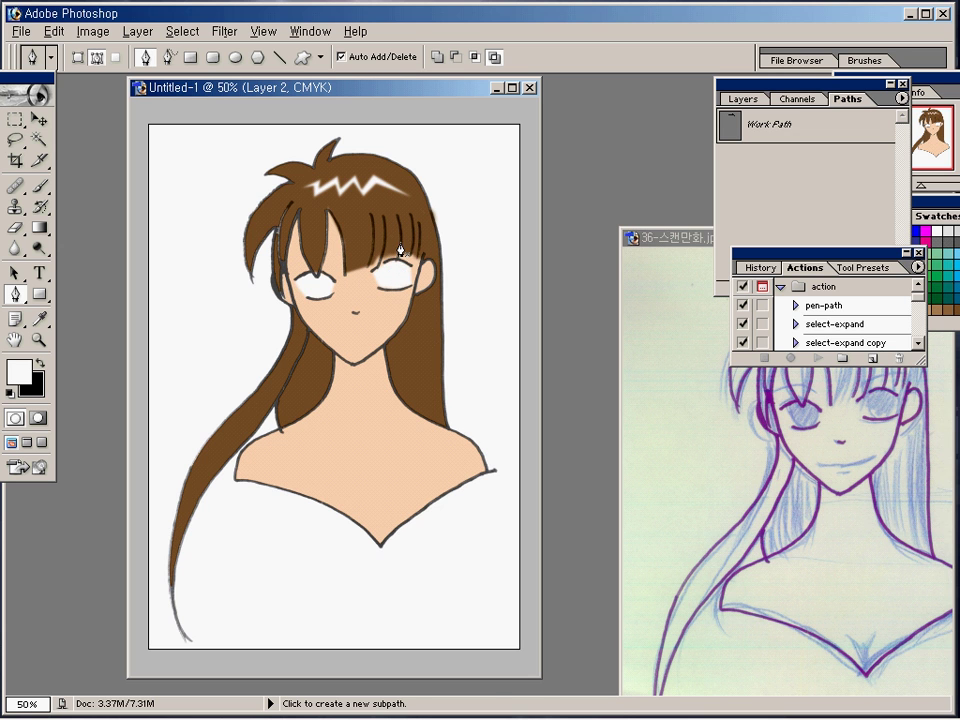
pyautogui.click(400, 247)
pyautogui.click(408, 272)
pyautogui.click(387, 300)
pyautogui.click(377, 357)
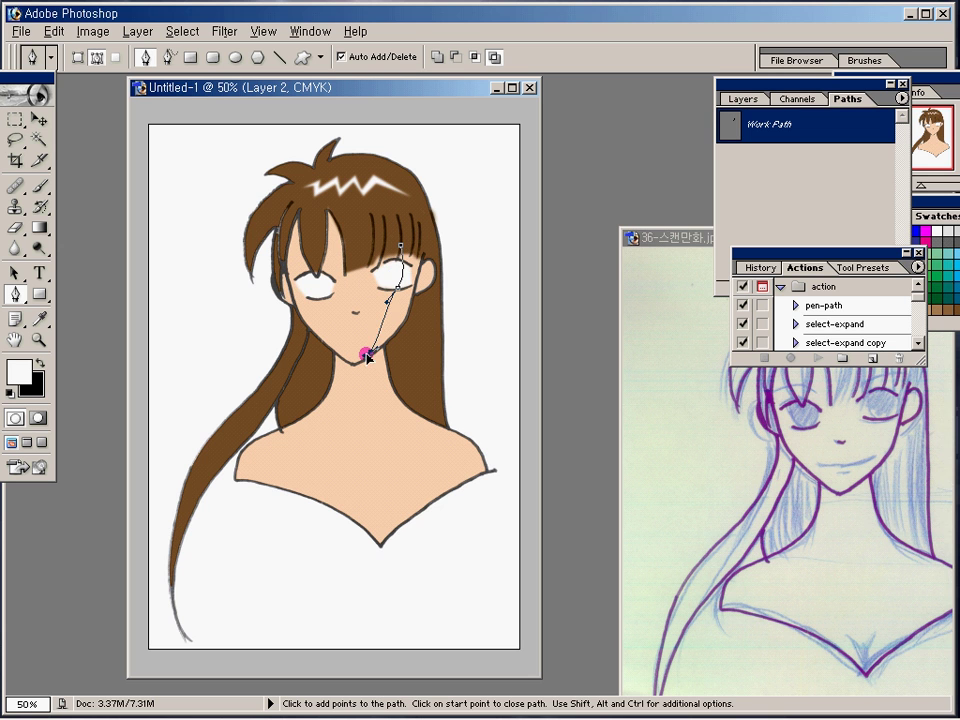
pyautogui.click(357, 360)
pyautogui.keyDown('ctrl'); pyautogui.click(228, 181); pyautogui.keyUp('ctrl')
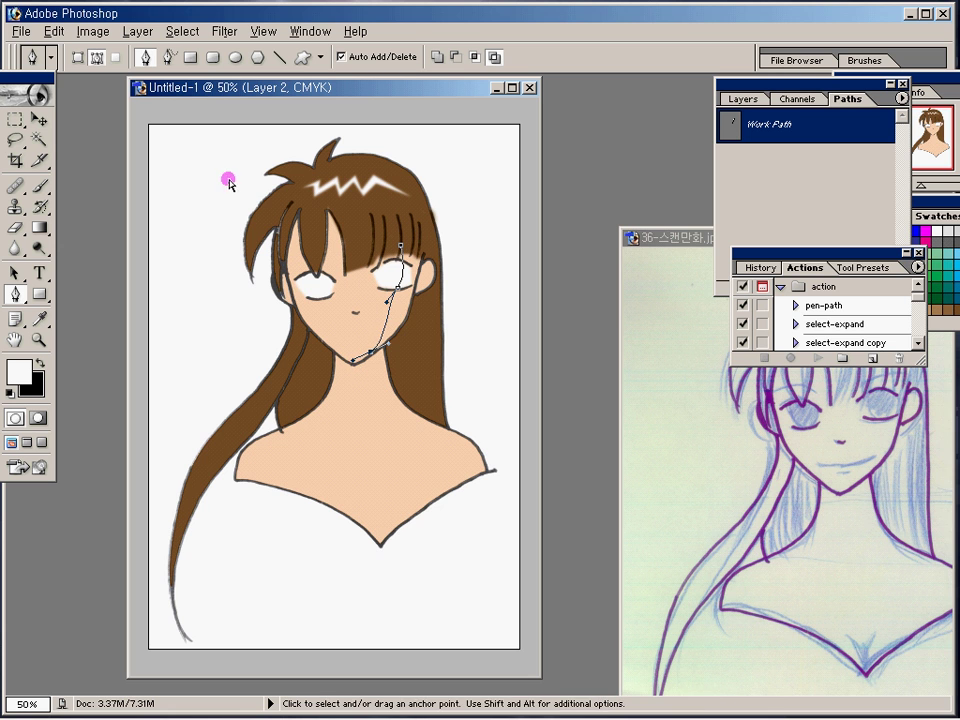
pyautogui.hotkey('ctrl', 'alt', 'z')
pyautogui.hotkey('ctrl', 'alt', 'z')
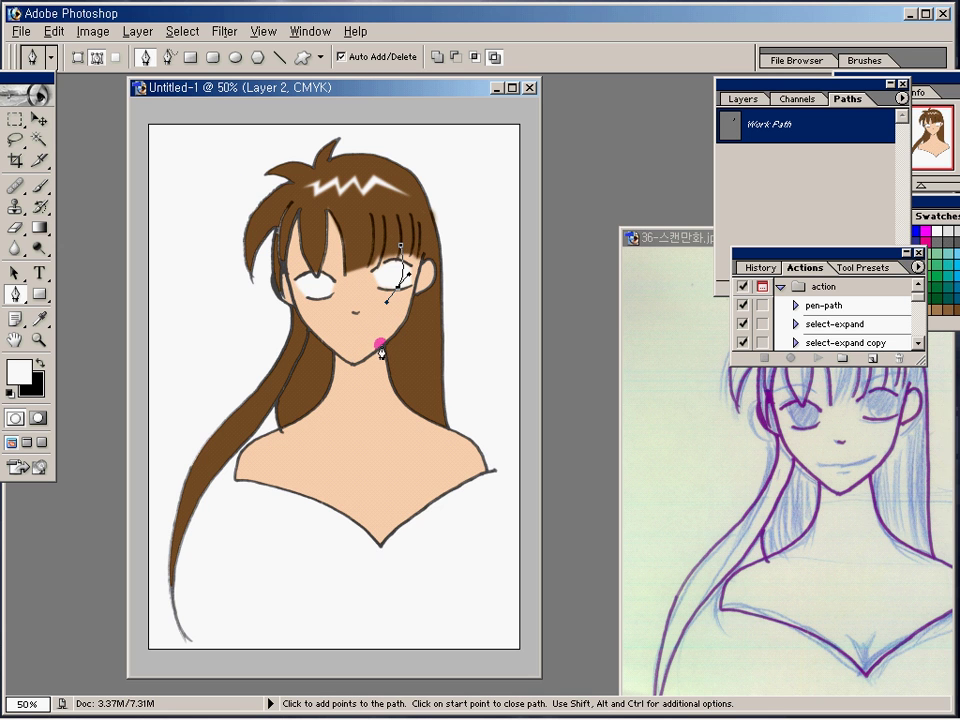
# Step: Continue the shadow path along the jaw, neck and shoulder, and close it around the outside of the figure back to the bangs
pyautogui.moveTo(379, 345); pyautogui.dragTo(366, 352)
pyautogui.click(355, 381)
pyautogui.moveTo(377, 402); pyautogui.dragTo(383, 415)
pyautogui.click(417, 437)
pyautogui.moveTo(458, 454); pyautogui.dragTo(475, 517)
pyautogui.click(535, 424)
pyautogui.click(485, 252)
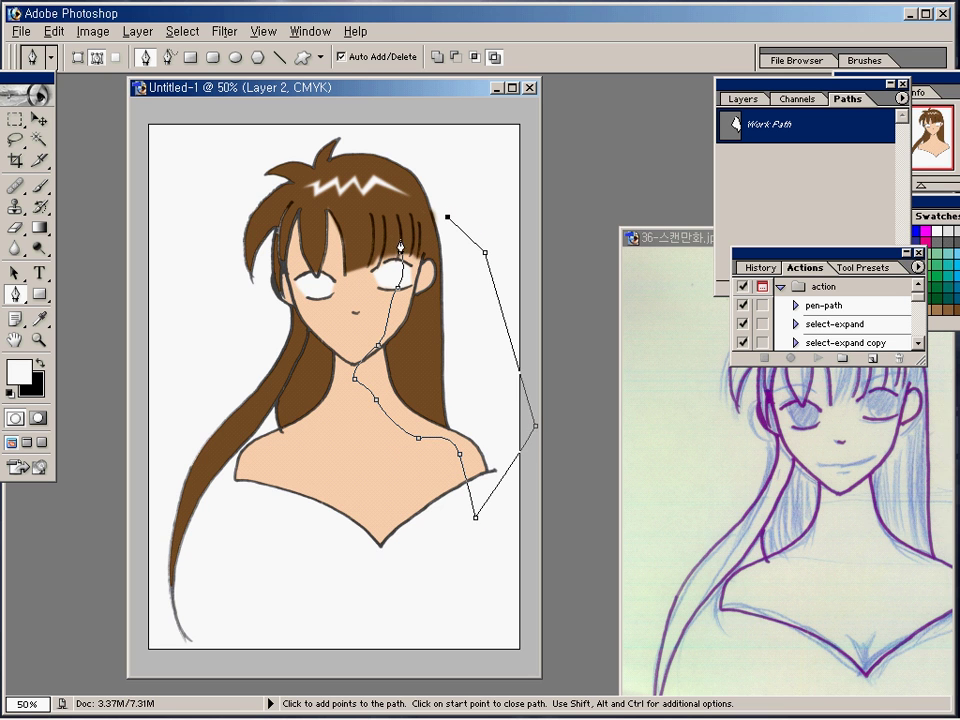
pyautogui.click(400, 245)
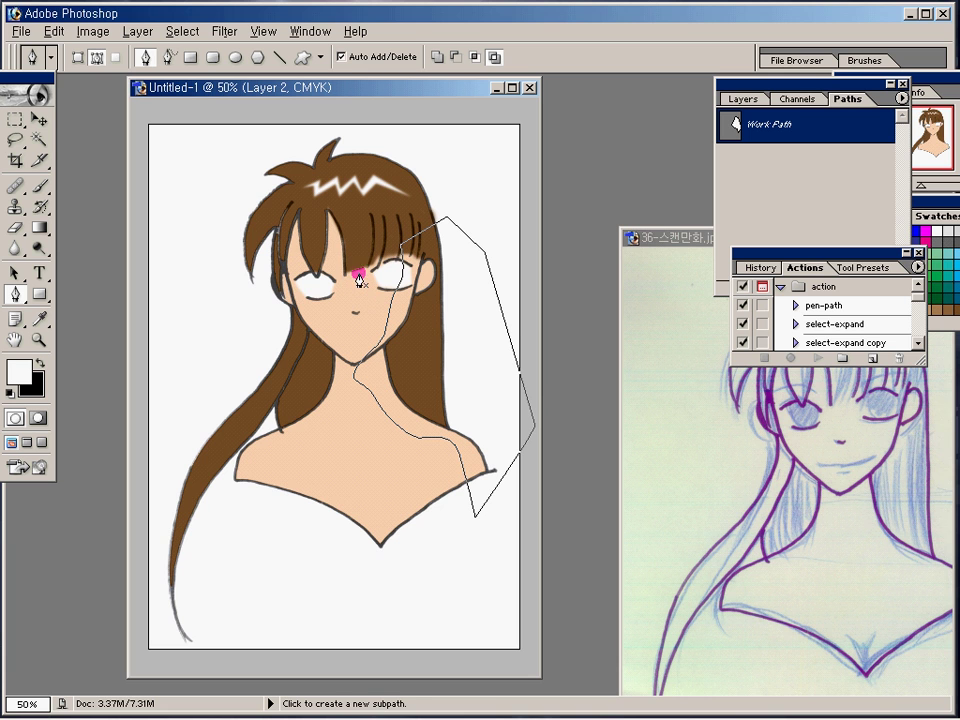
# Step: Add a narrow closed Pen path for the shadow beside the nose and turn both shadow paths into a selection
pyautogui.moveTo(359, 270); pyautogui.dragTo(366, 312)
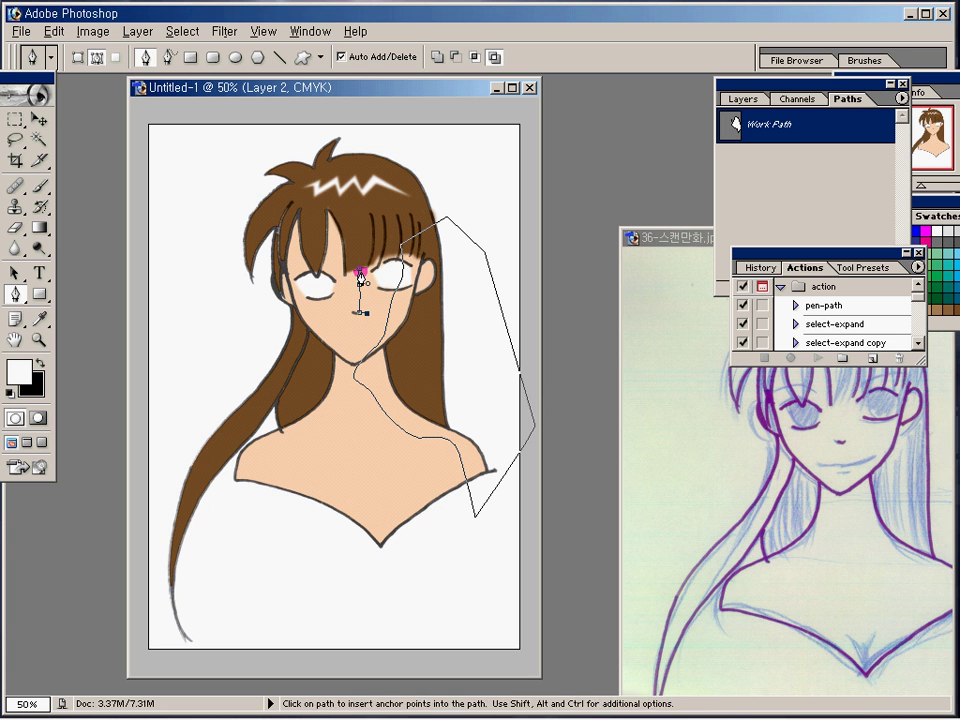
pyautogui.click(359, 268)
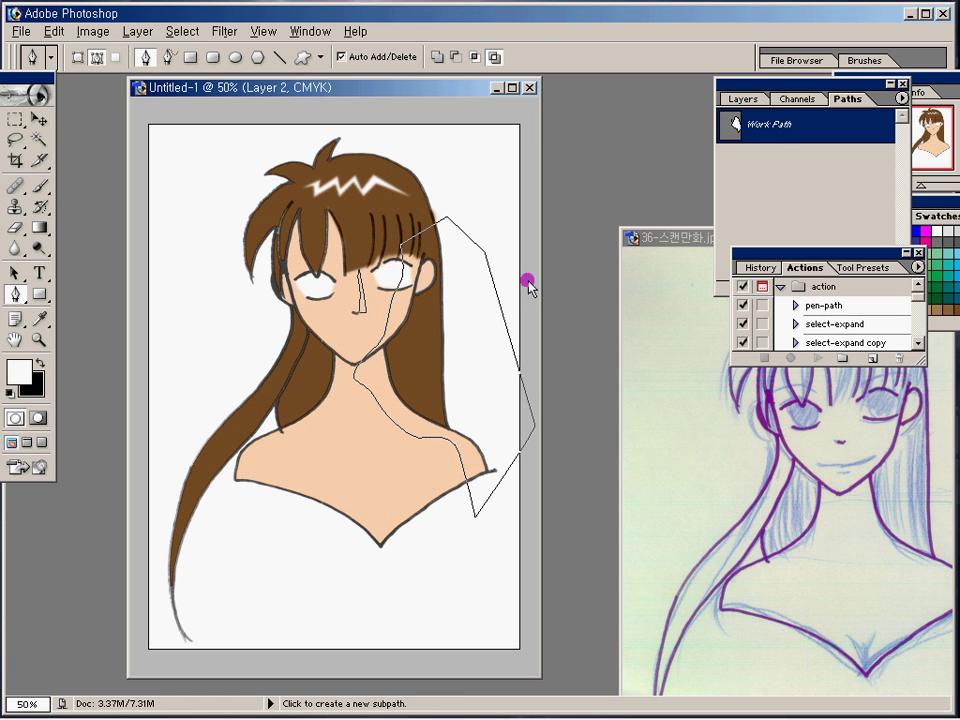
pyautogui.click(778, 138)
pyautogui.click(735, 232)
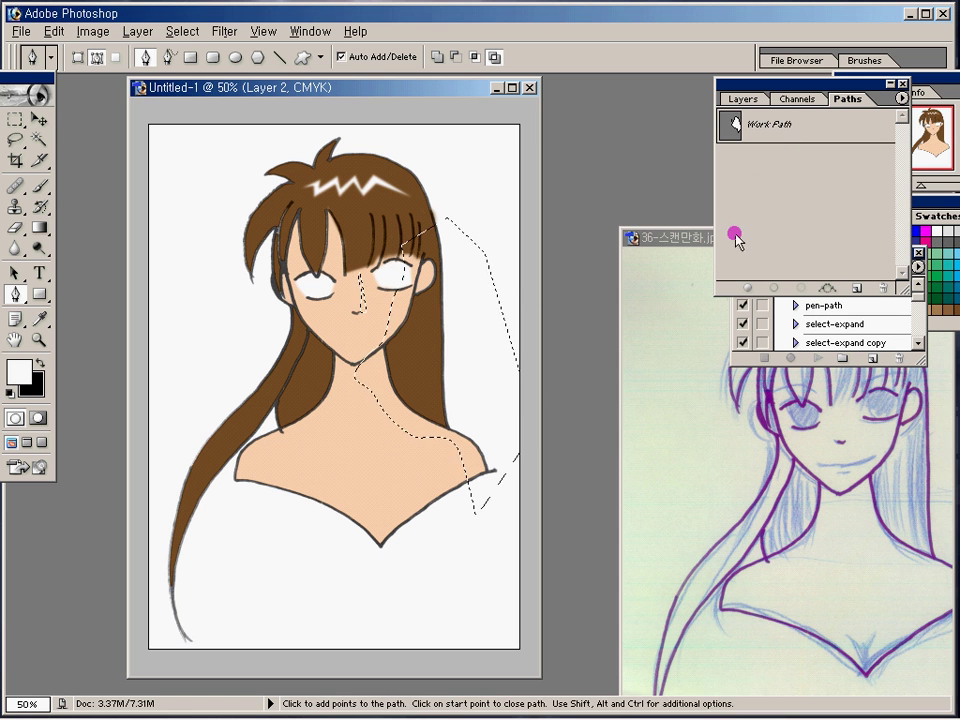
# Step: Sample the skin colour from the drawing and darken the foreground colour to C7966C
pyautogui.click(43, 322)
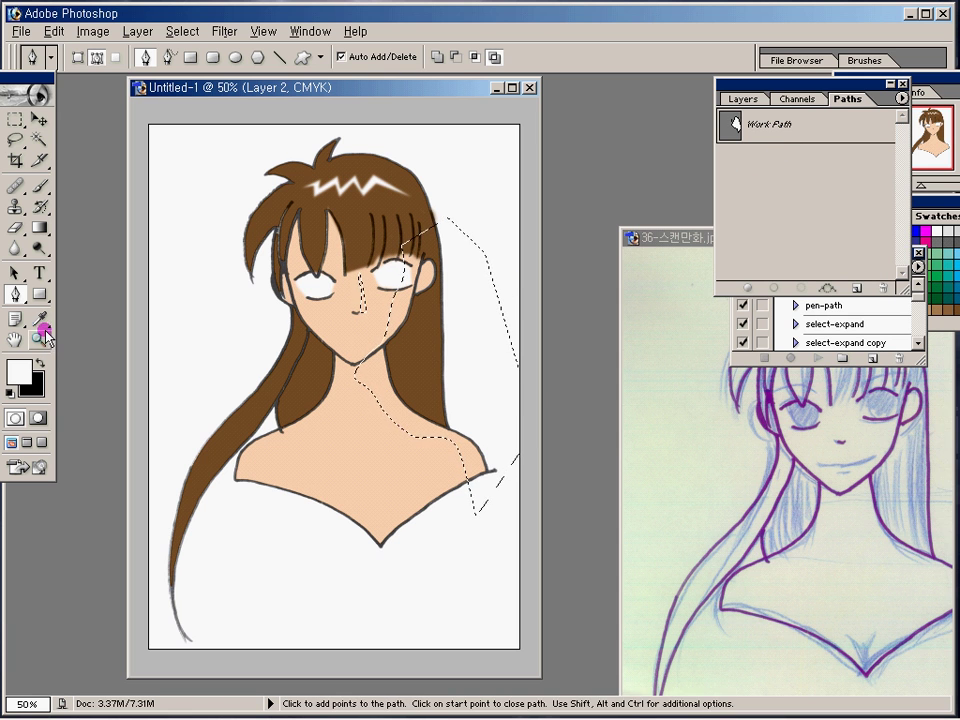
pyautogui.click(329, 436)
pyautogui.click(21, 374)
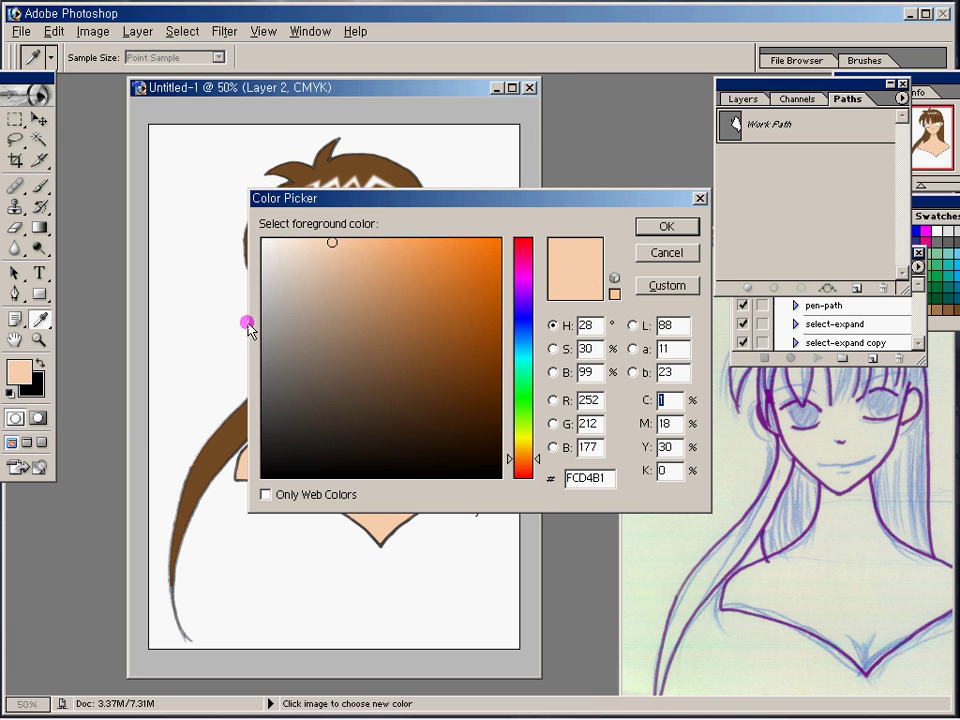
pyautogui.click(363, 289)
pyautogui.click(370, 300)
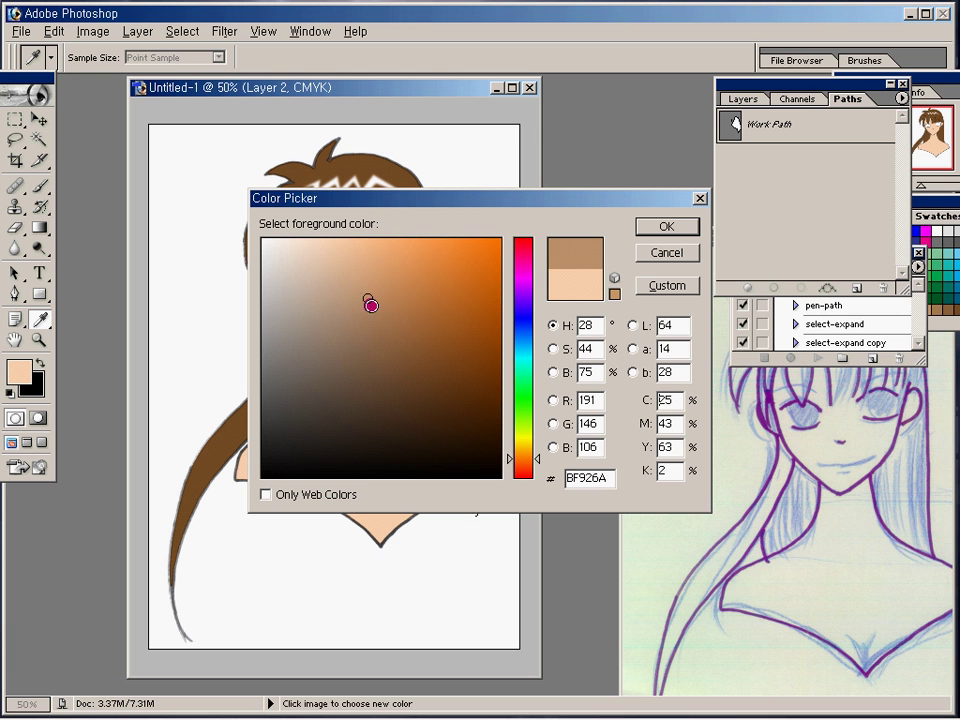
pyautogui.click(371, 291)
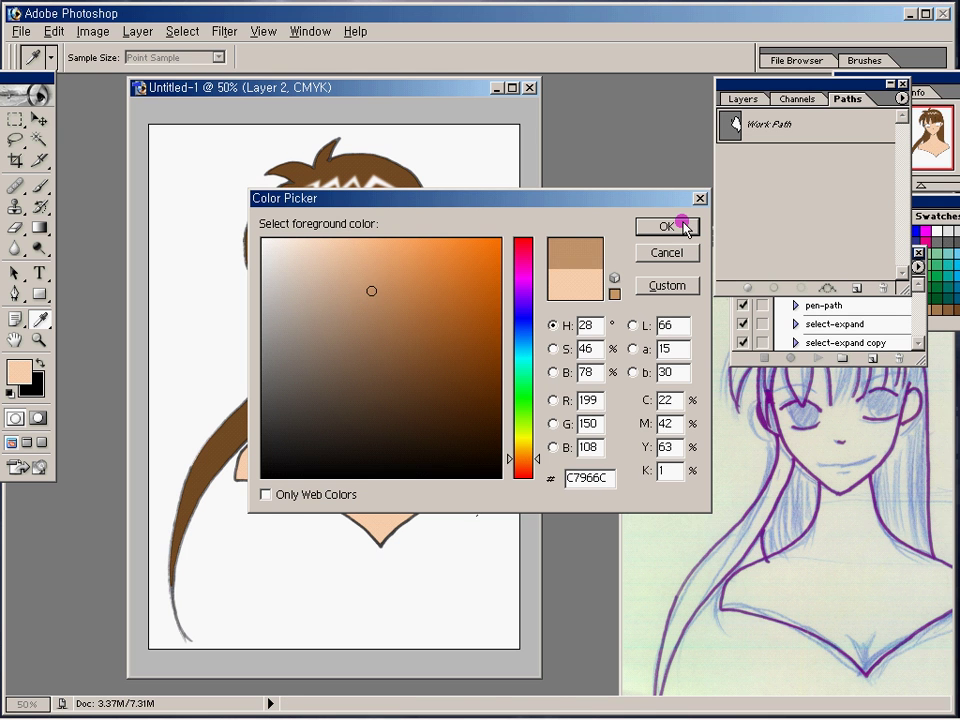
pyautogui.click(672, 226)
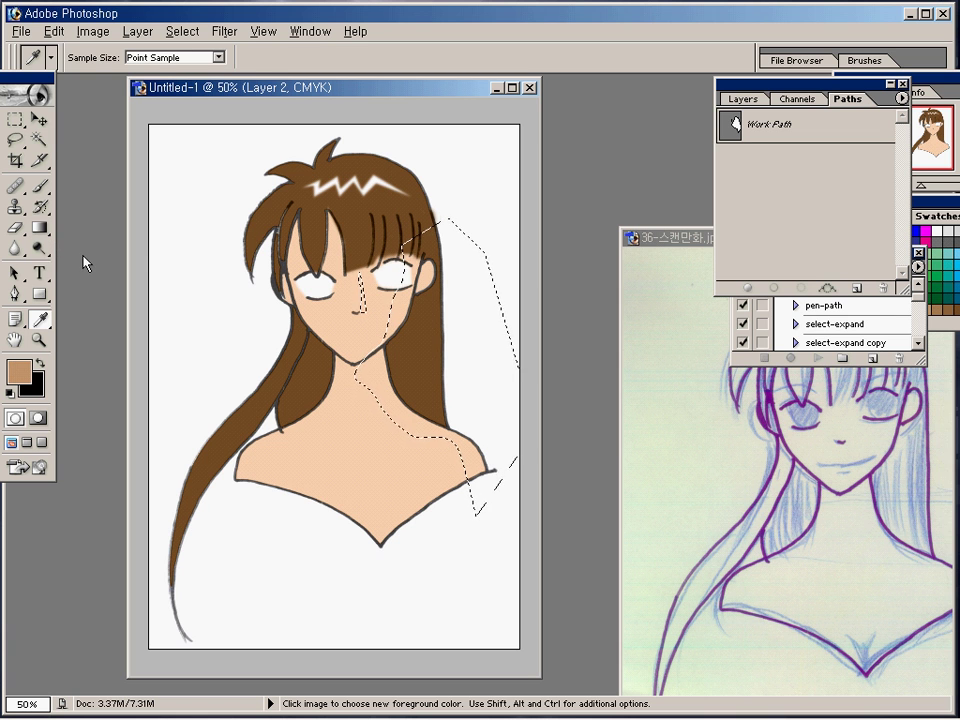
# Step: Choose the Paint Bucket, move the reference image clear of the drawing, and make Layer 1 of Untitled-1 active
pyautogui.moveTo(40, 228)
pyautogui.mouseDown()
pyautogui.moveTo(85, 238)
pyautogui.moveTo(82, 248)
pyautogui.mouseUp()
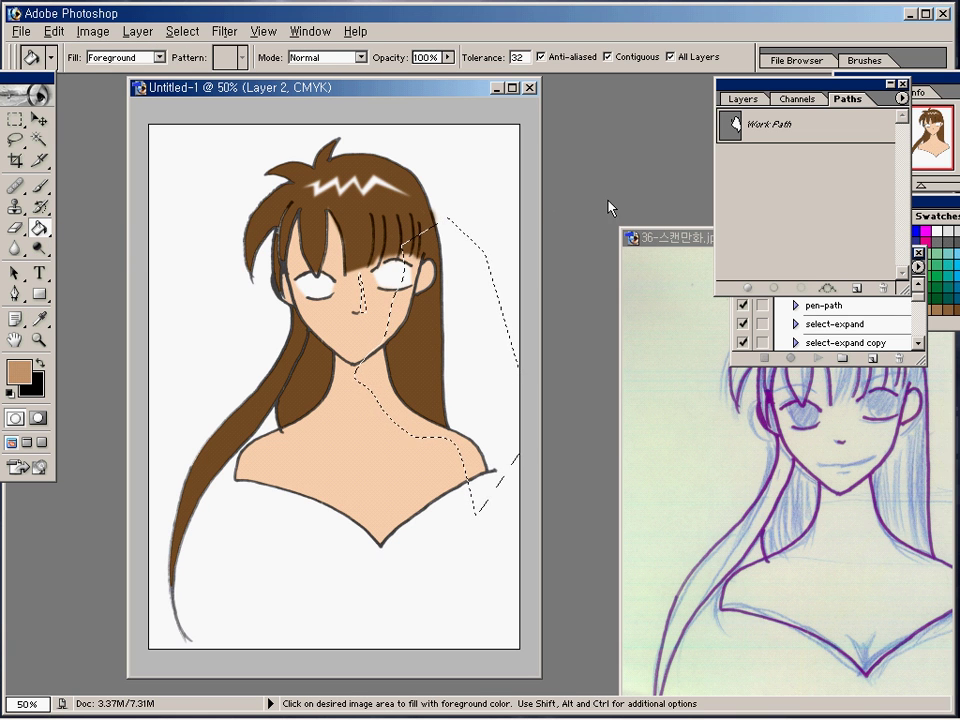
pyautogui.moveTo(675, 245); pyautogui.dragTo(602, 148)
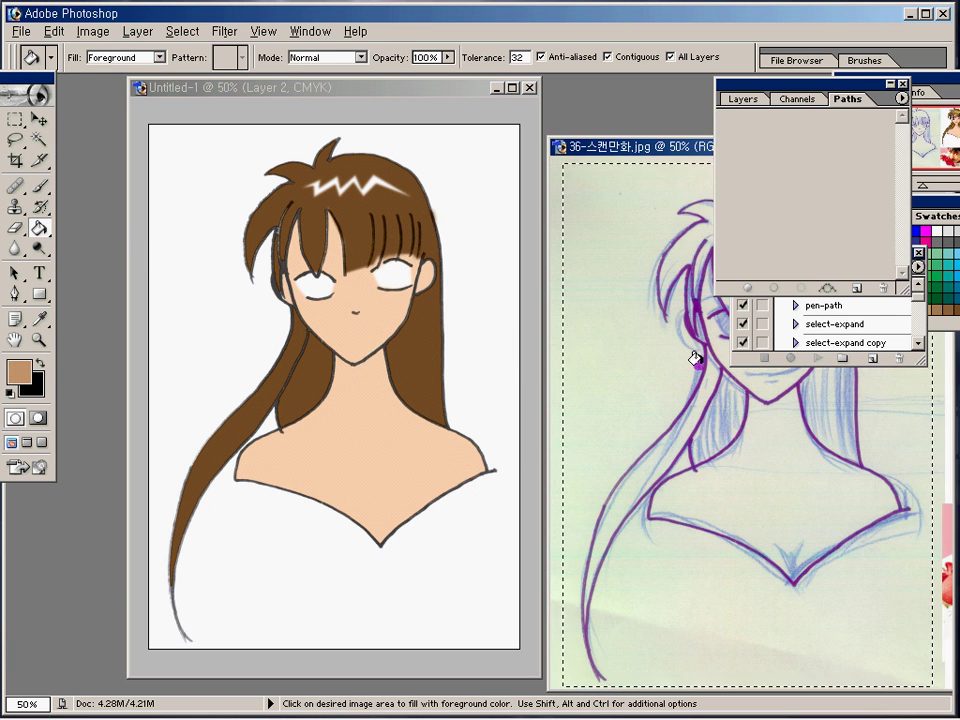
pyautogui.press('F7')
pyautogui.press('F7')
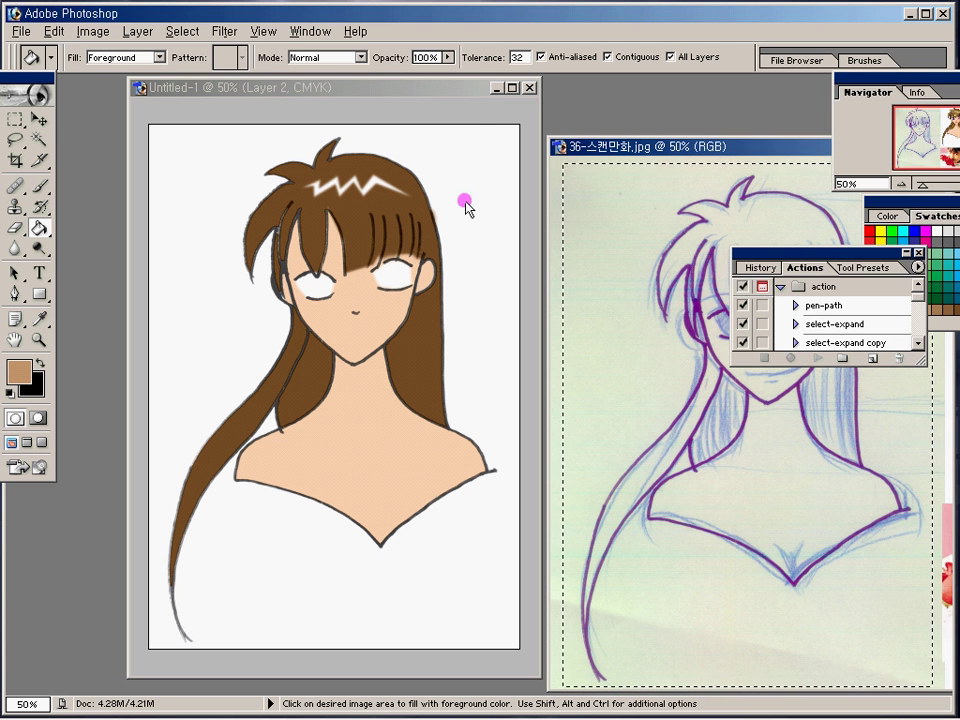
pyautogui.click(454, 90)
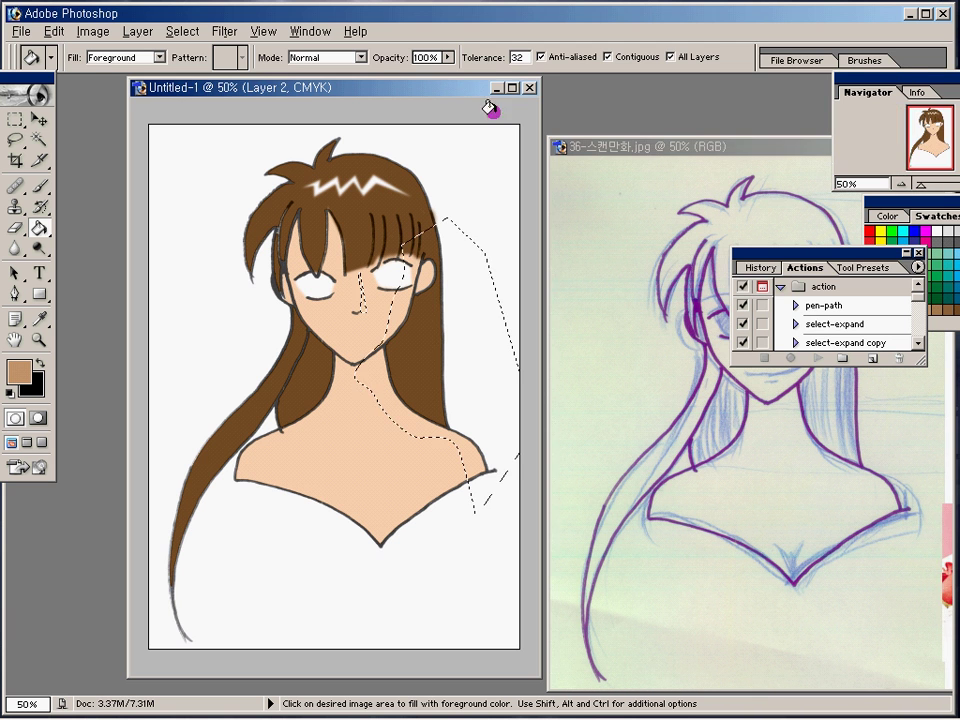
pyautogui.press('F7')
pyautogui.scroll(-2, 866, 250)
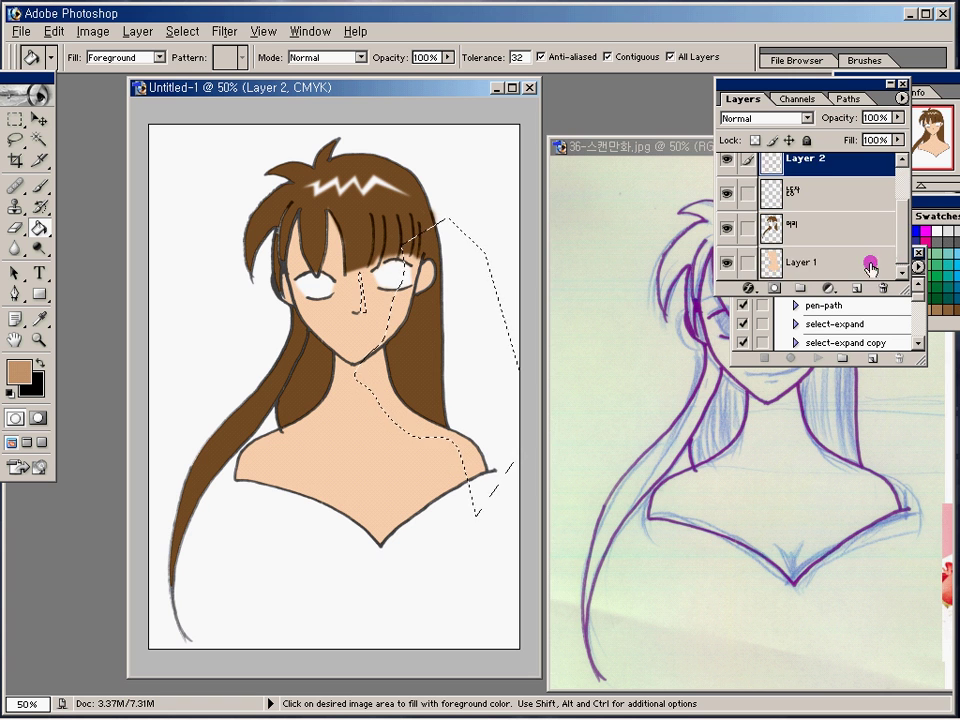
pyautogui.click(821, 262)
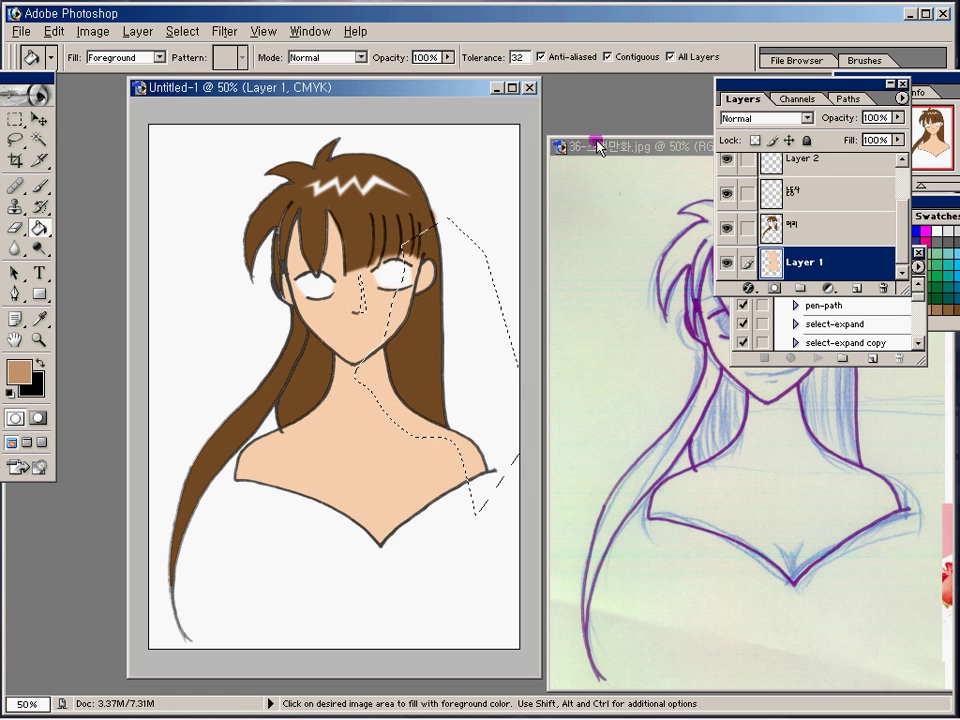
# Step: Limit the Paint Bucket to the active layer with tolerance 10 and try filling the neck shadow with the brown
pyautogui.click(670, 57)
pyautogui.write('10')
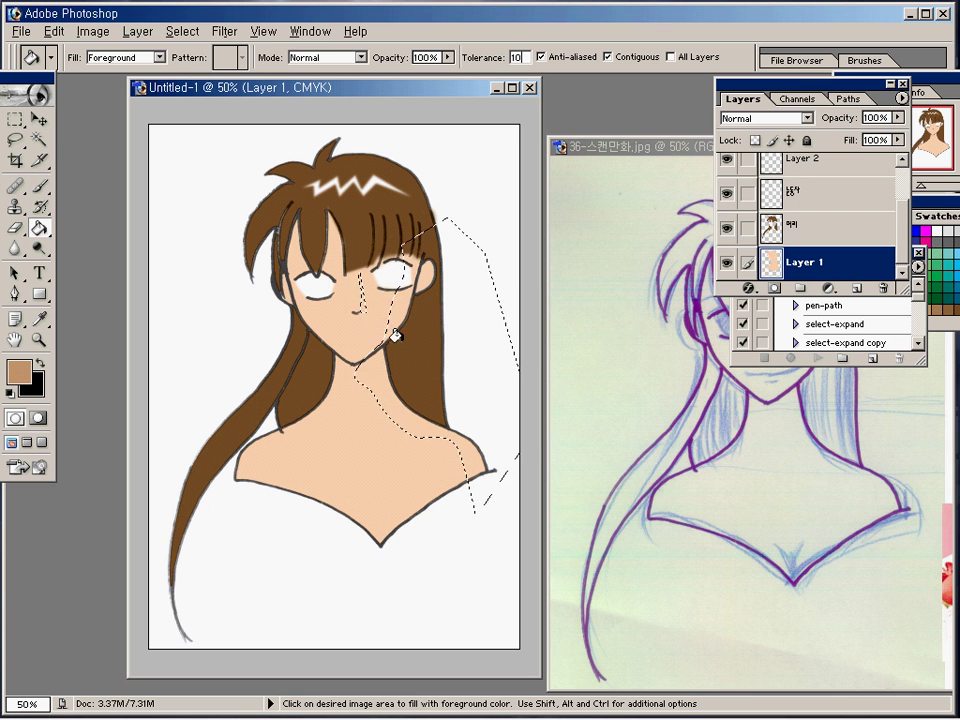
pyautogui.click(390, 377)
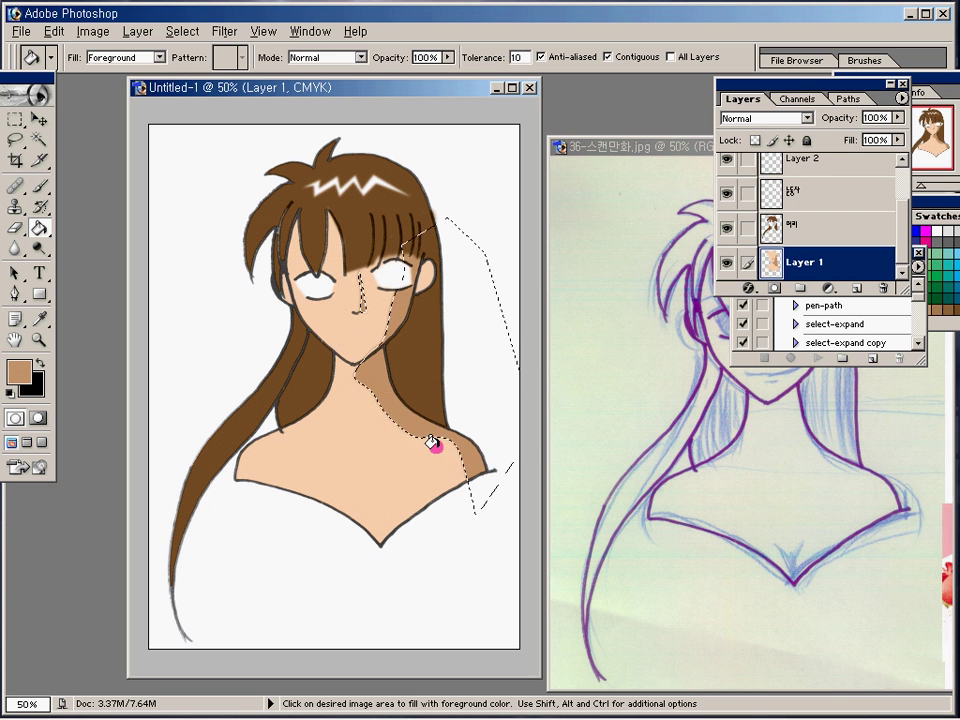
# Step: Choose a lighter brown as foreground colour, fill the selected skin shadows on the face, neck and shoulder, and remove the selection
pyautogui.click(18, 373)
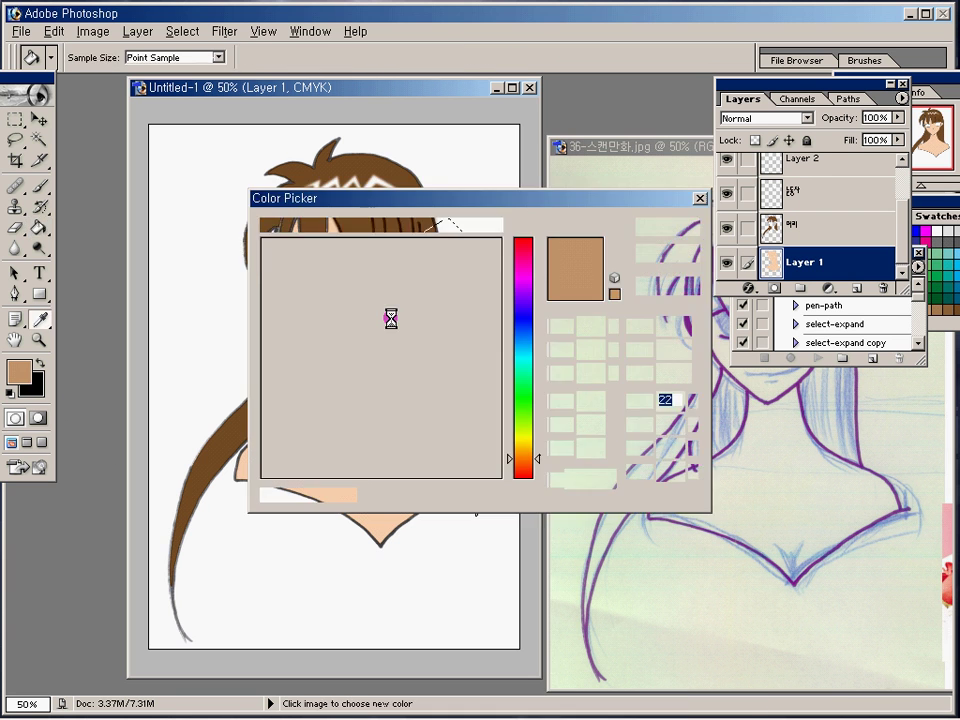
pyautogui.click(608, 250)
pyautogui.click(656, 224)
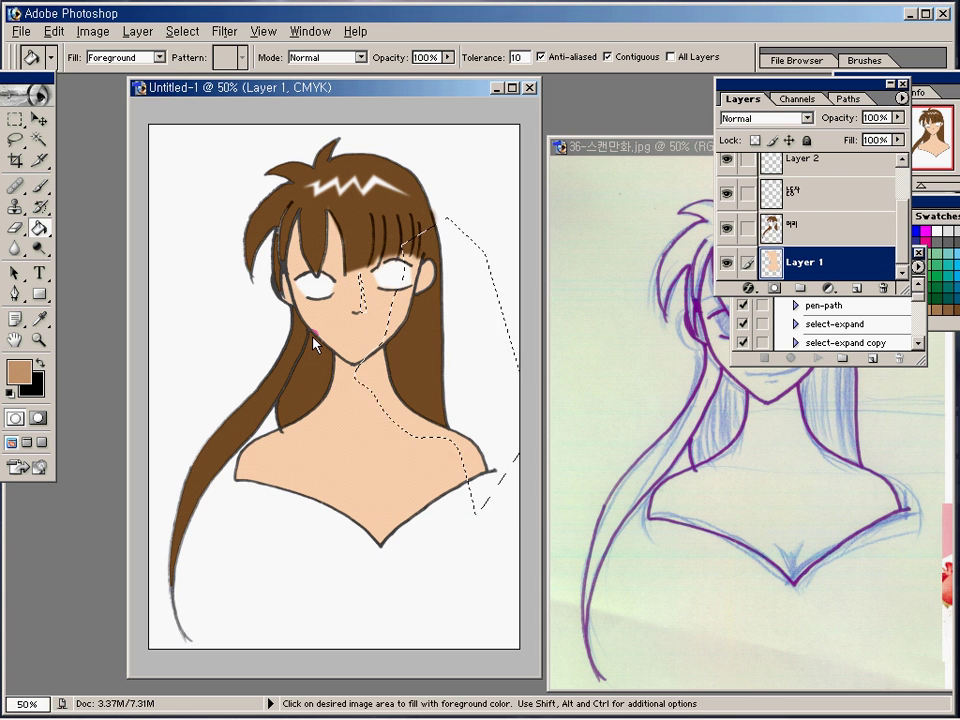
pyautogui.click(375, 386)
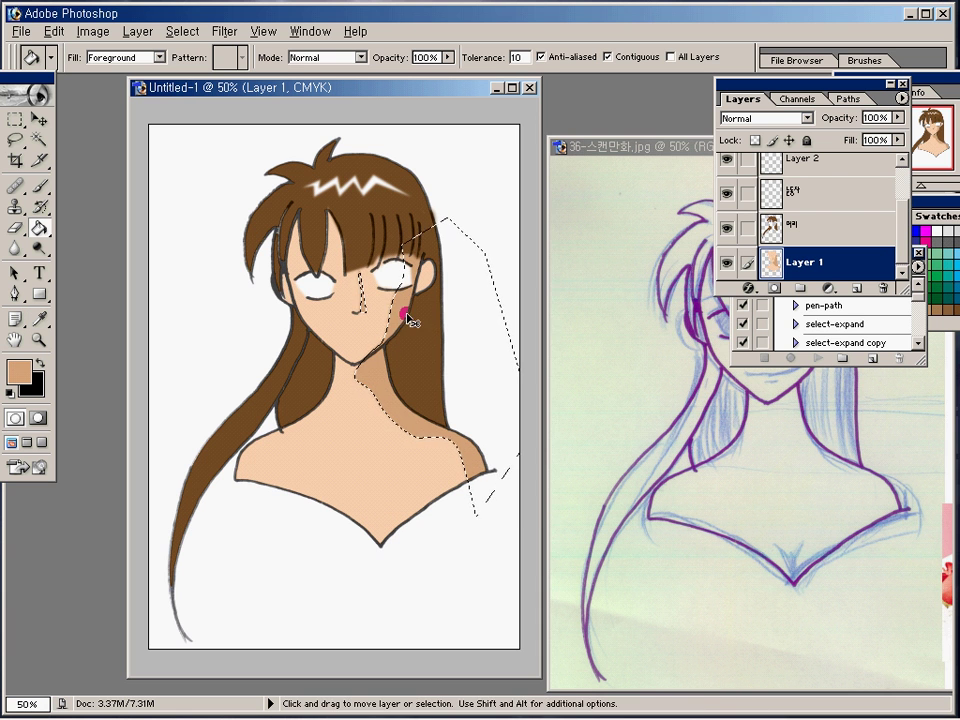
pyautogui.hotkey('ctrl', 'd')
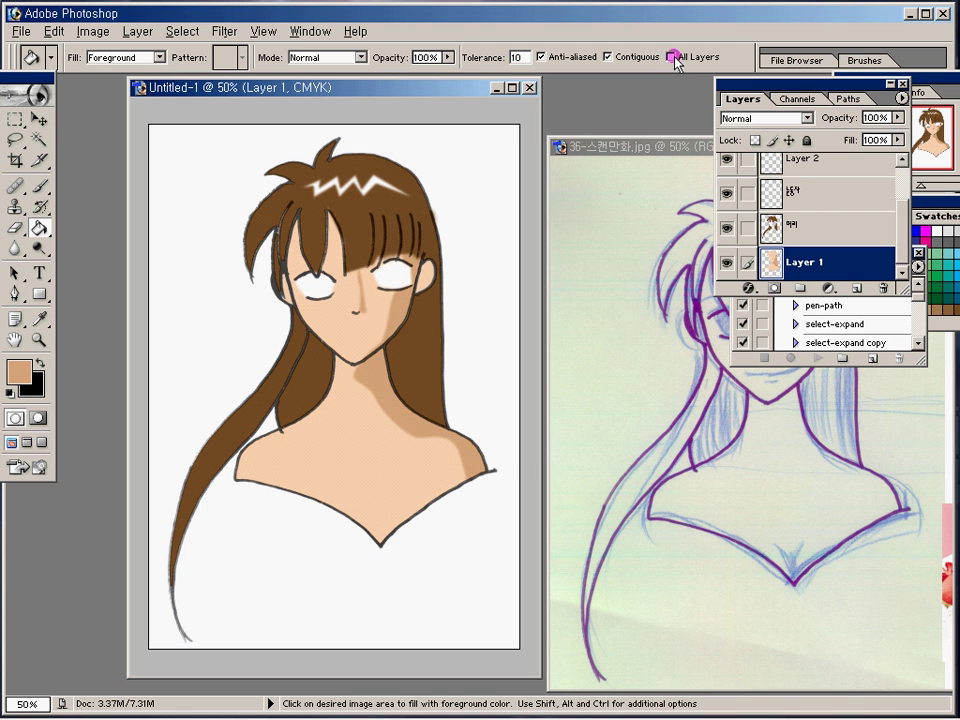
# Step: Undo the fill that flooded the background and fill the small ear on the left side of the face with the shadow colour
pyautogui.hotkey('ctrl', 'shift', 'd')
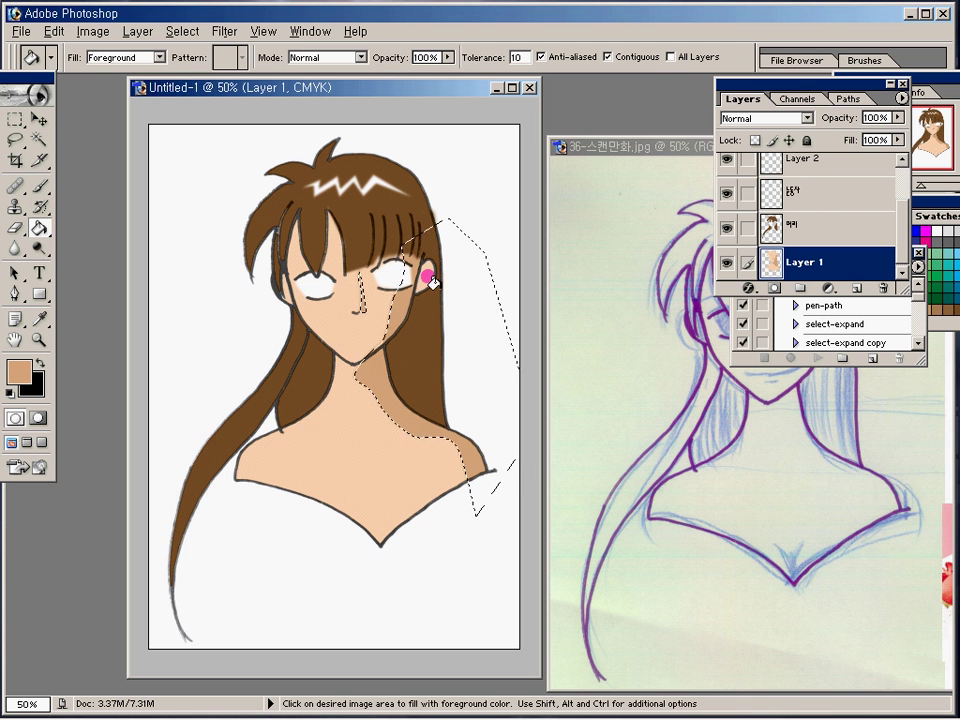
pyautogui.hotkey('ctrl', 'd')
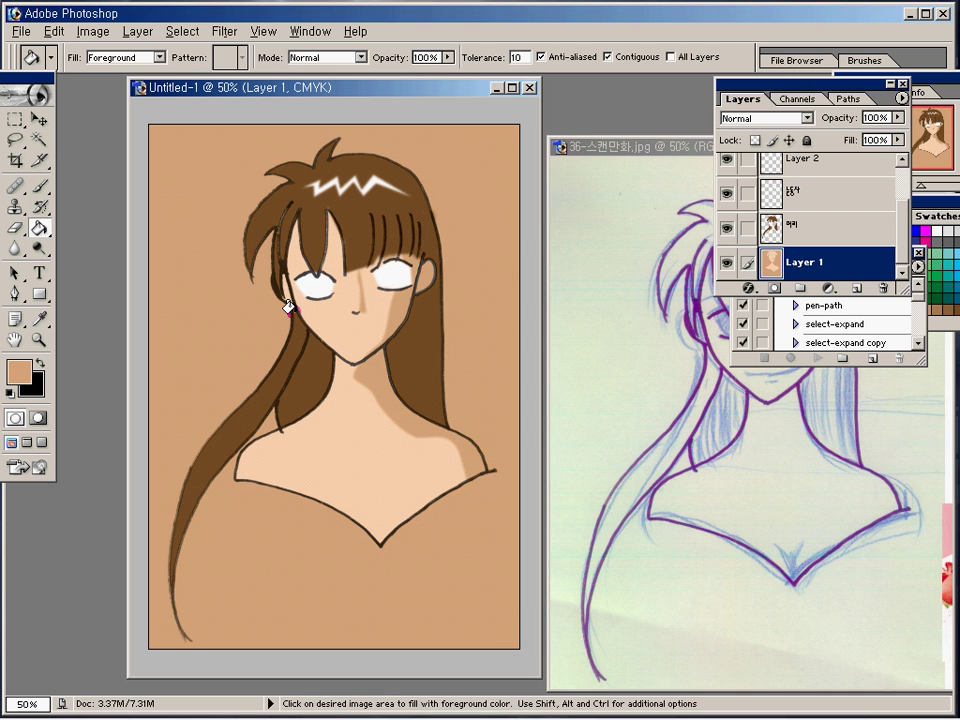
pyautogui.hotkey('ctrl', 'z')
pyautogui.moveTo(253, 257); pyautogui.dragTo(332, 336)
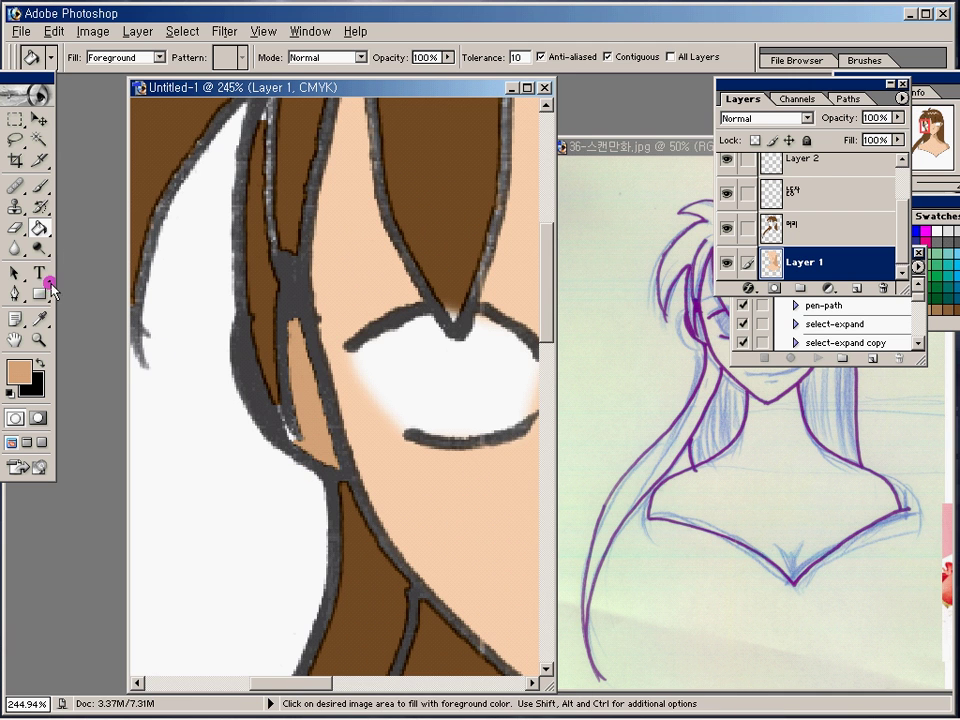
# Step: Check the shaded skin on the whole Untitled-1 drawing and choose the Magic Wand
pyautogui.click(40, 186)
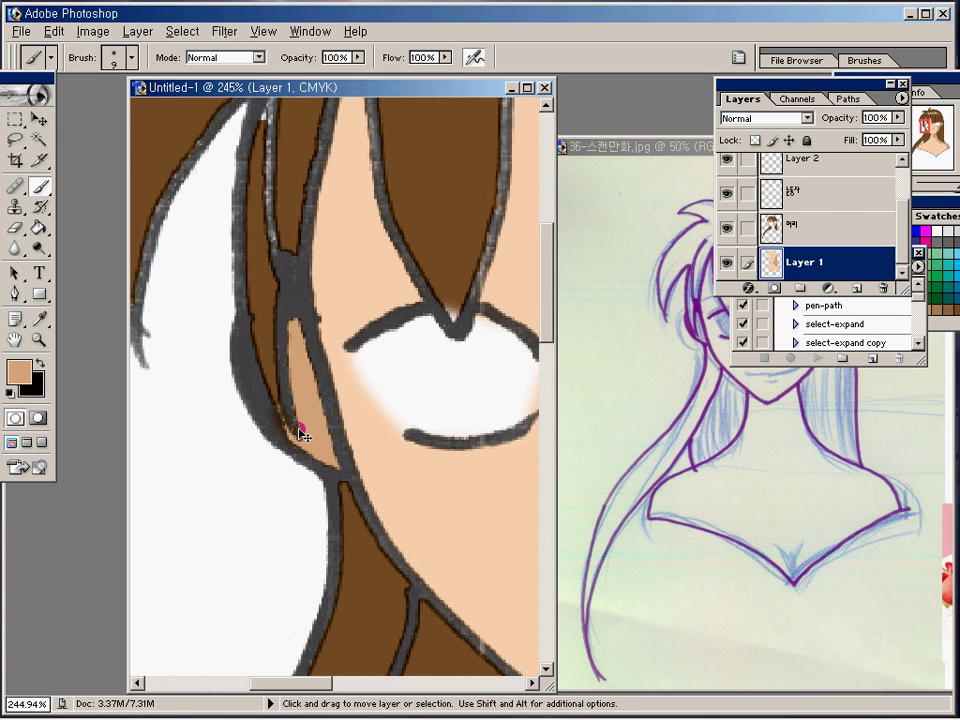
pyautogui.hotkey('ctrl', '0')
pyautogui.hotkey('ctrl', '-')
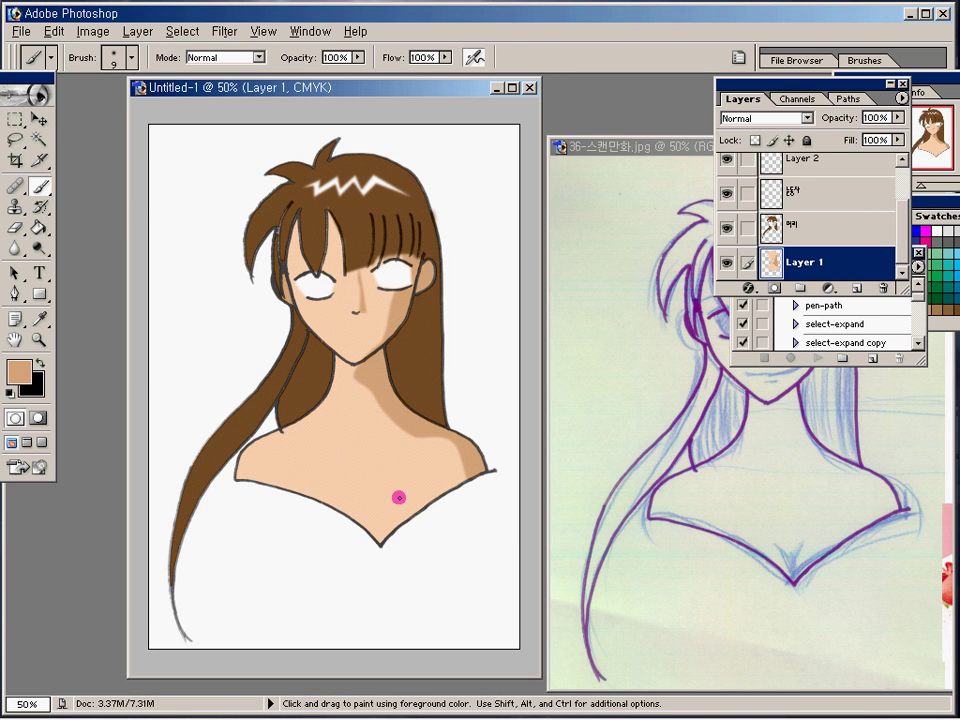
pyautogui.click(39, 139)
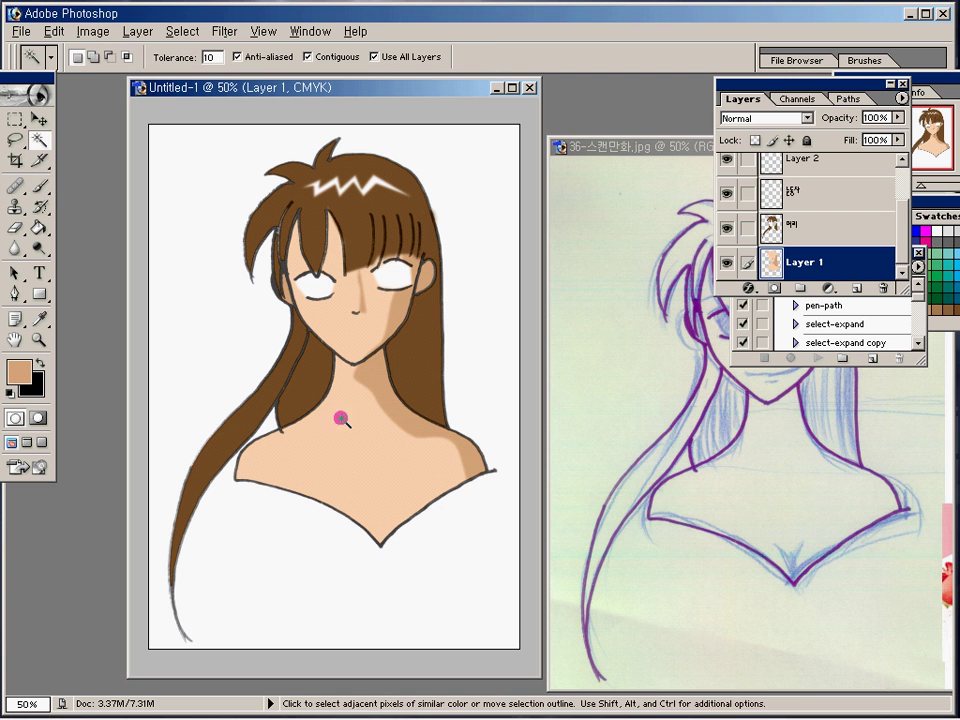
pyautogui.hotkey('ctrl', '0')
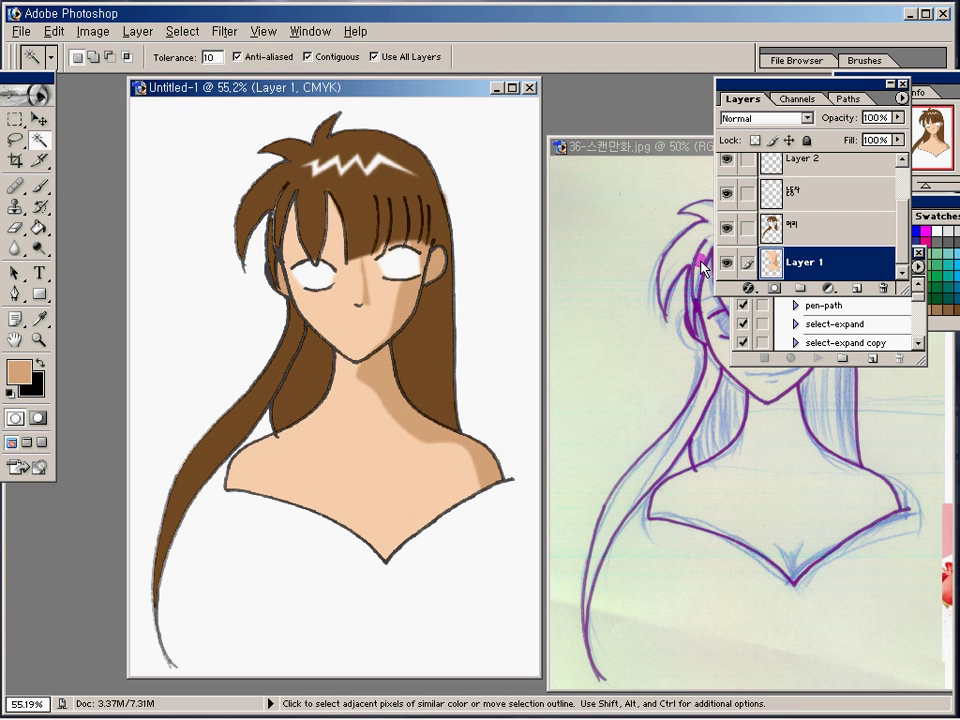
# Step: Bring the 36-스캔만화.jpg reference in front of the drawing and examine its finished coloured portrait up close
pyautogui.click(636, 150)
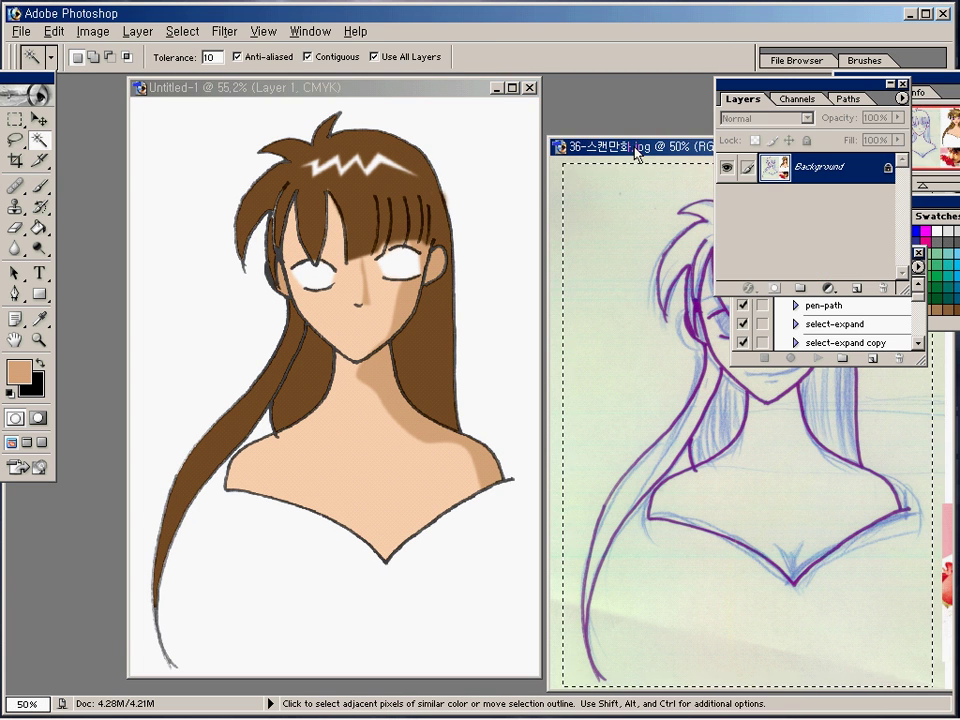
pyautogui.moveTo(636, 150); pyautogui.dragTo(210, 101)
pyautogui.hotkey('ctrl', 'space')
pyautogui.moveTo(497, 122); pyautogui.dragTo(705, 399)
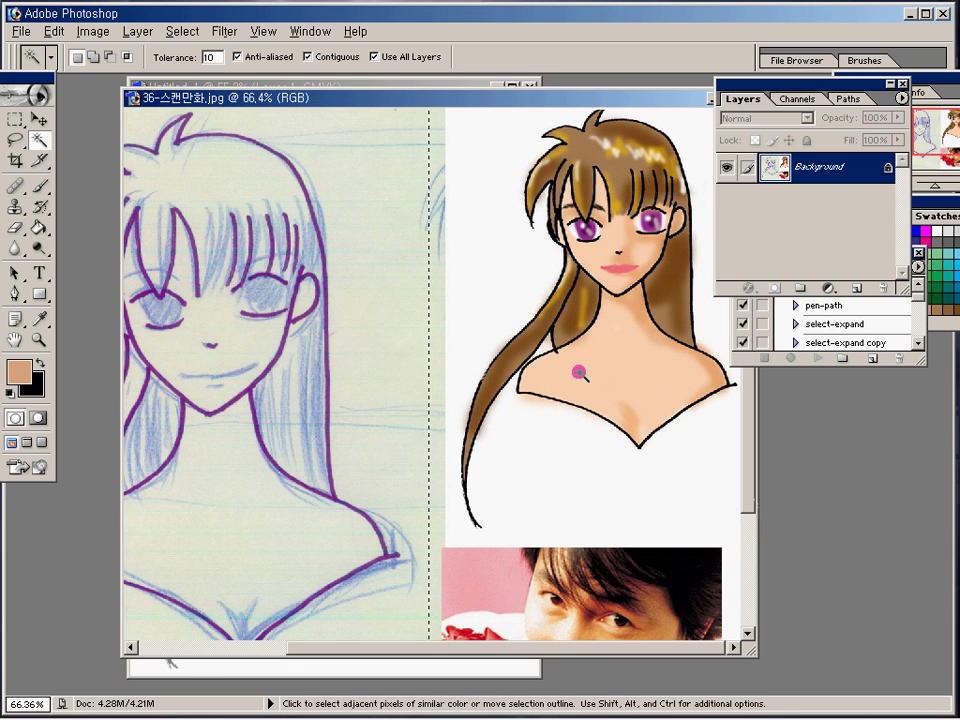
pyautogui.moveTo(598, 97); pyautogui.dragTo(396, 160)
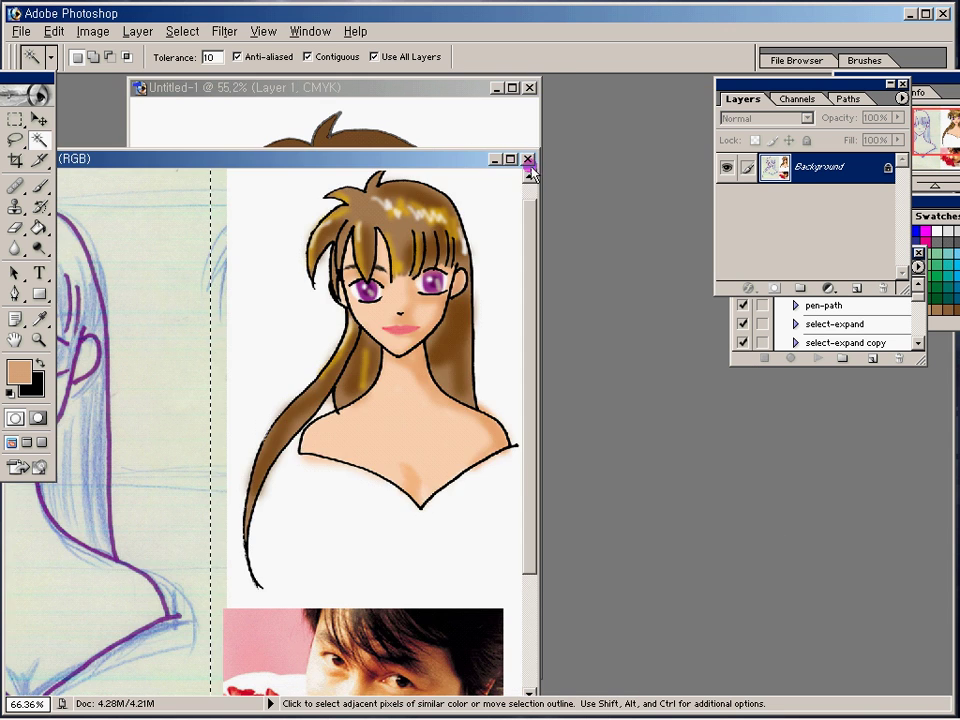